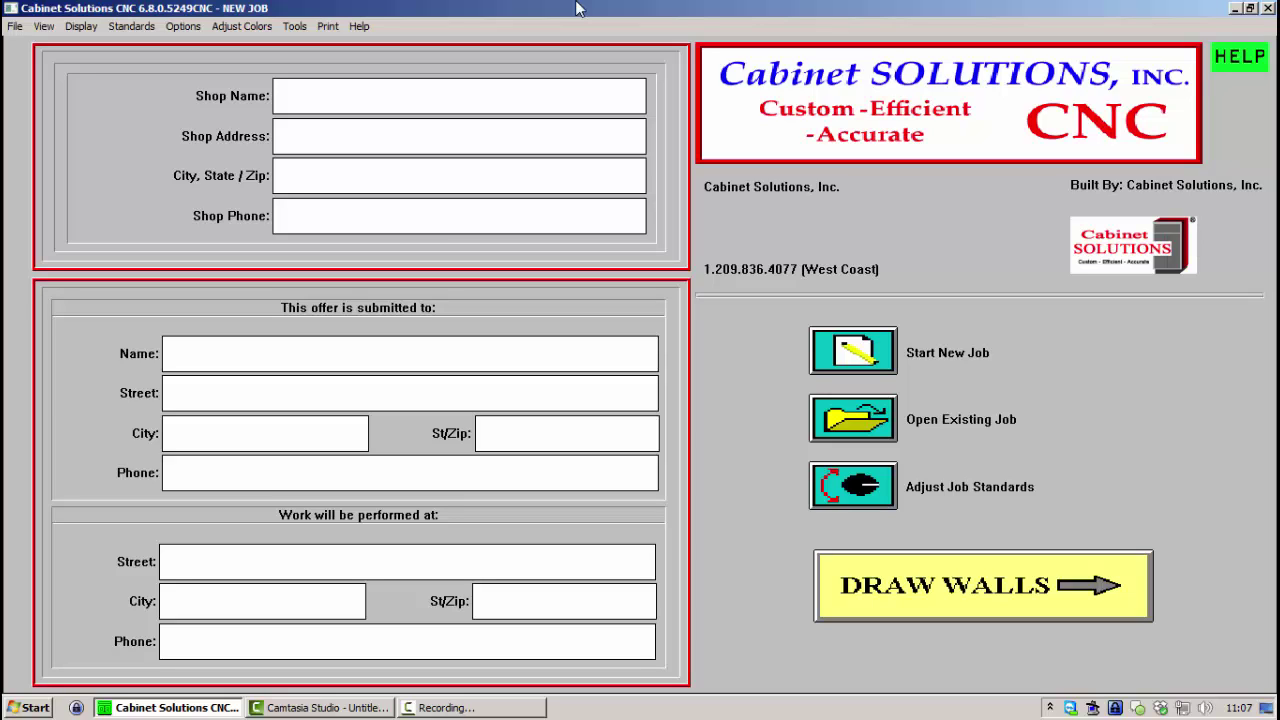
Start a new job with the European job standards from rec_euro.stn
click(837, 358)
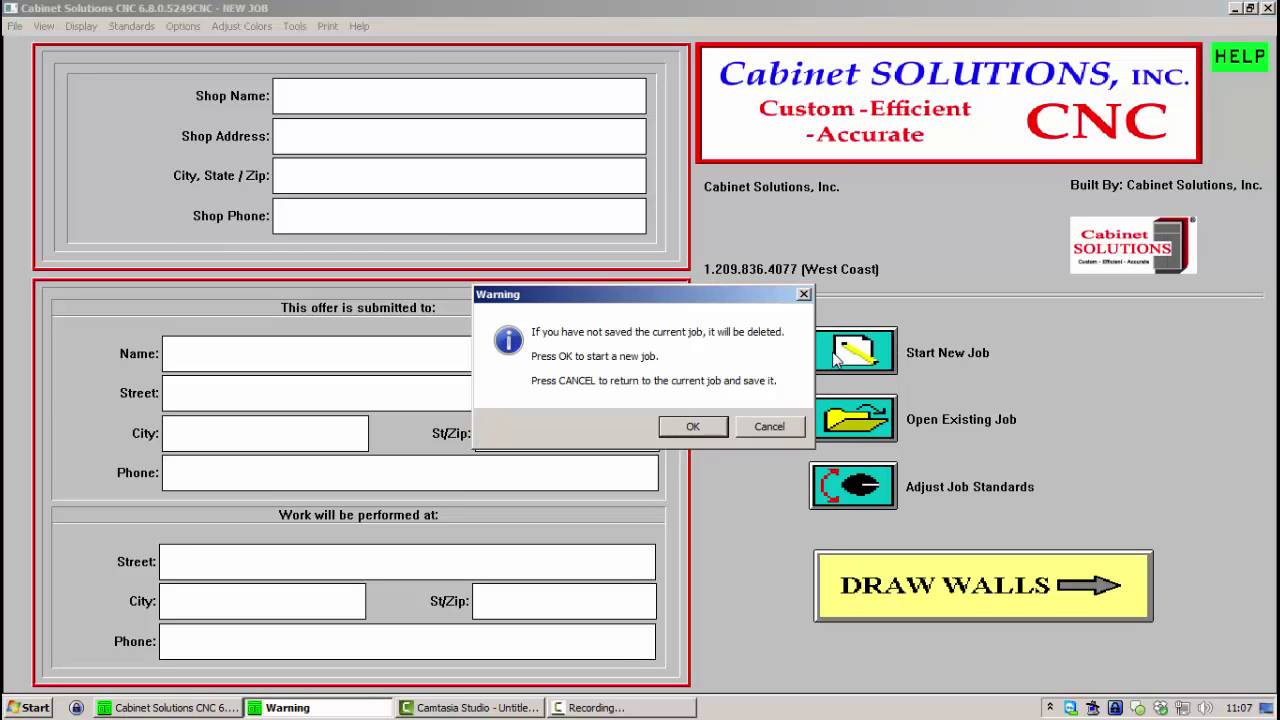
click(674, 428)
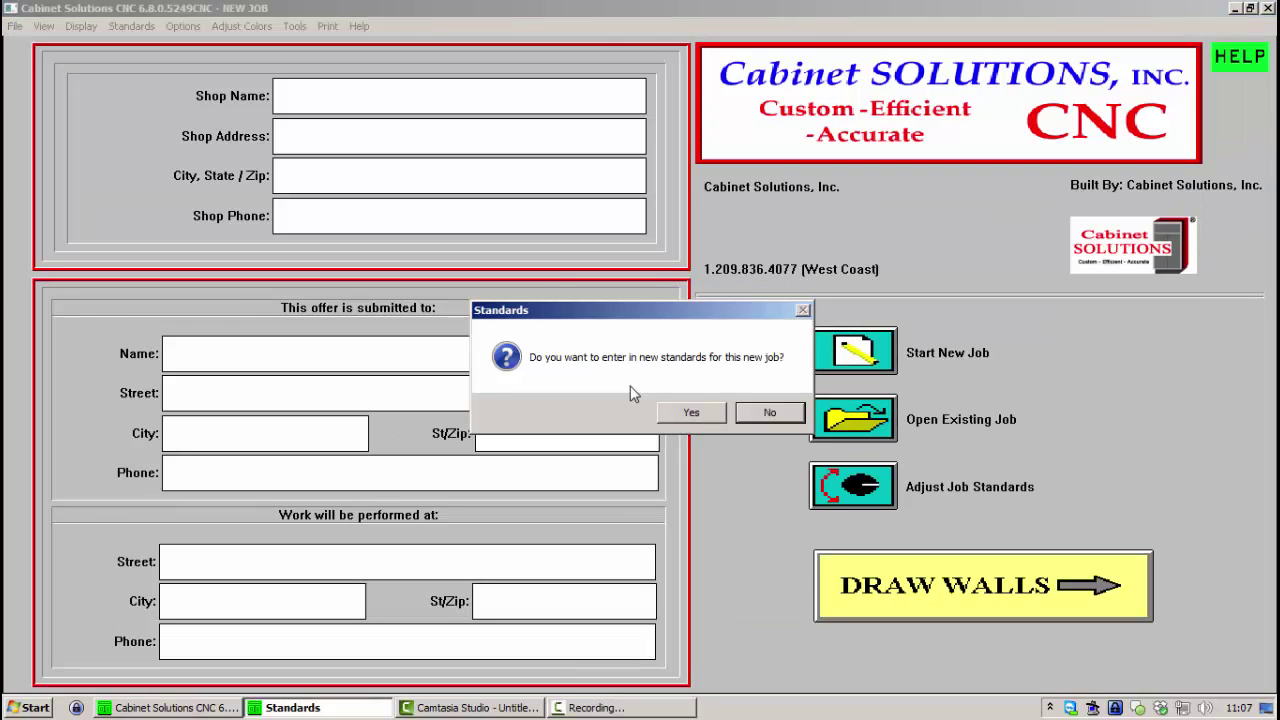
click(676, 422)
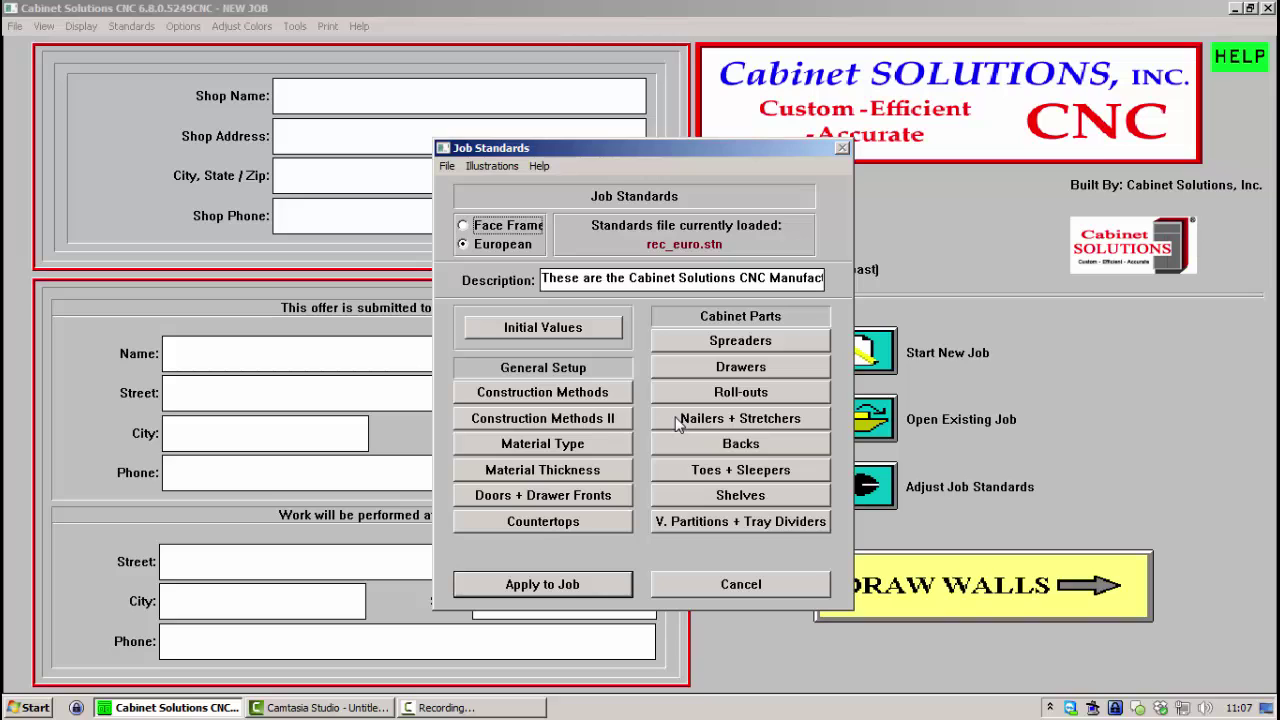
click(531, 588)
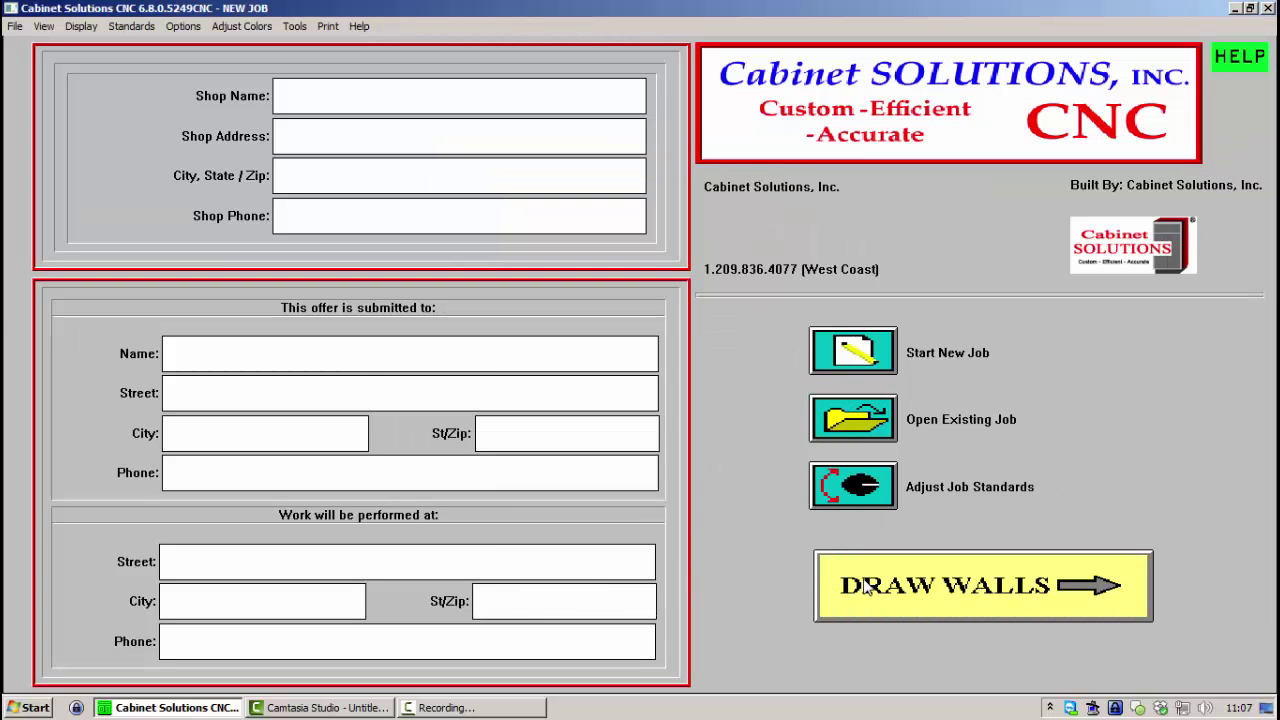
Draw a horizontal wall in room1 and set its length to 125 inches
click(866, 588)
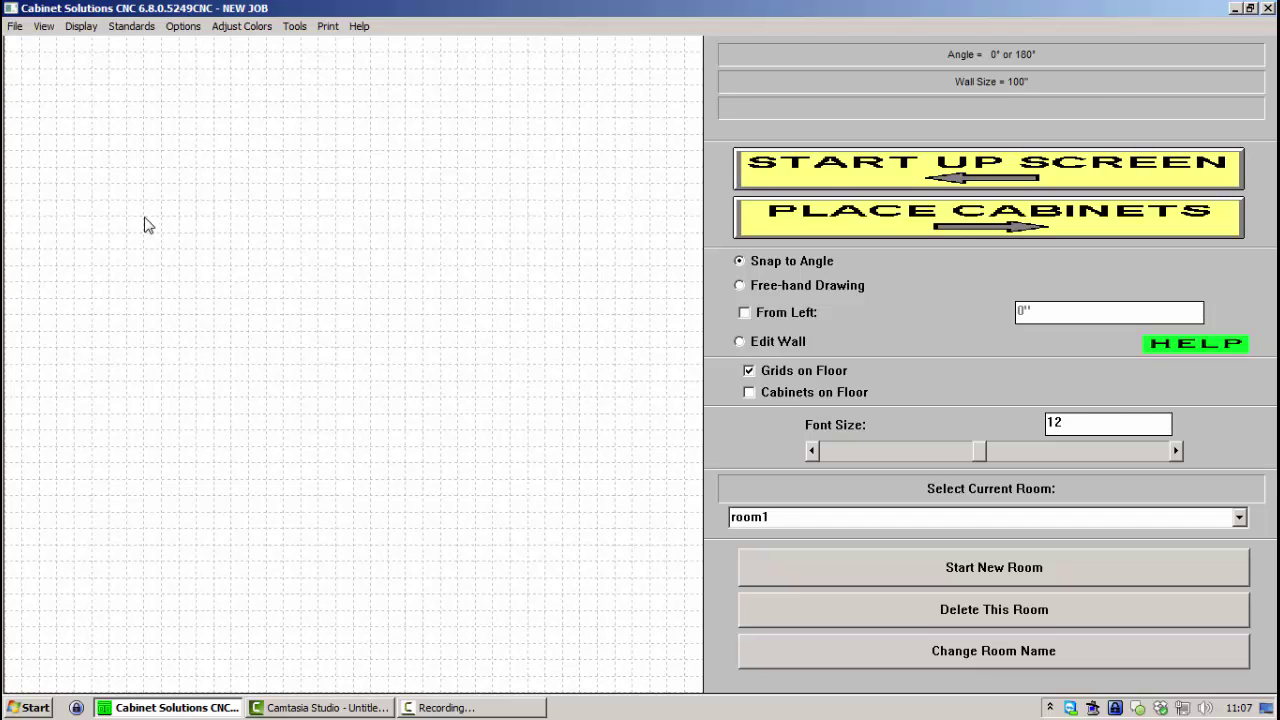
mouse_move(144, 218)
mouse_down()
mouse_move(349, 246)
mouse_move(260, 333)
mouse_move(83, 189)
mouse_move(286, 177)
mouse_move(349, 246)
mouse_move(455, 240)
mouse_move(349, 237)
mouse_move(420, 240)
mouse_move(377, 243)
mouse_move(388, 242)
mouse_up()
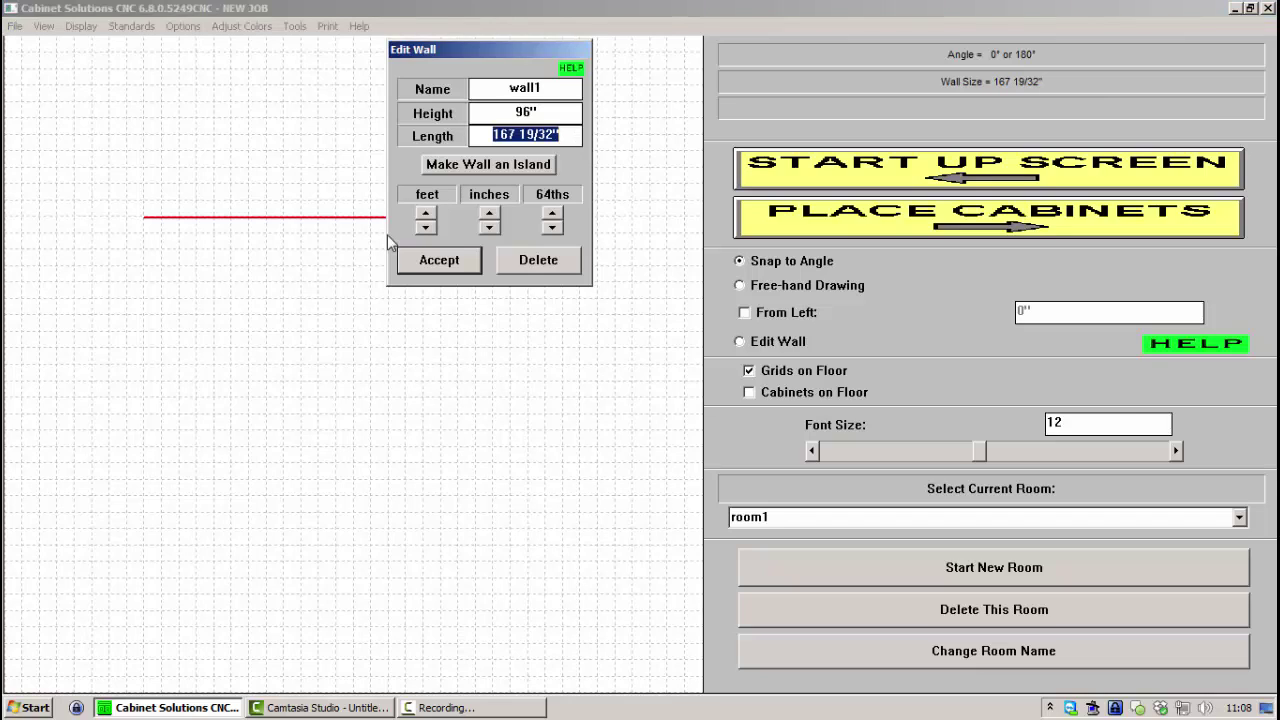
text(125)
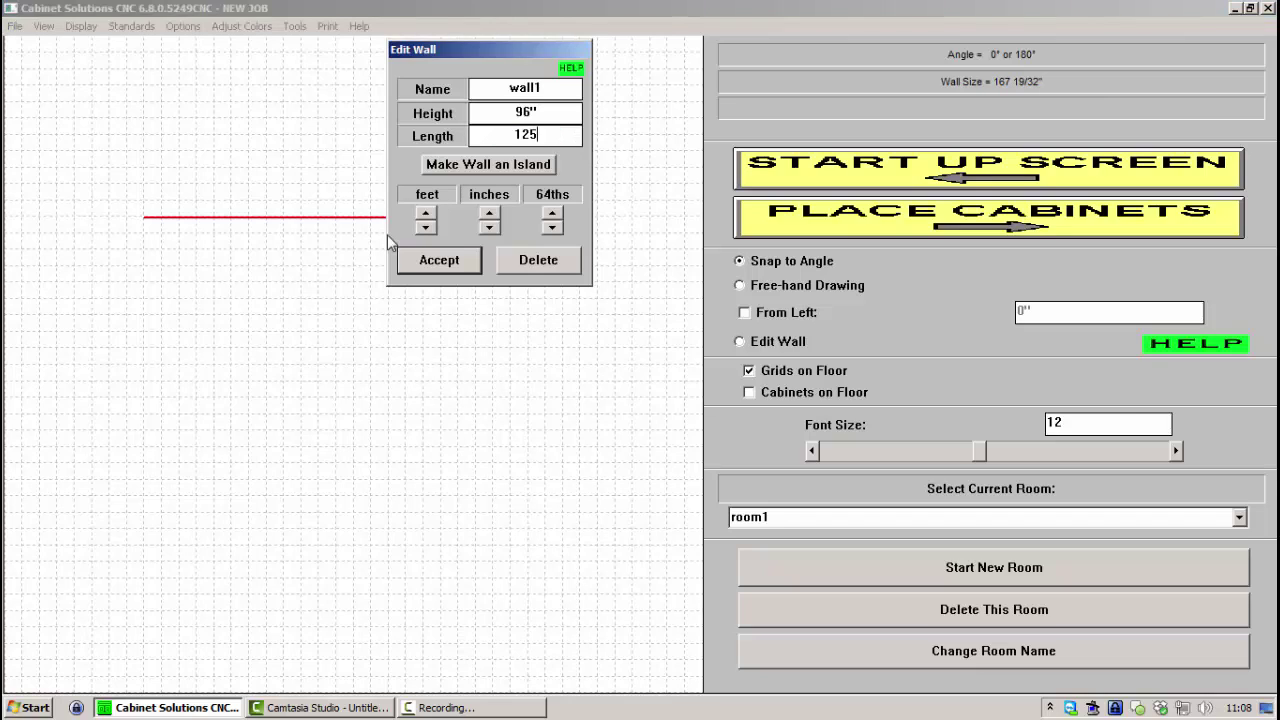
click(440, 266)
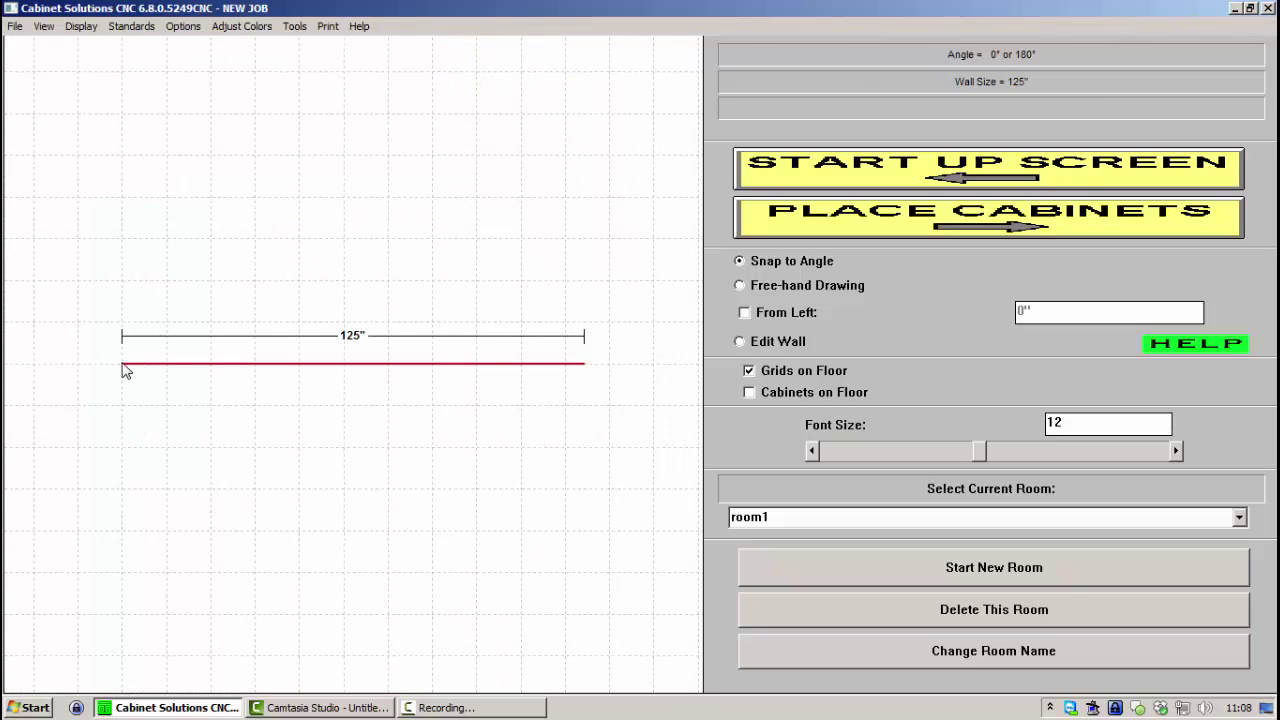
Draw a second wall perpendicular to the first from its left end, with a length of 100 inches
drag(122, 370, 125, 470)
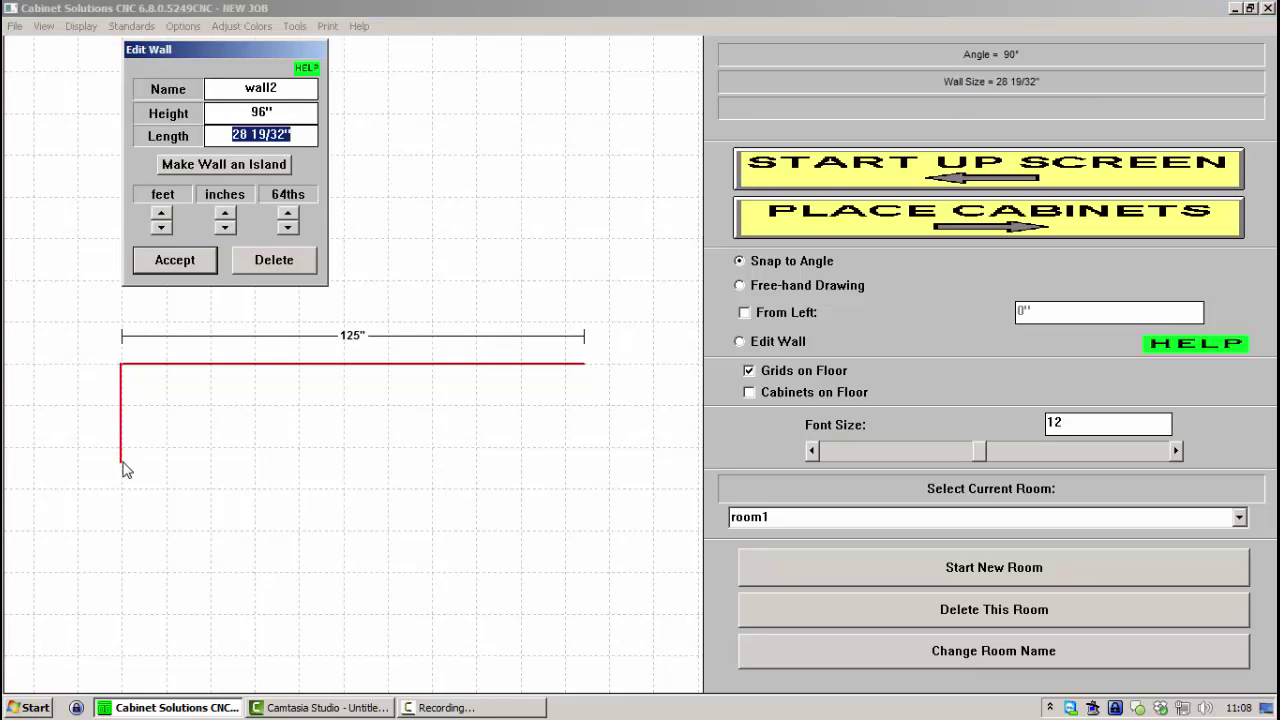
text(100)
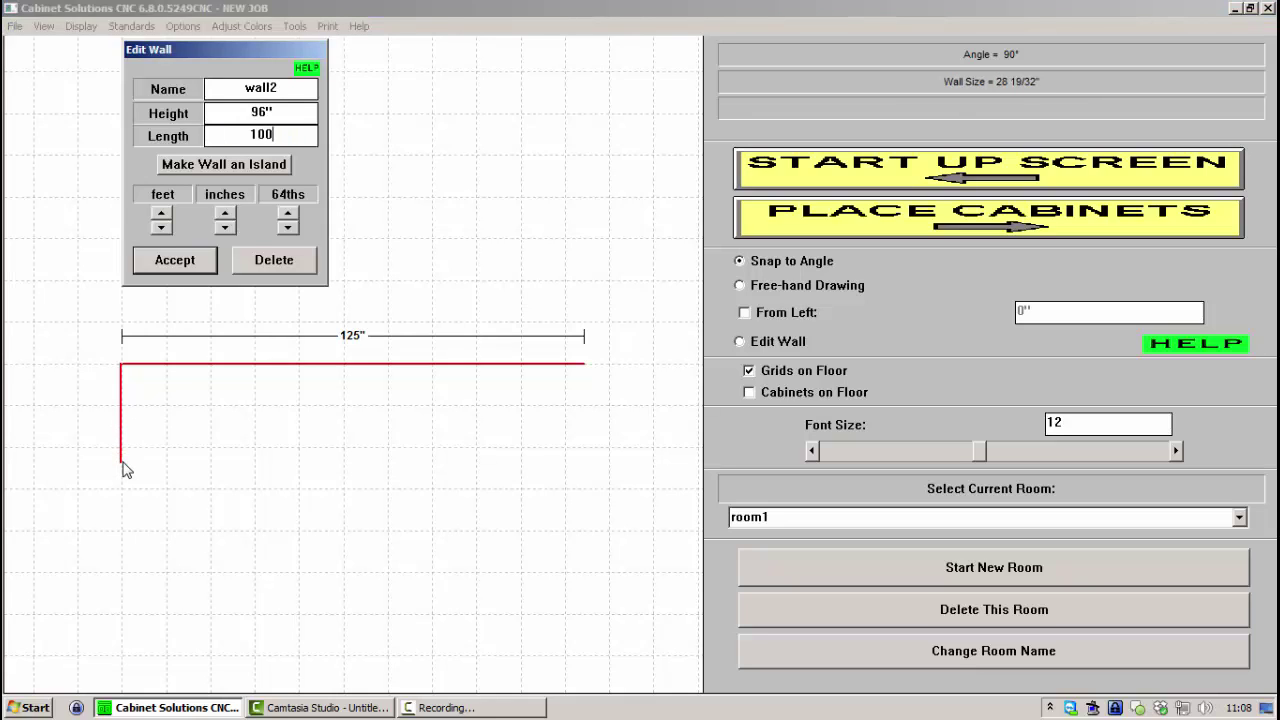
key(Return)
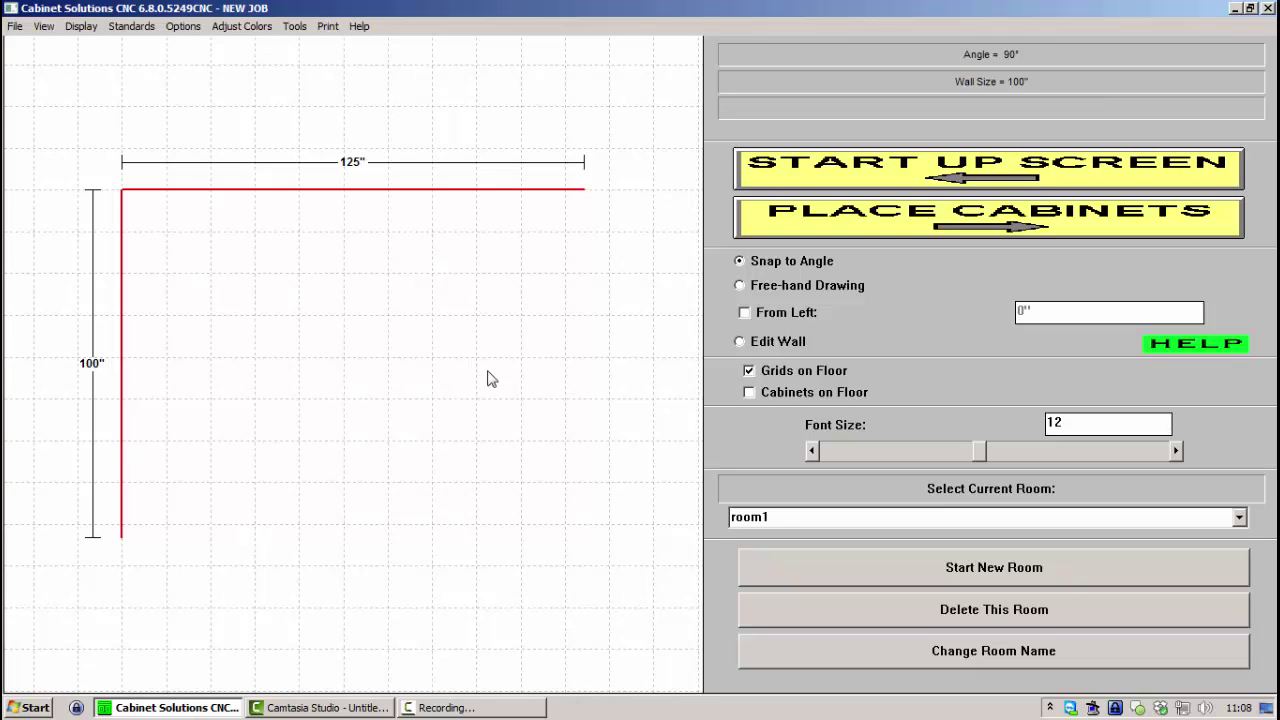
Review the editing options of the 125-inch wall, including its window, doorway and obstruction placement
click(740, 342)
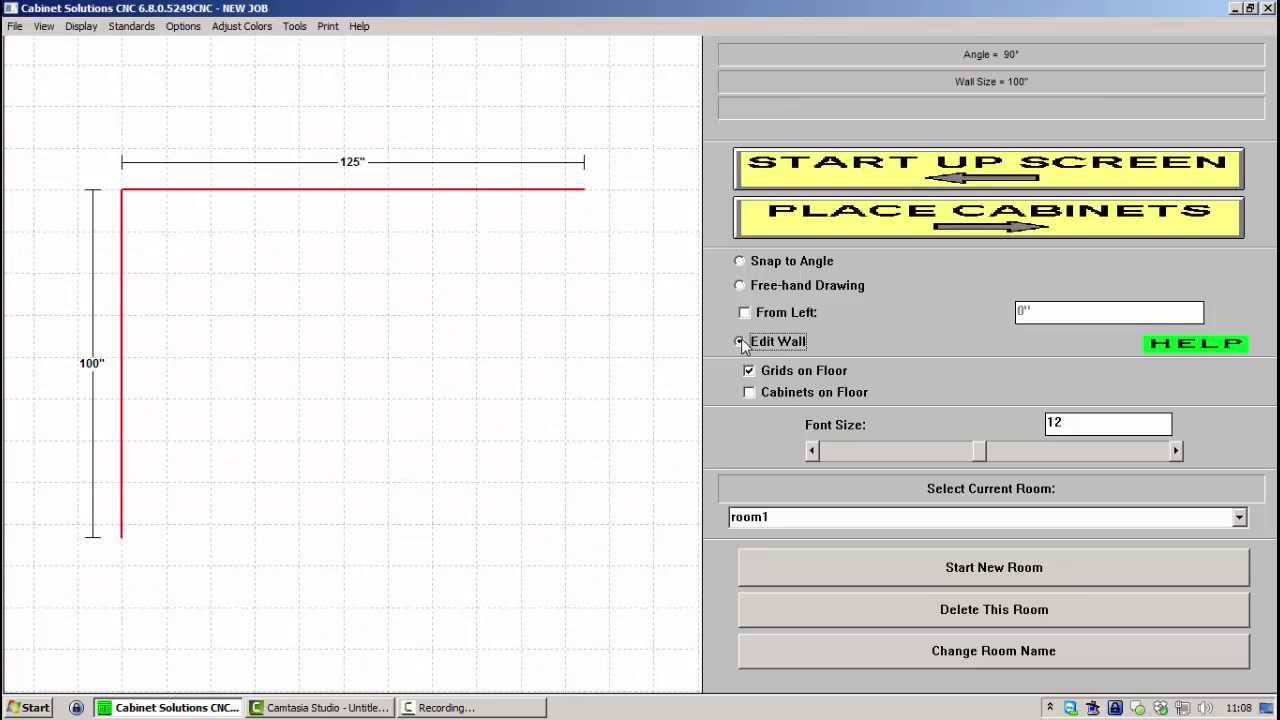
click(430, 190)
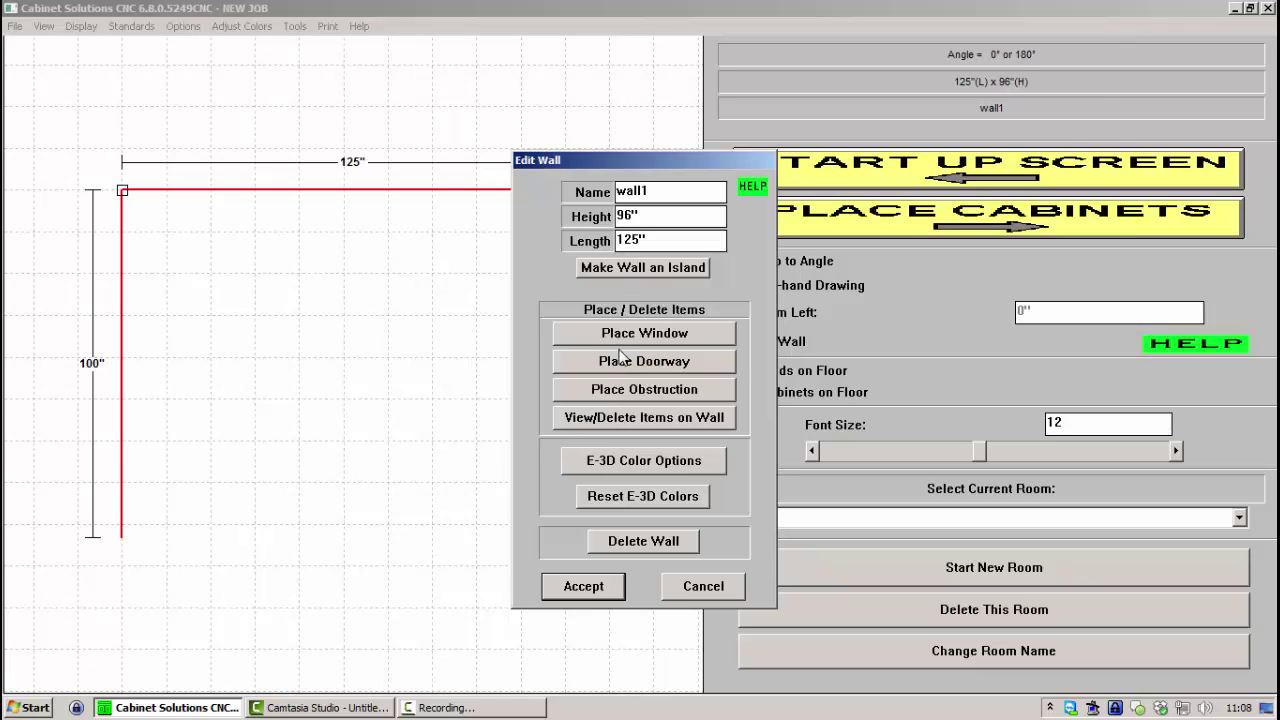
click(583, 587)
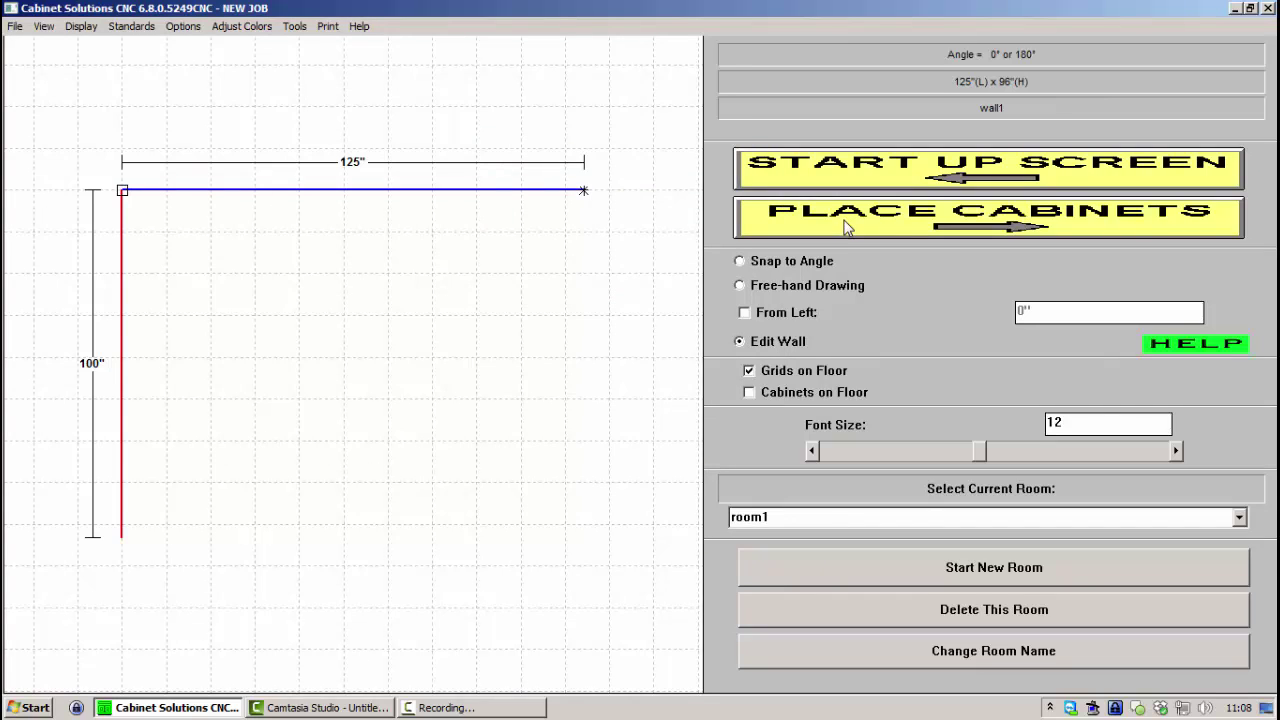
Place a 36-inch angle corner base cabinet in the corner where the two walls meet
click(846, 222)
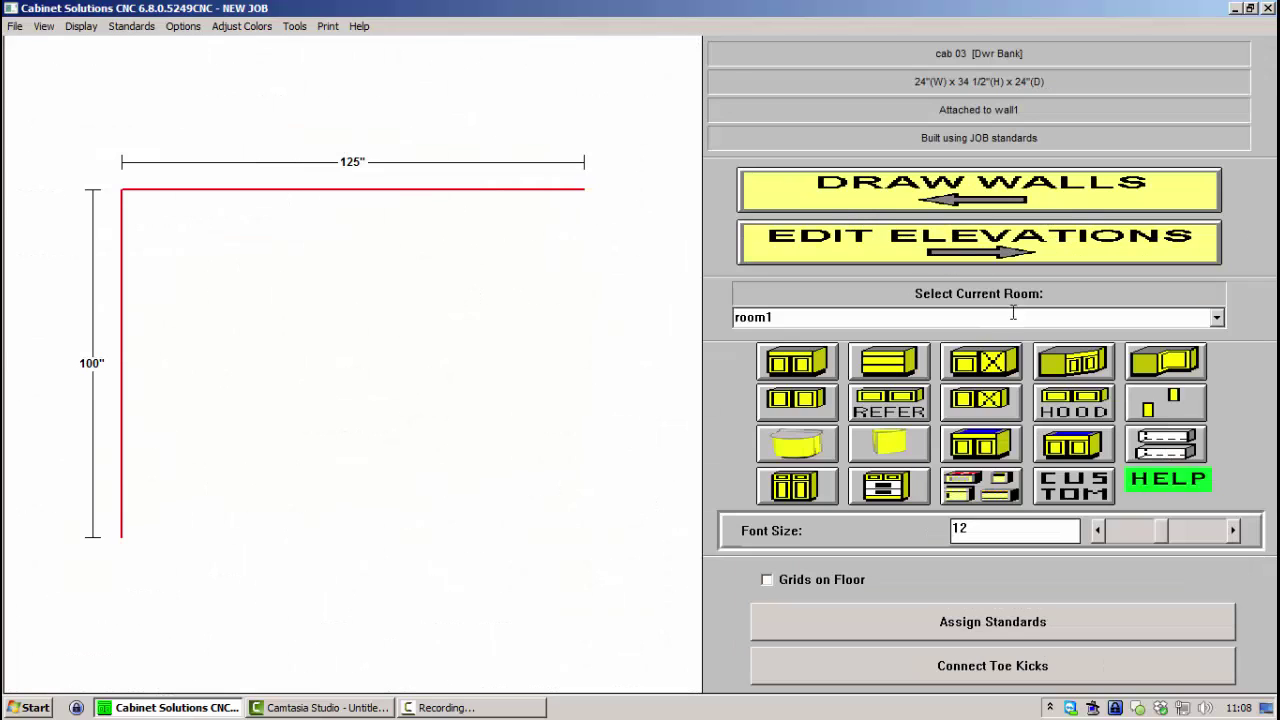
click(1062, 366)
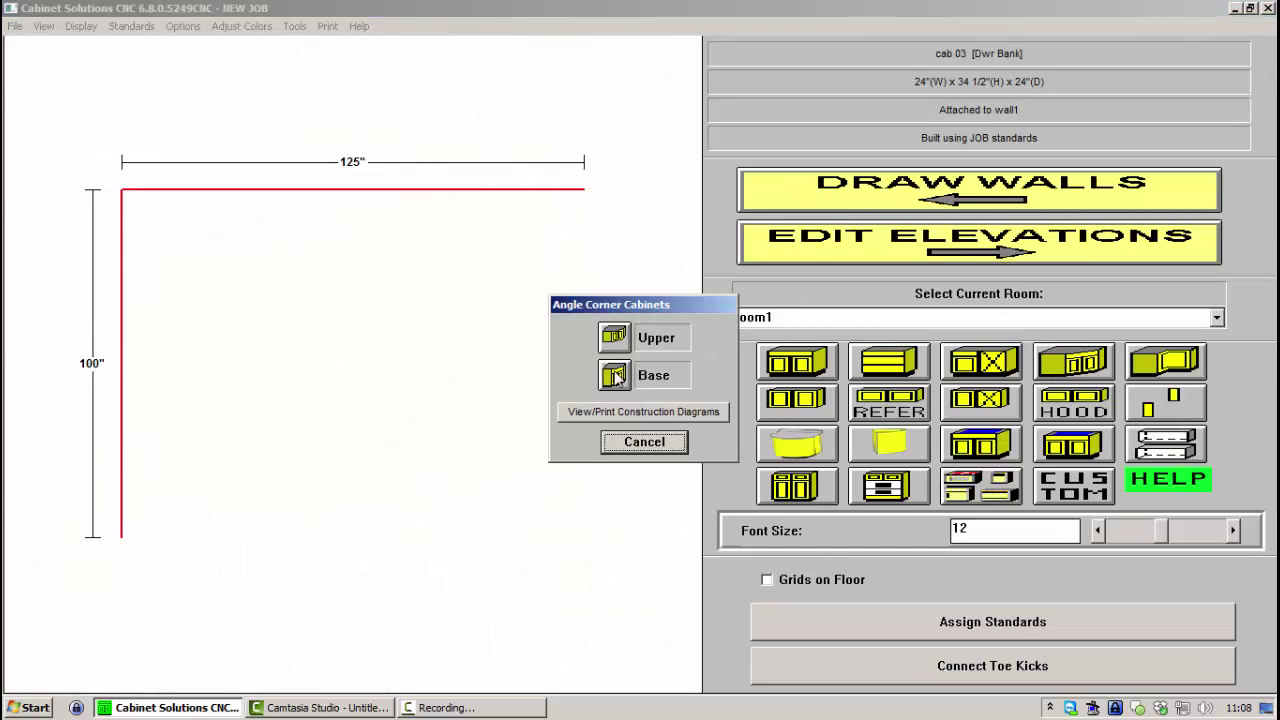
click(615, 375)
click(490, 512)
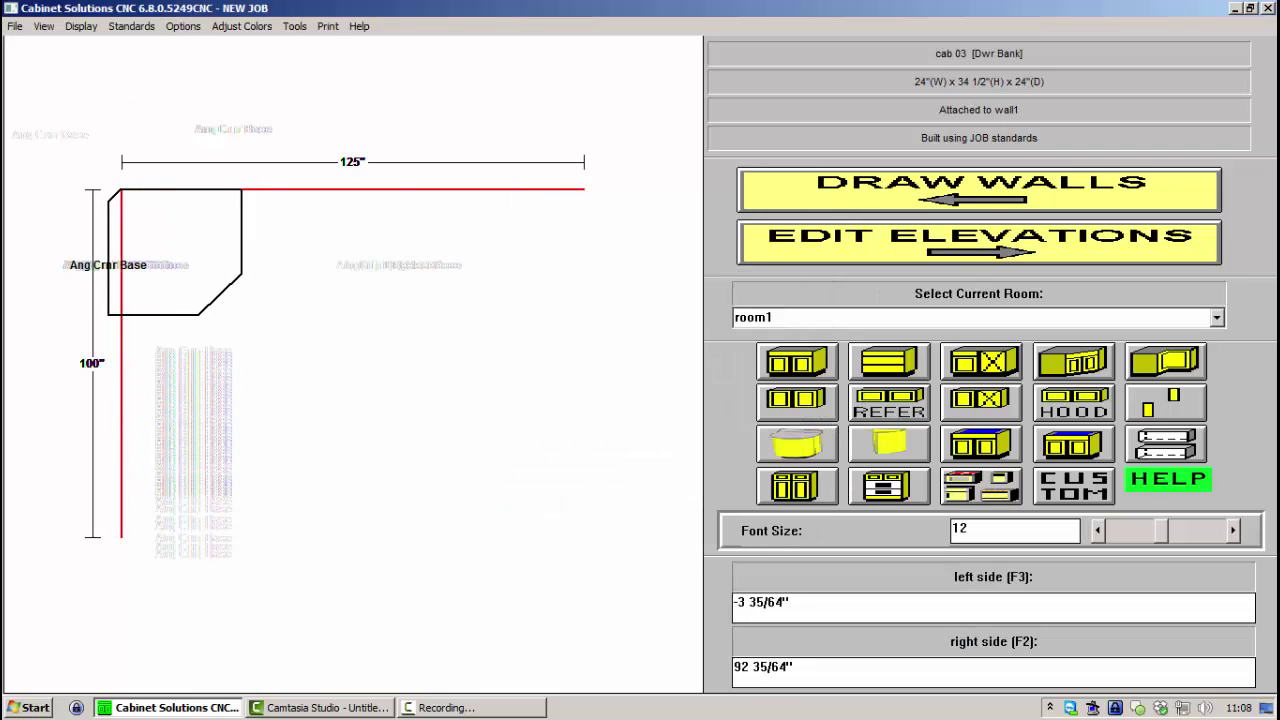
click(172, 240)
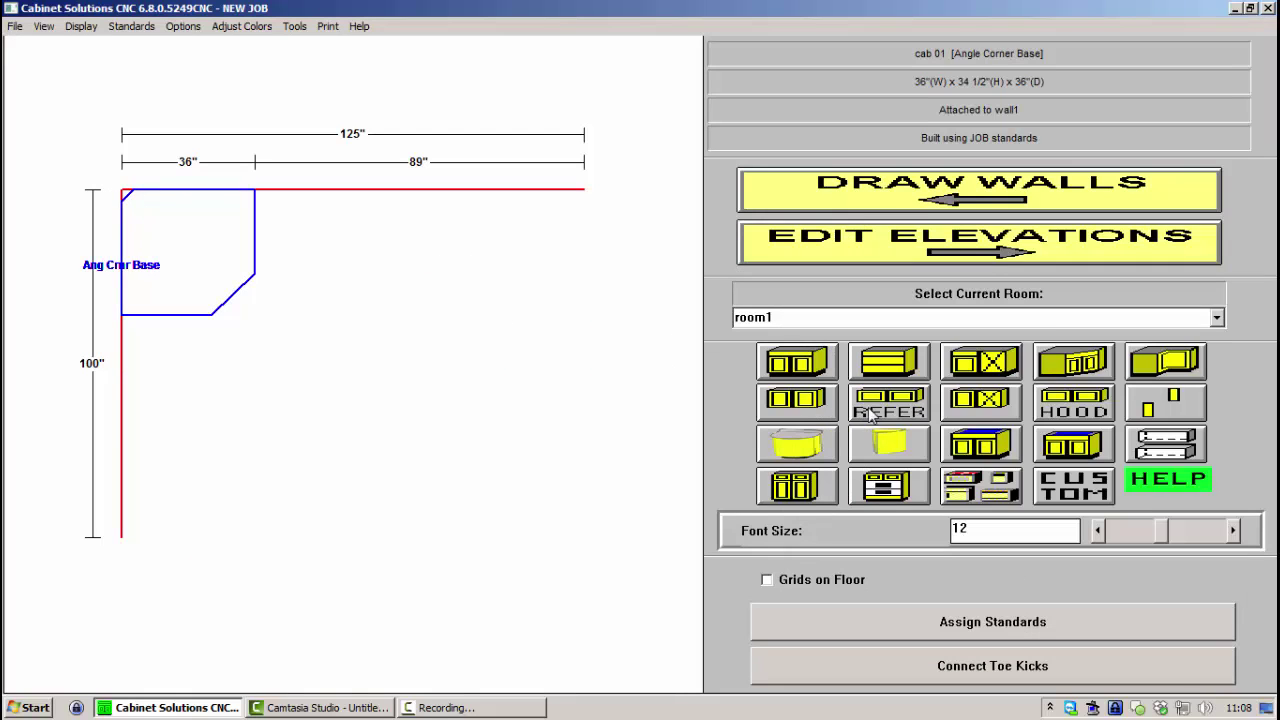
Place a 24-inch base cabinet on the 125-inch wall and move it flush against the corner cabinet
click(808, 368)
click(595, 668)
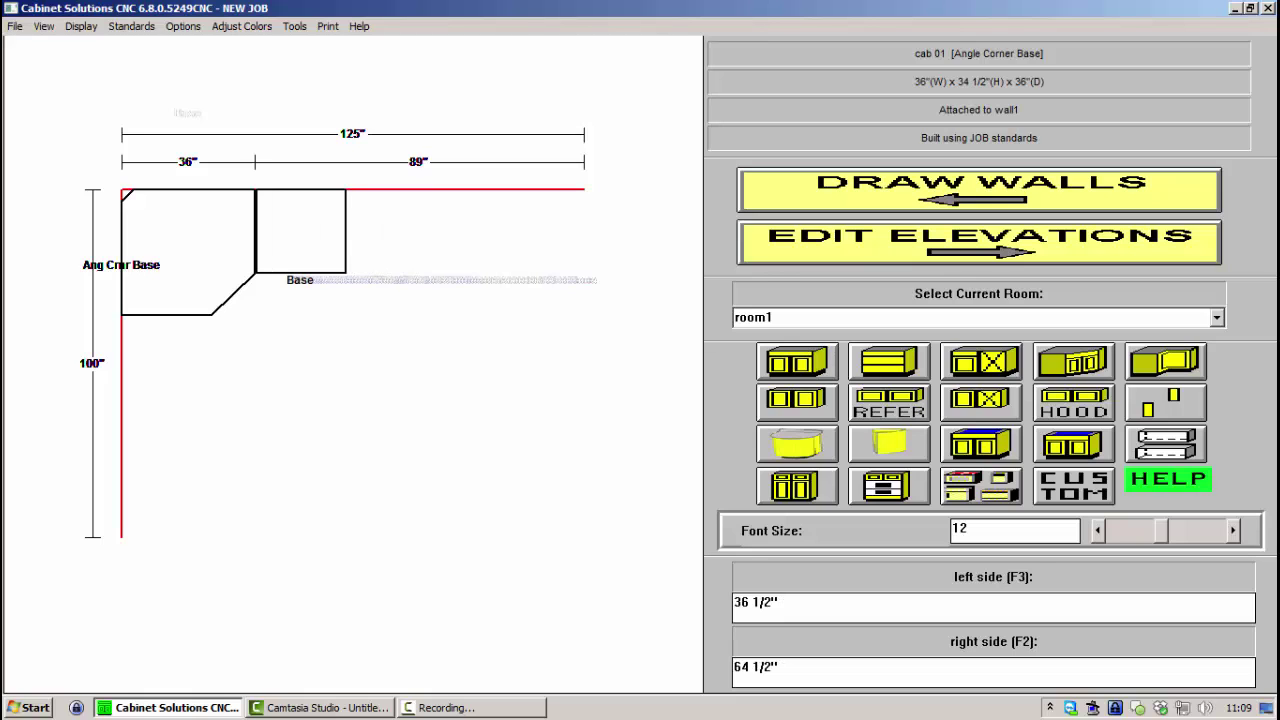
click(302, 215)
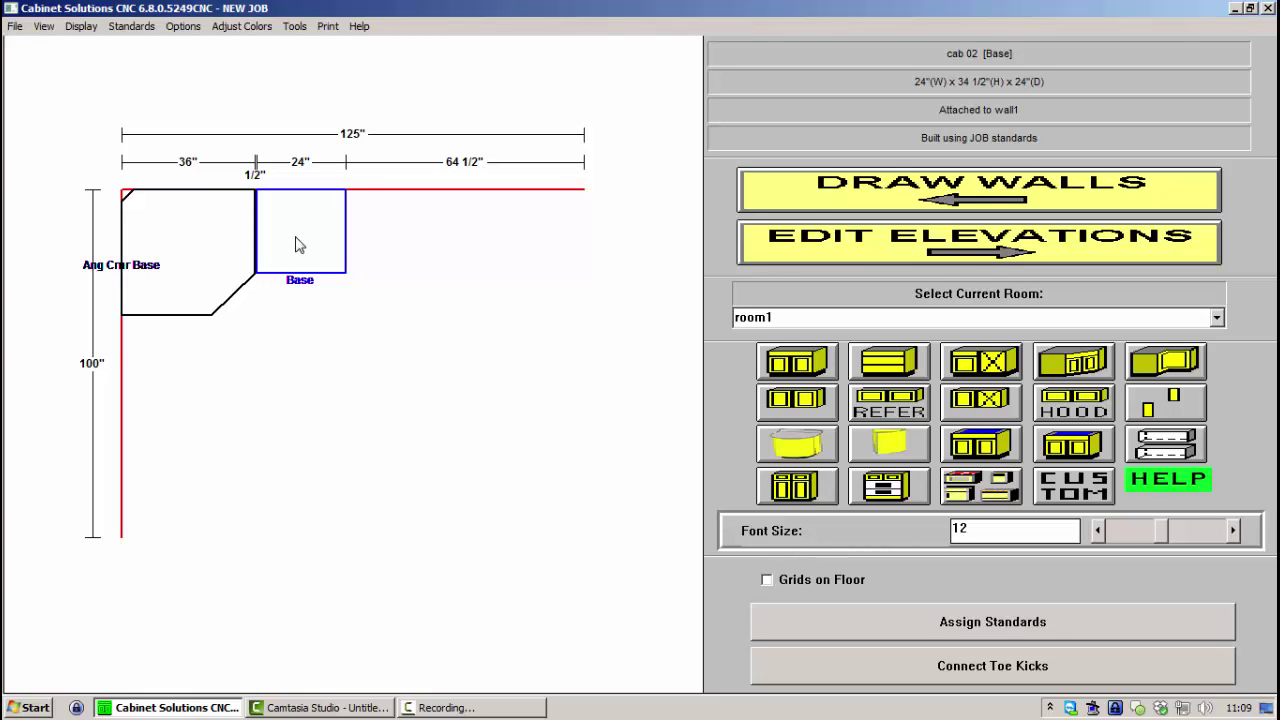
drag(295, 244, 236, 244)
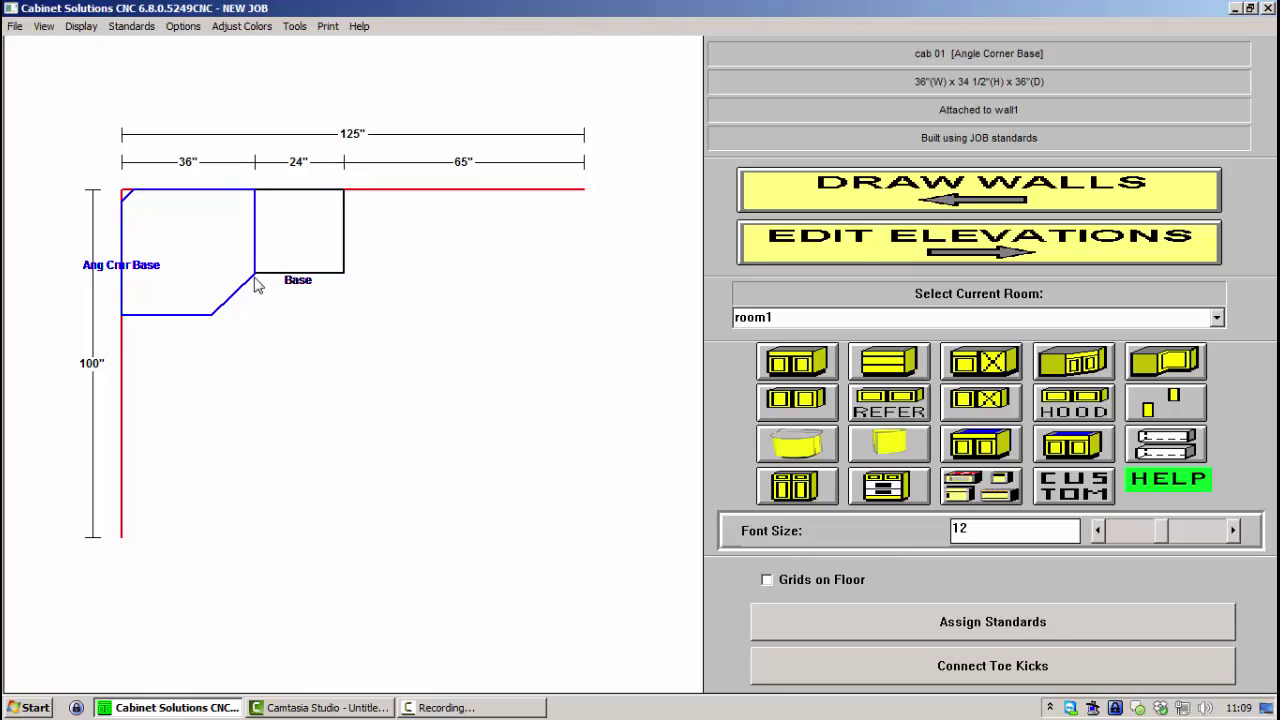
Add a 24-inch drawer bank and another 24-inch base cabinet to the run along the 125-inch wall
click(891, 365)
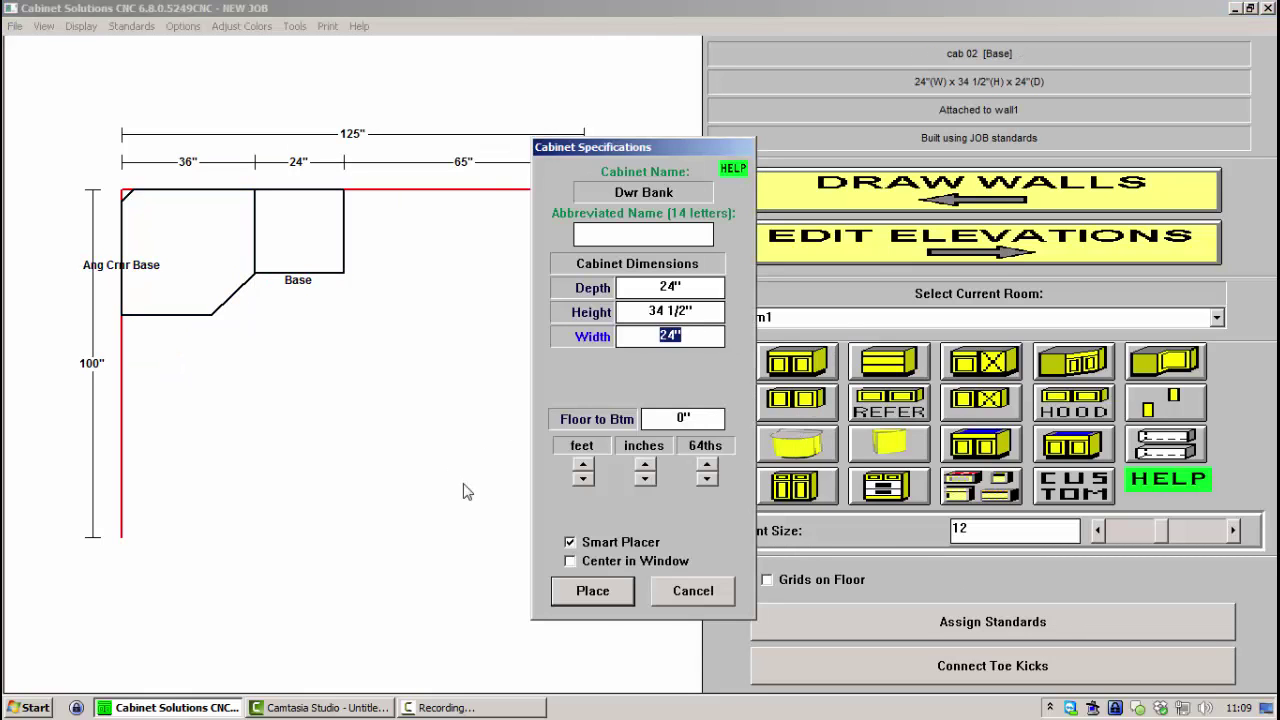
click(592, 590)
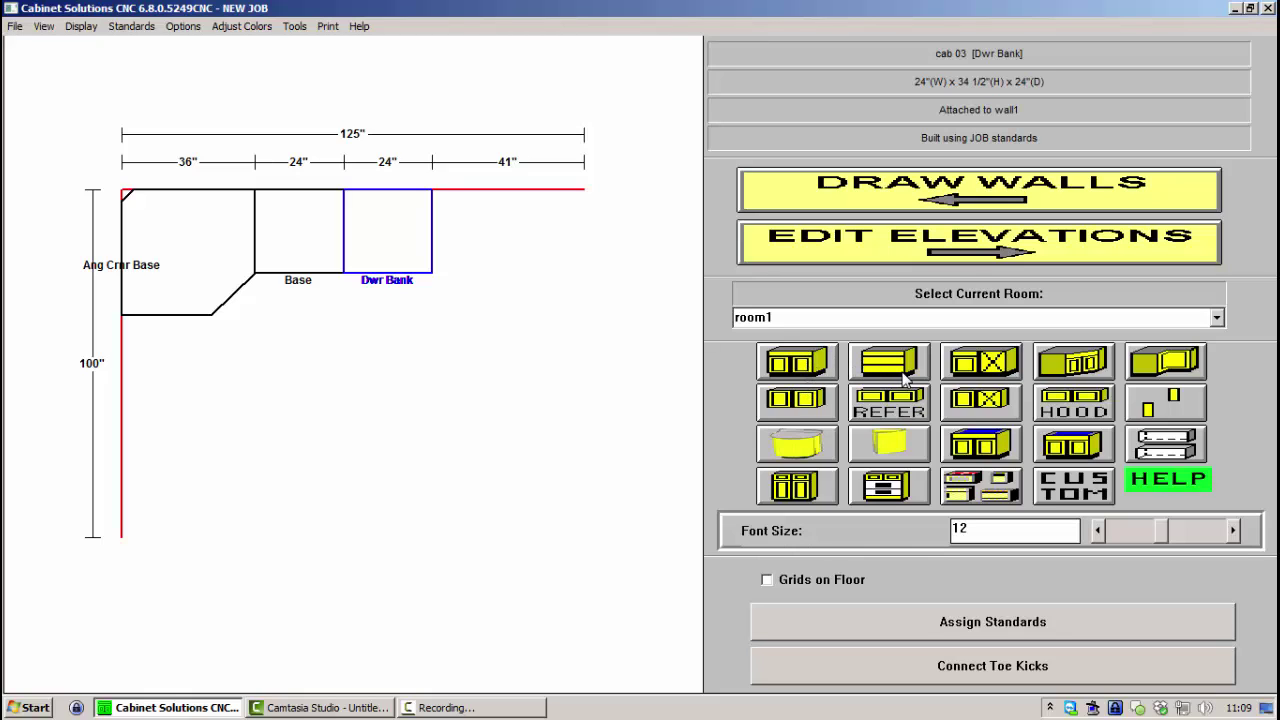
click(810, 366)
click(594, 592)
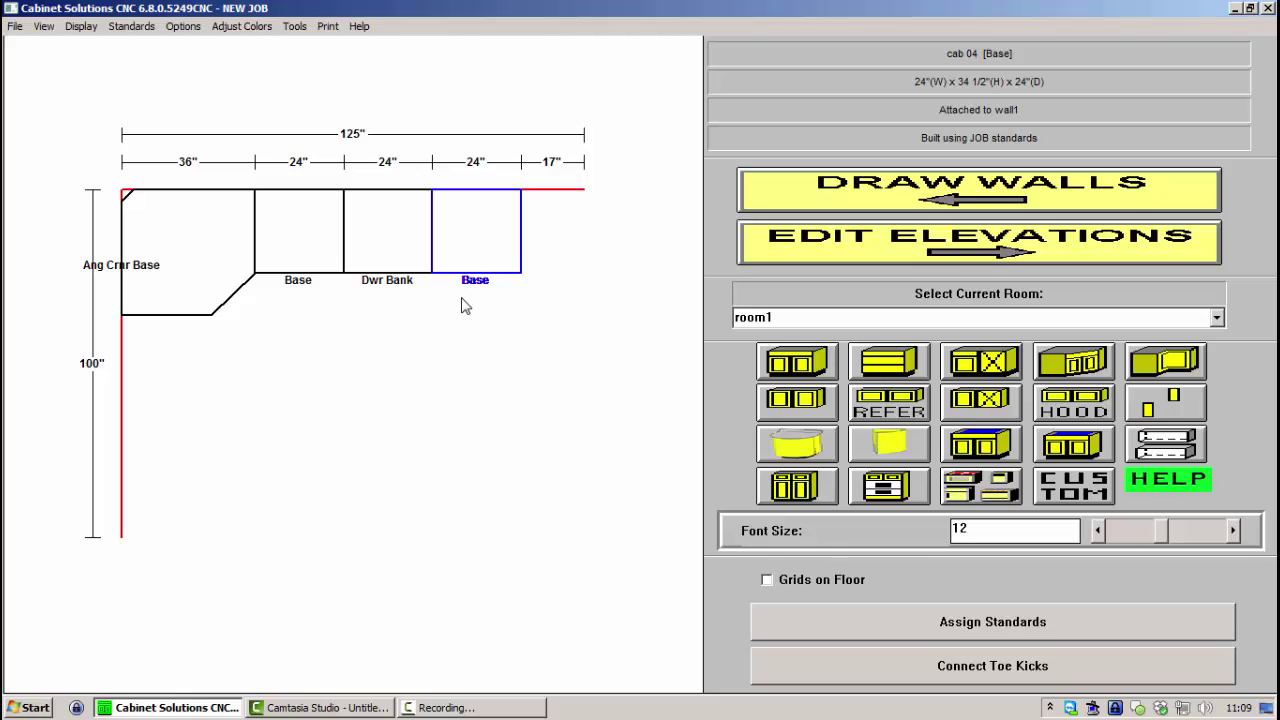
key(Left)
key(Left)
key(Left)
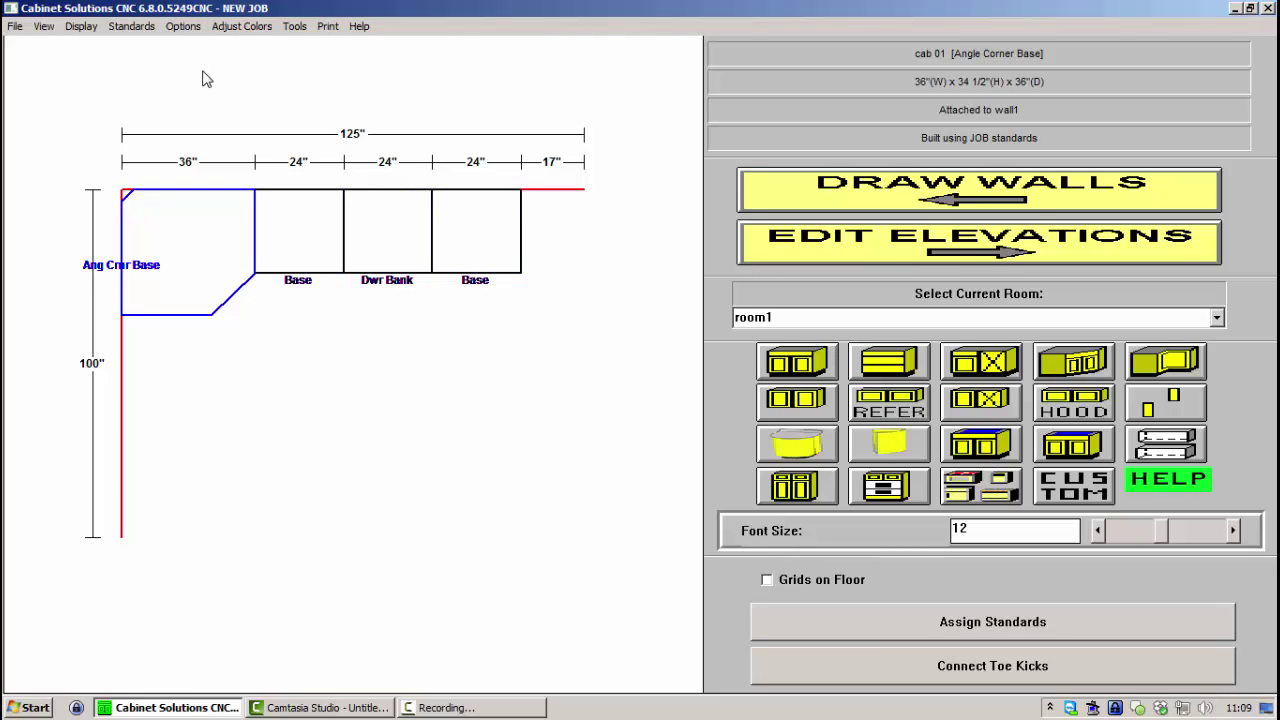
key(Left)
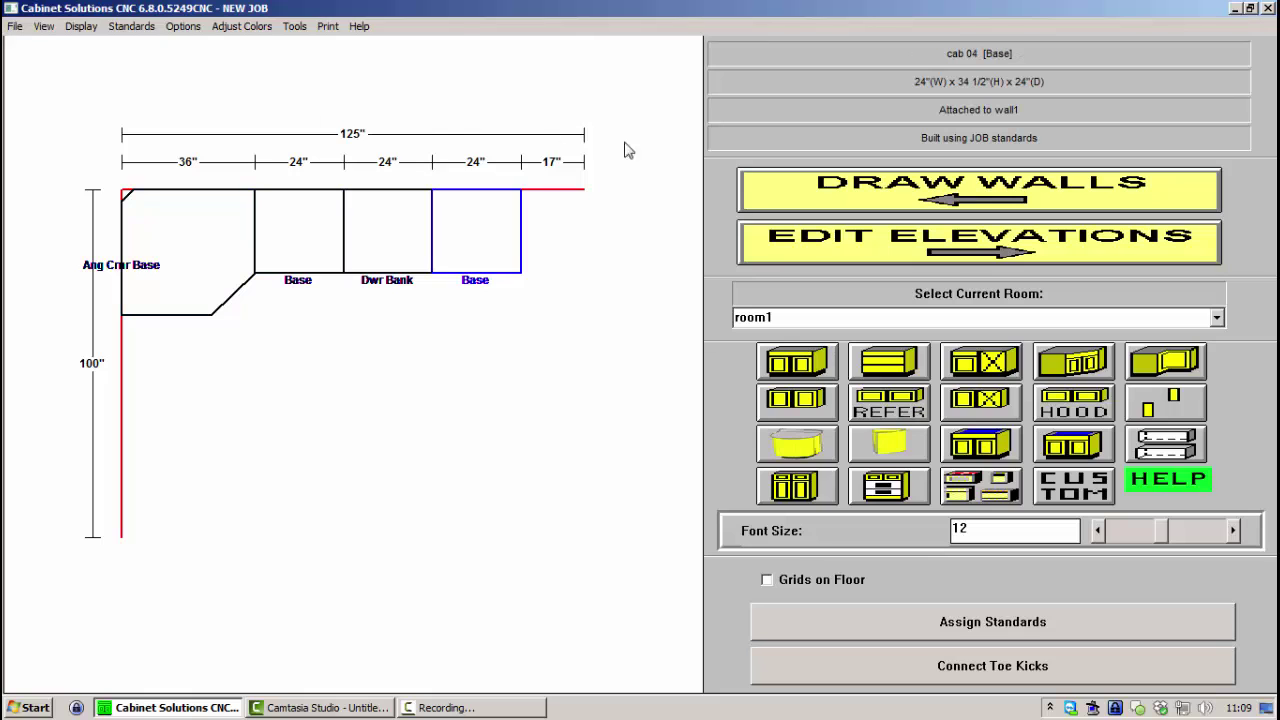
Display the doors in wall1's elevation and switch the job standards to Face Frame
click(812, 247)
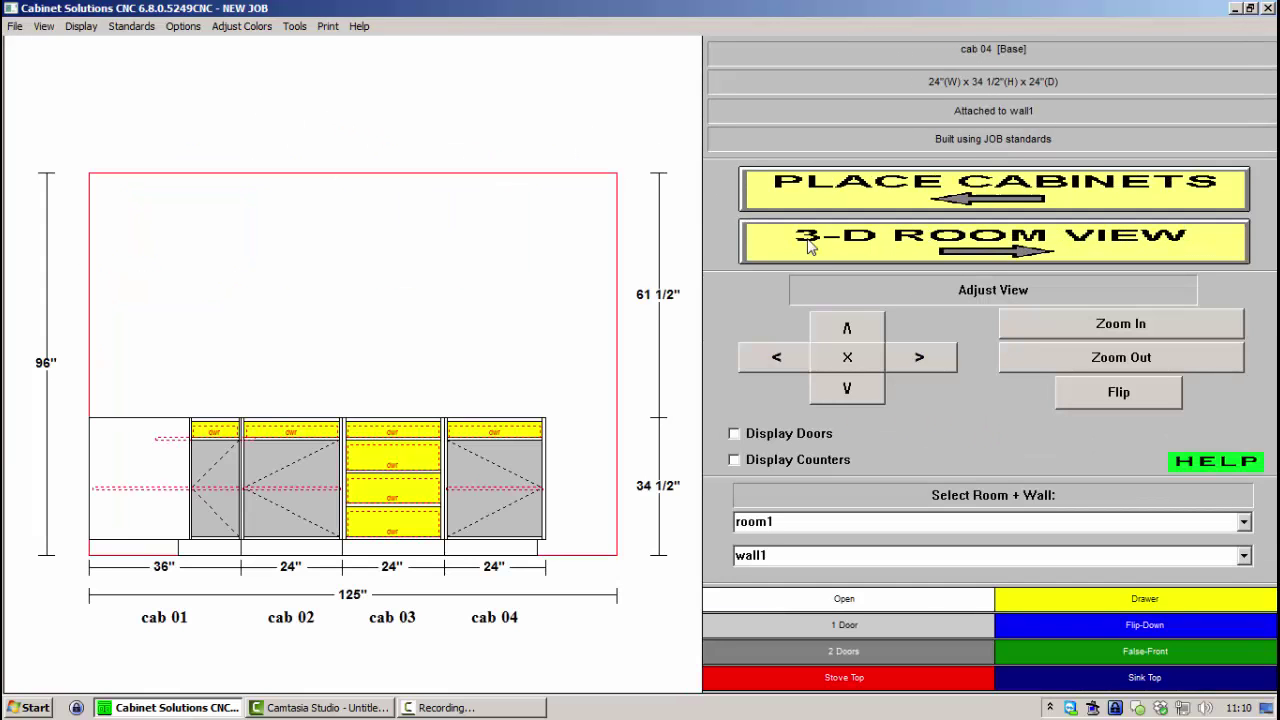
click(769, 433)
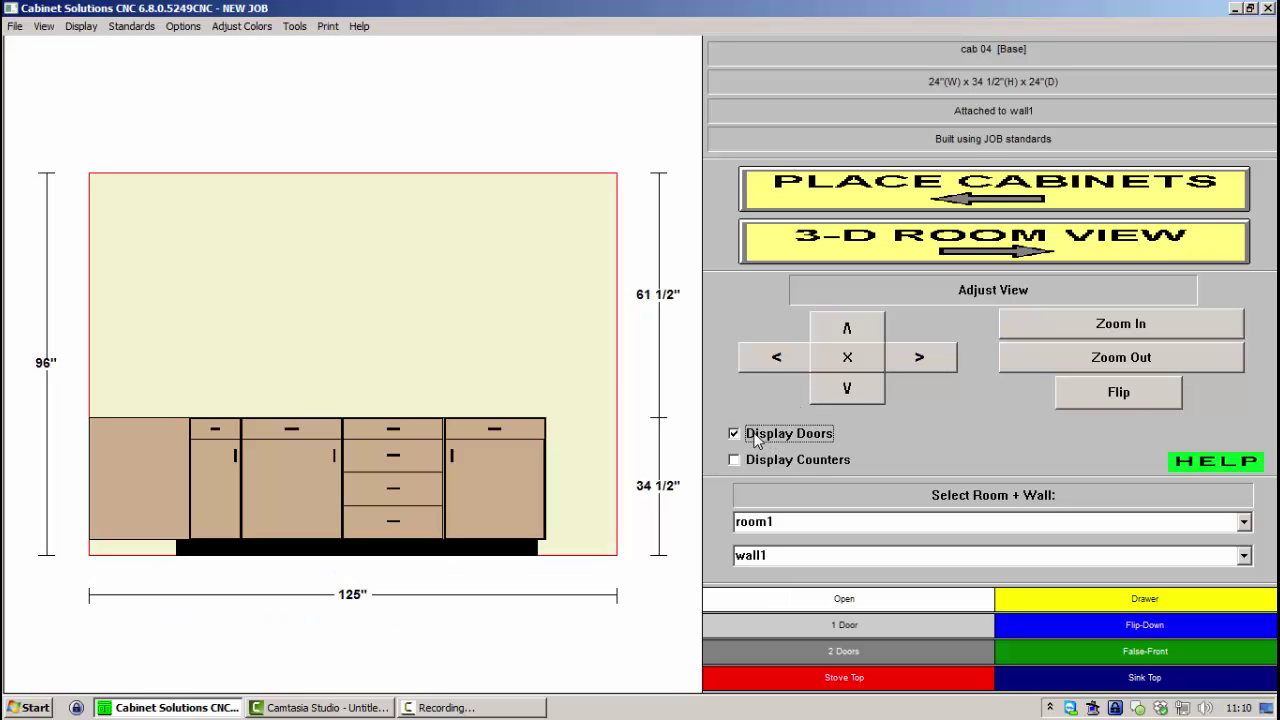
click(128, 26)
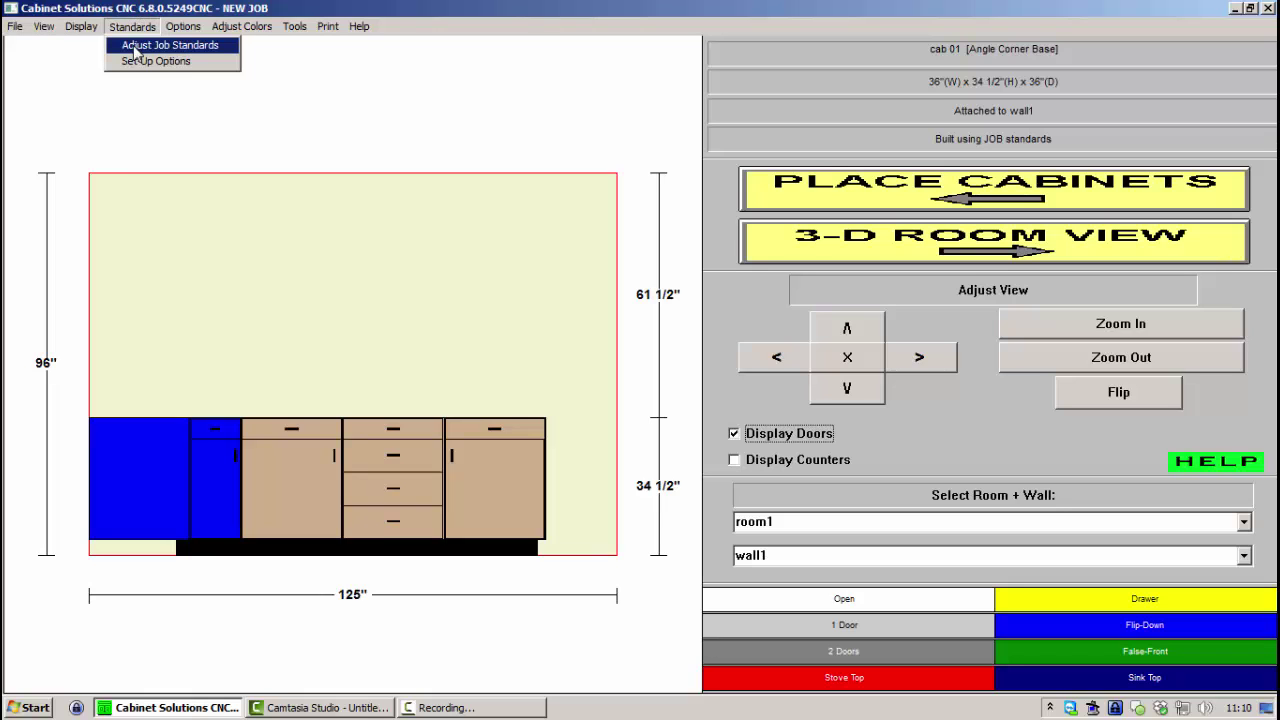
click(134, 46)
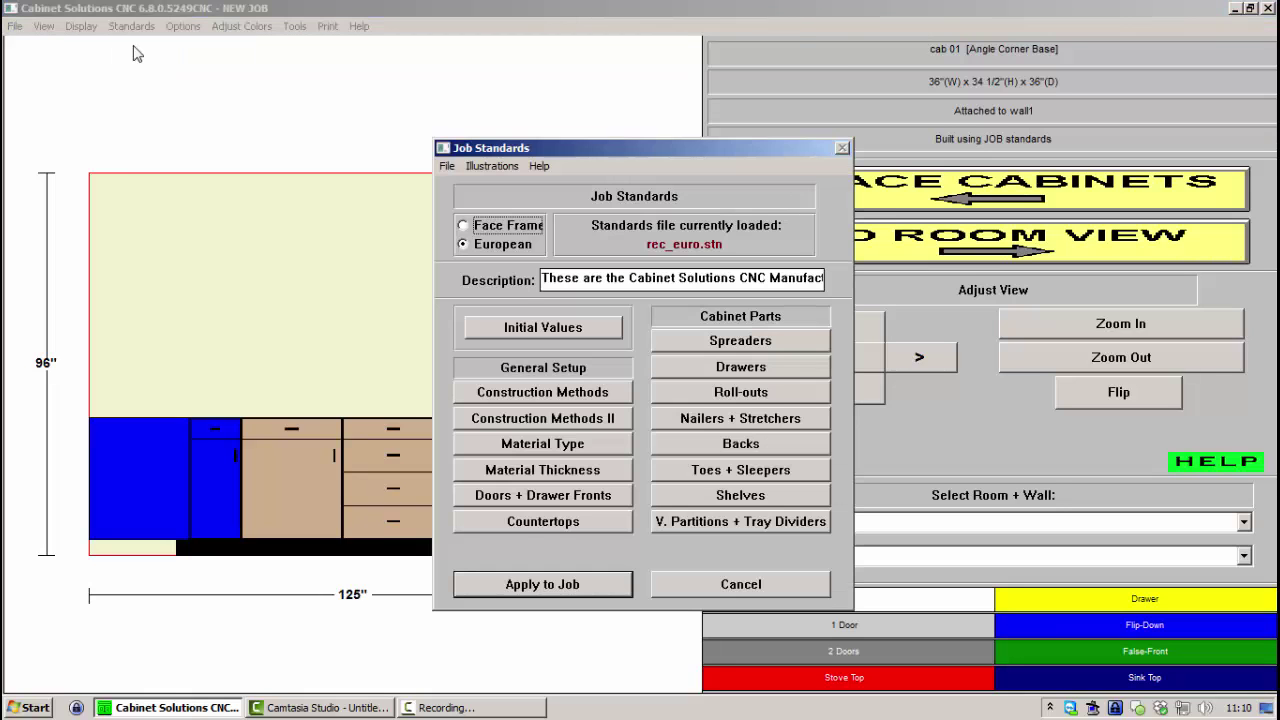
click(496, 231)
click(506, 588)
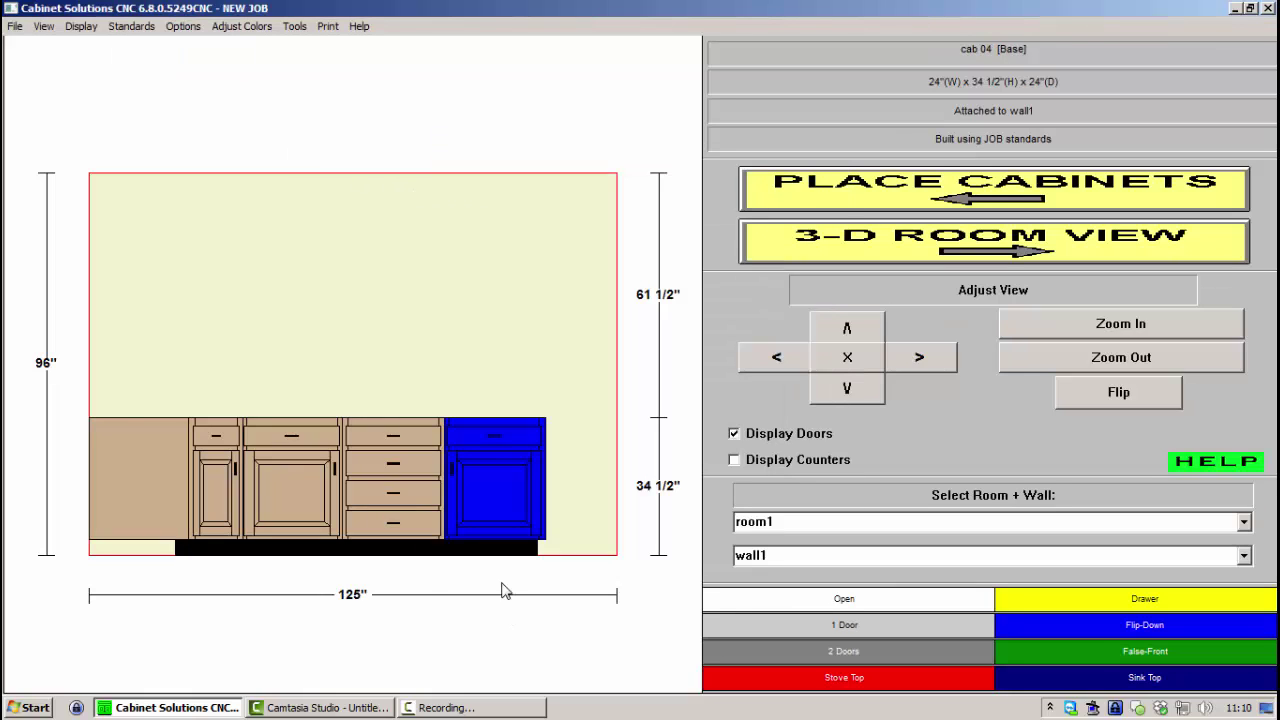
click(380, 490)
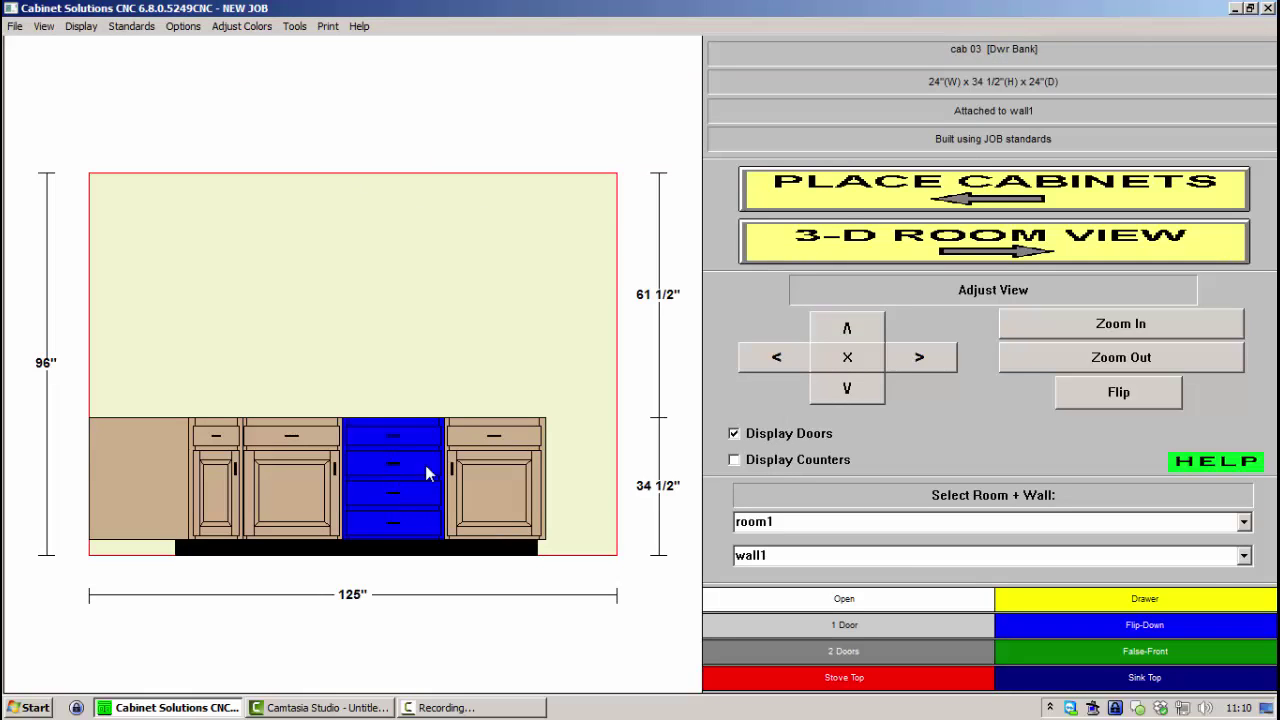
click(480, 465)
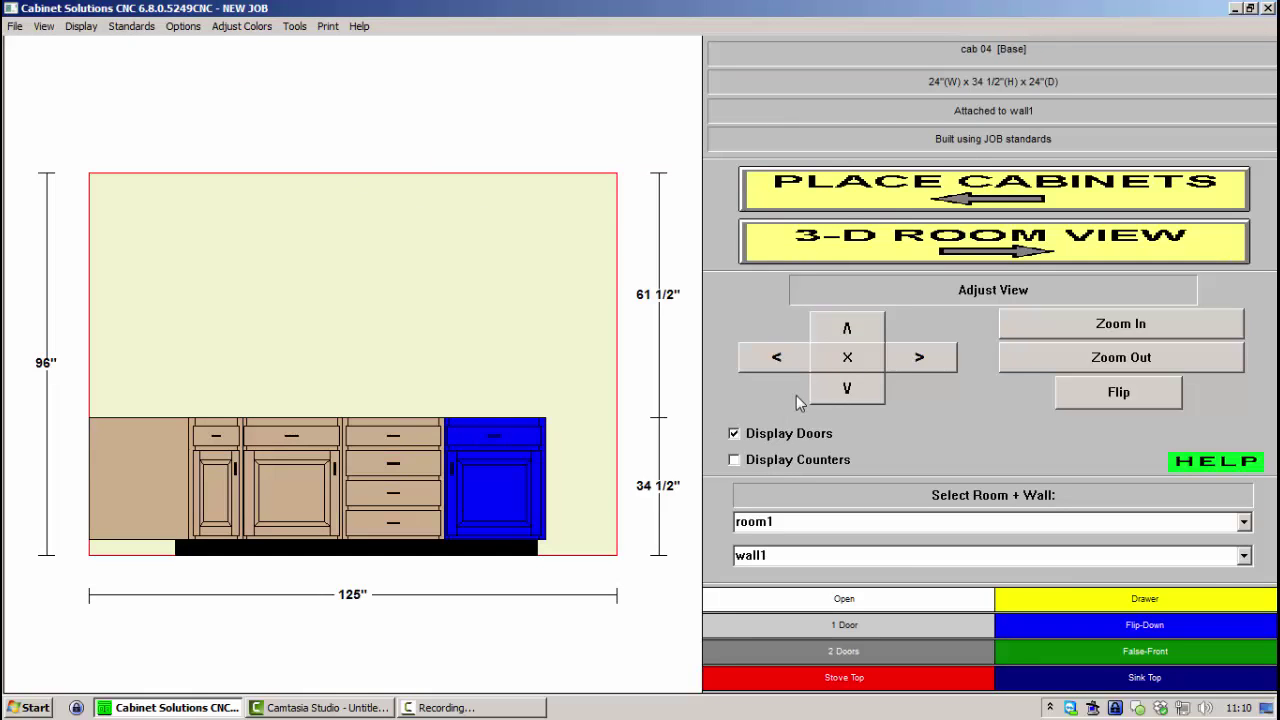
Return to cabinet placement and place a 48-inch base cabinet on the 100-inch wall, flush against the angle corner base
click(889, 200)
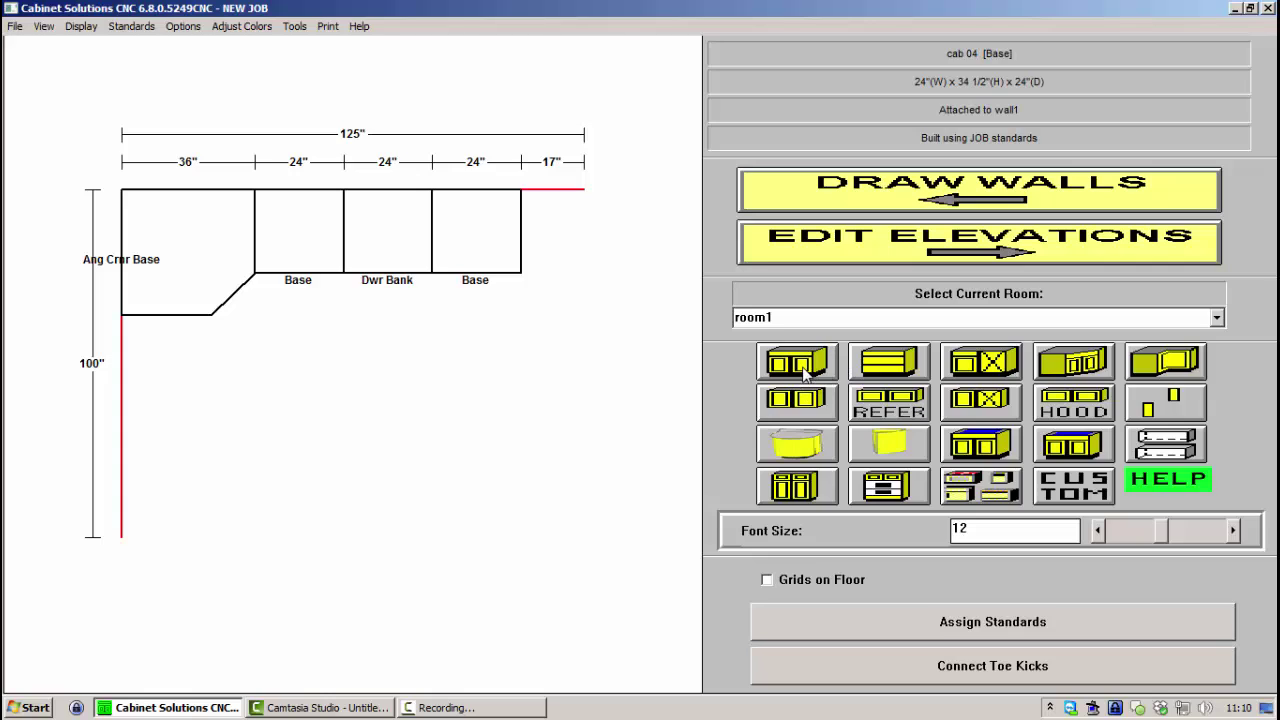
click(797, 362)
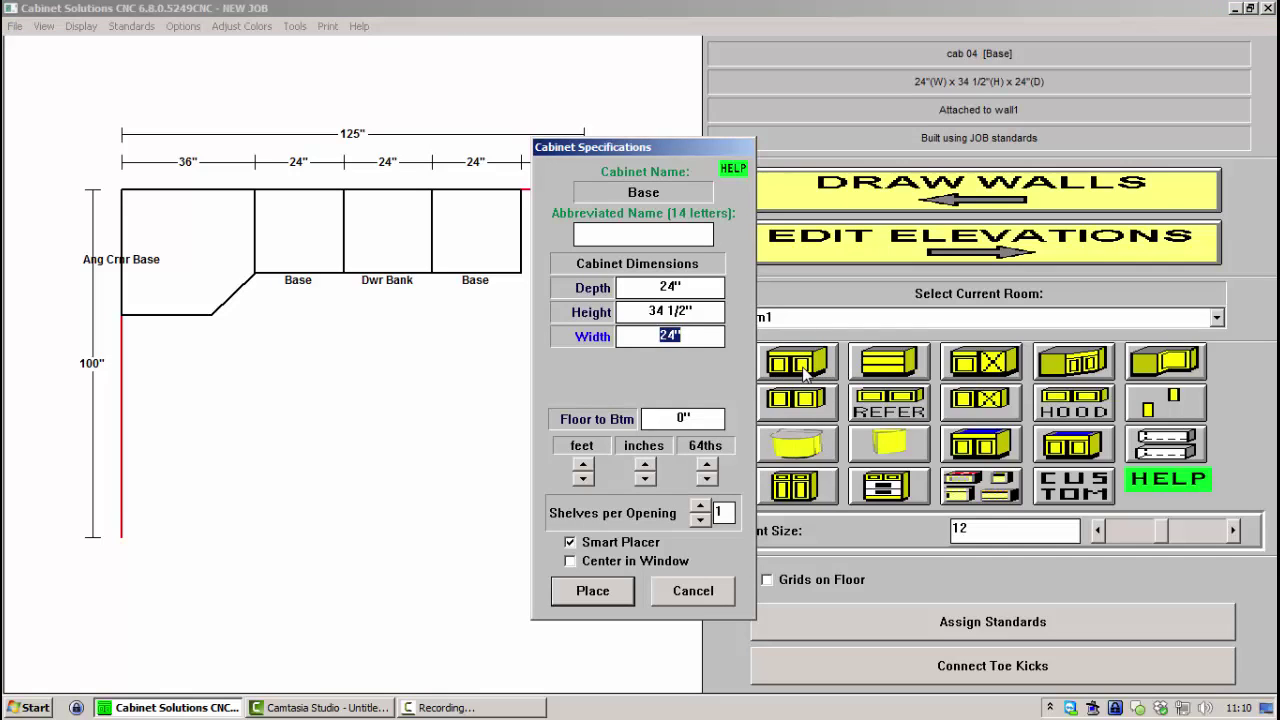
text(48)
click(592, 588)
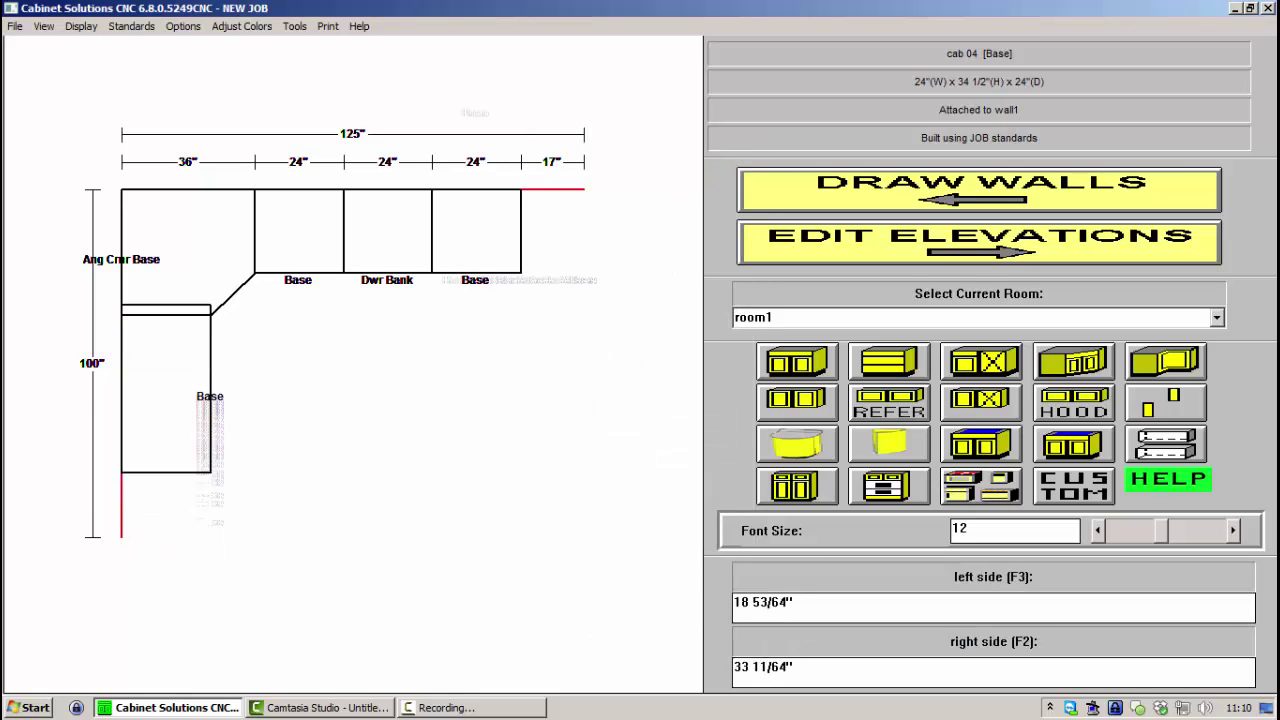
click(240, 380)
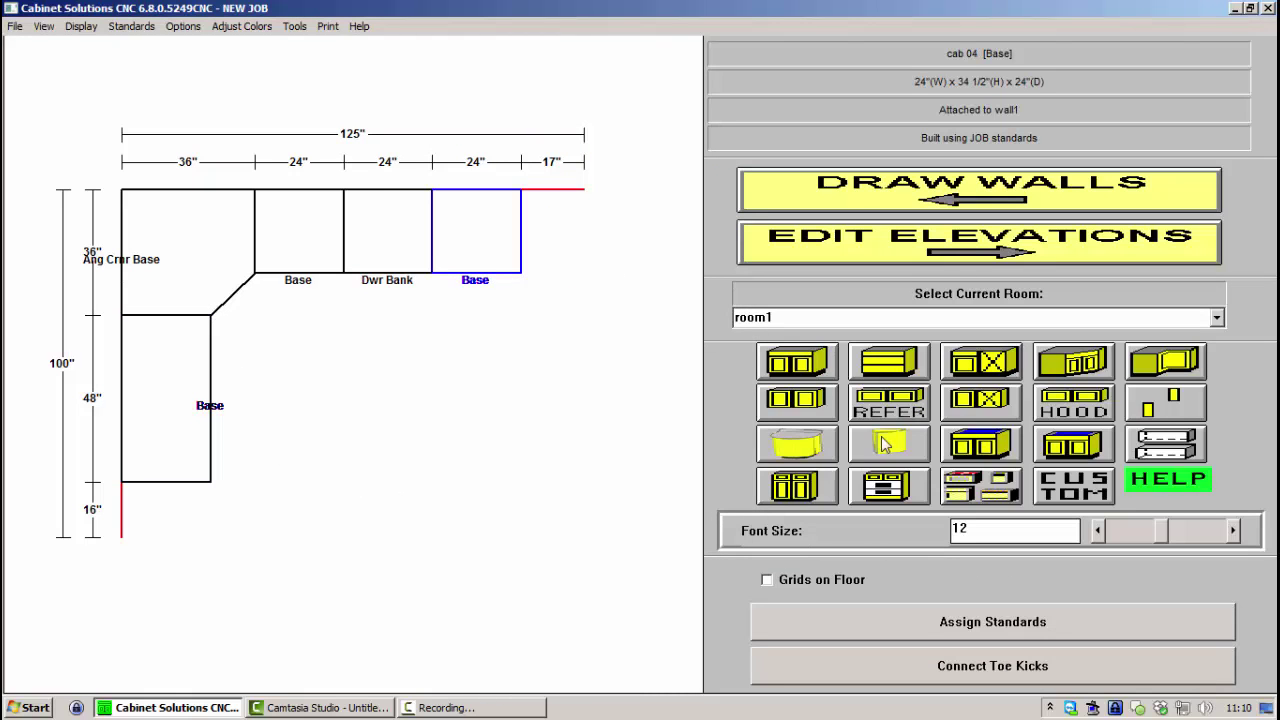
Place a 12-inch-wide drawer bank on the 100-inch wall, directly beside the 48-inch base cabinet
click(888, 362)
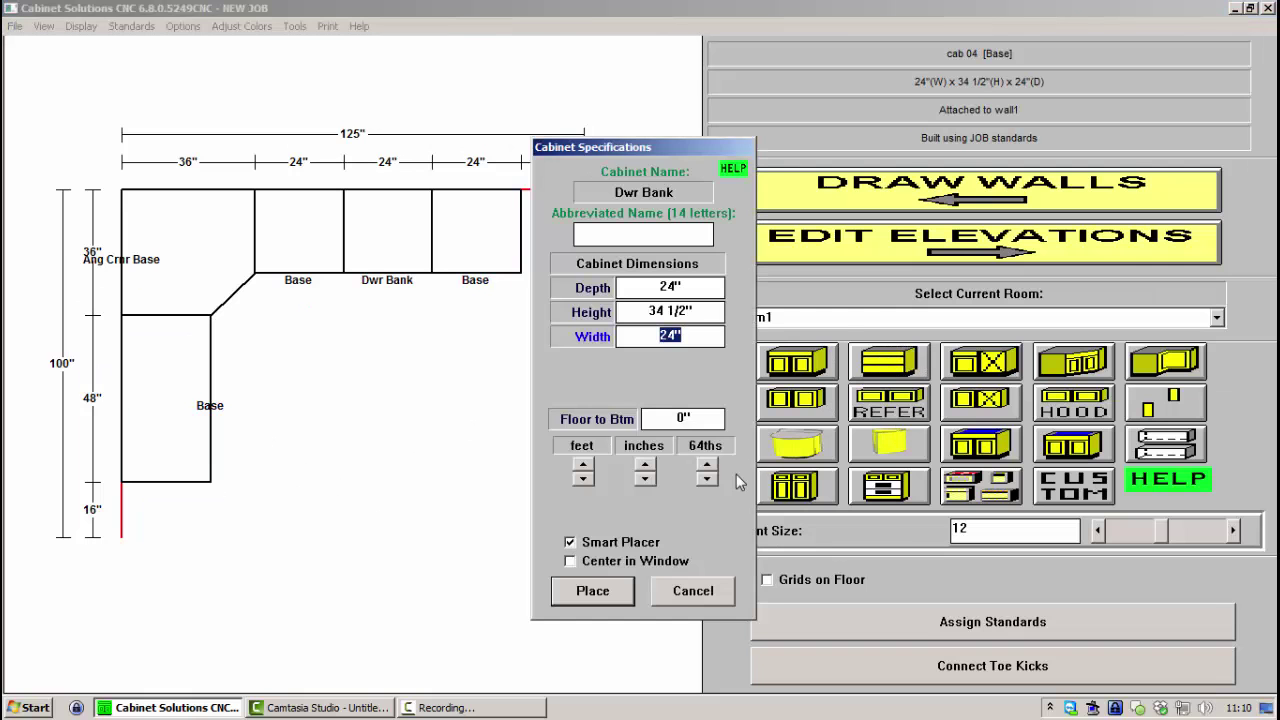
click(590, 591)
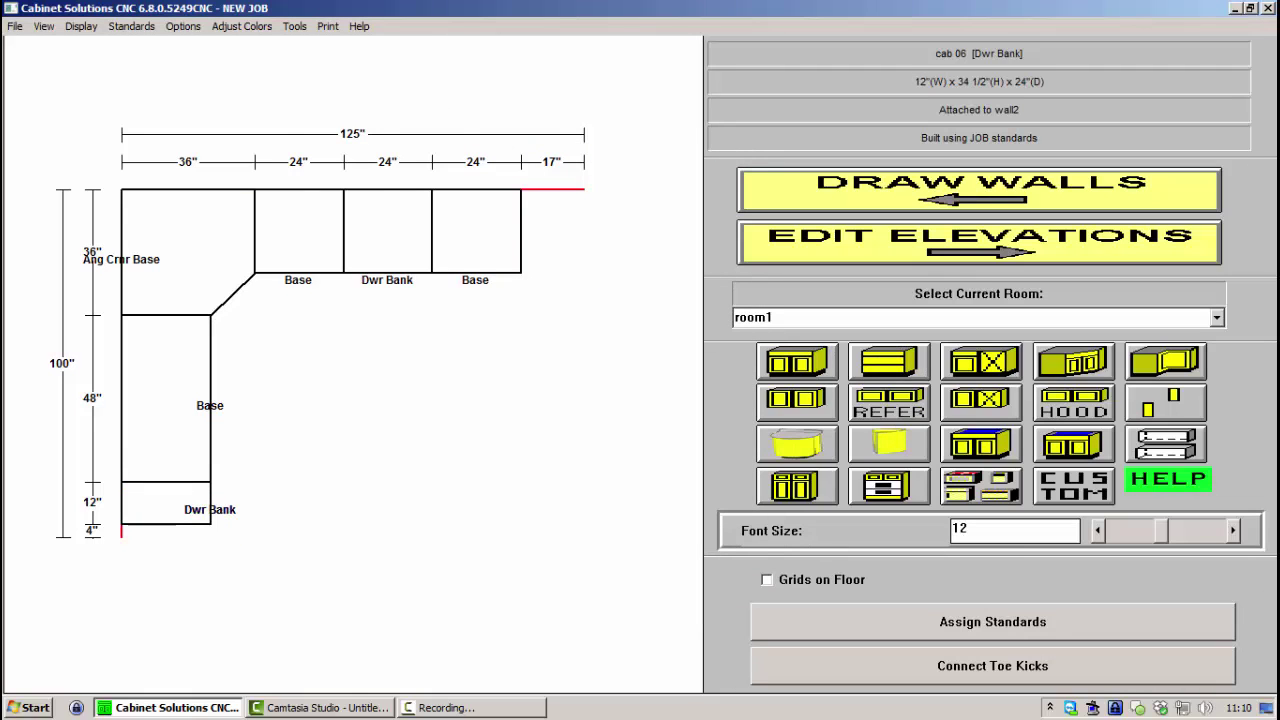
click(202, 330)
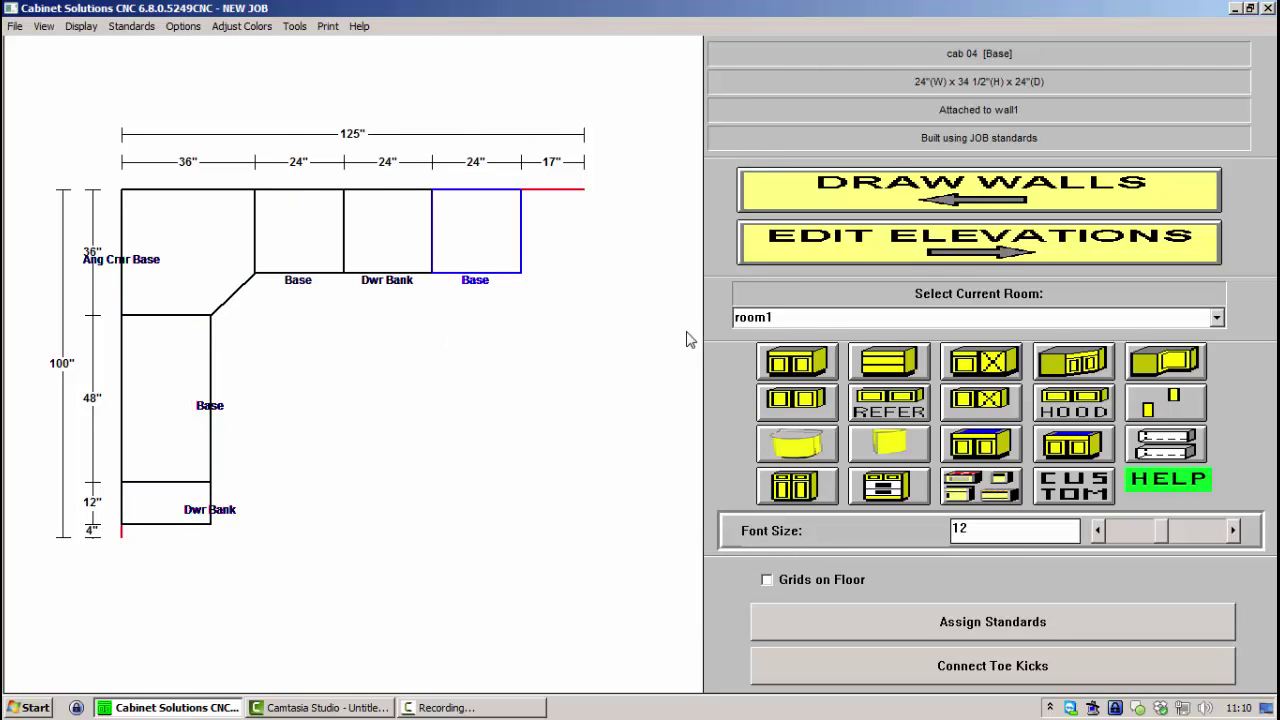
Place an angle corner upper cabinet, 36 inches wide and 36 inches deep, in the corner above the angle corner base
click(1088, 376)
click(612, 338)
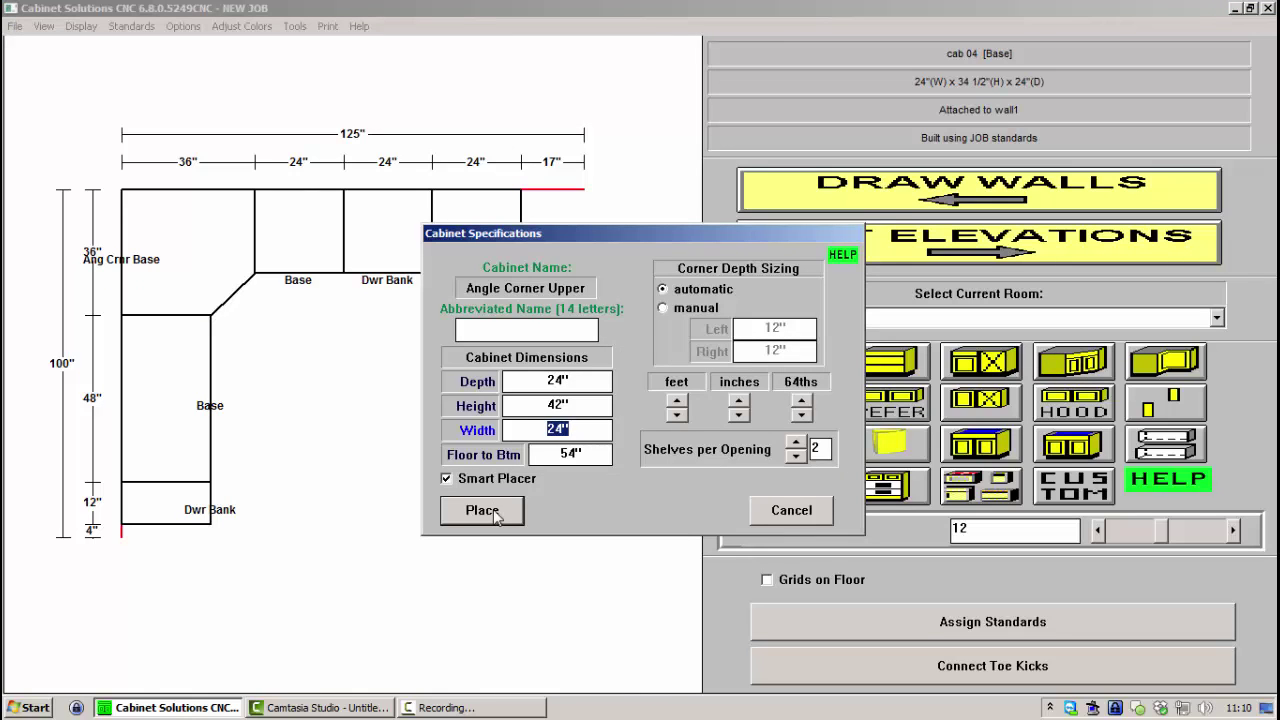
text(36)
key(Tab)
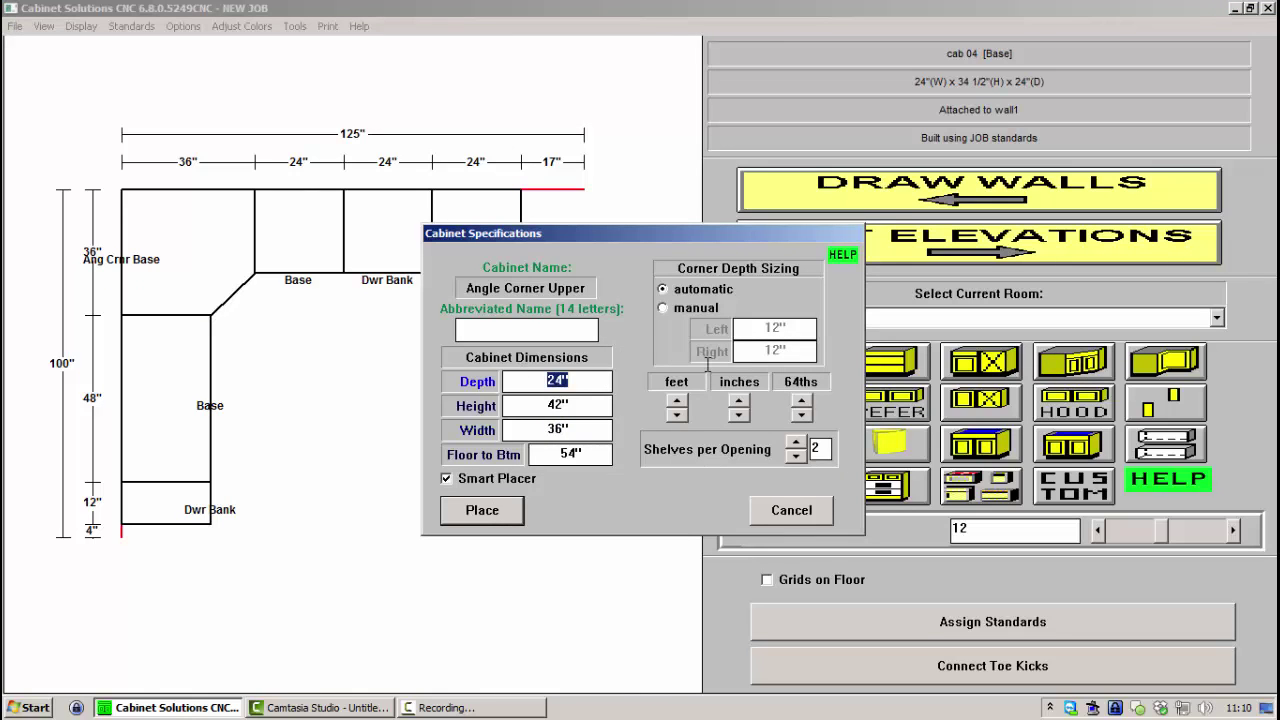
text(36)
key(Return)
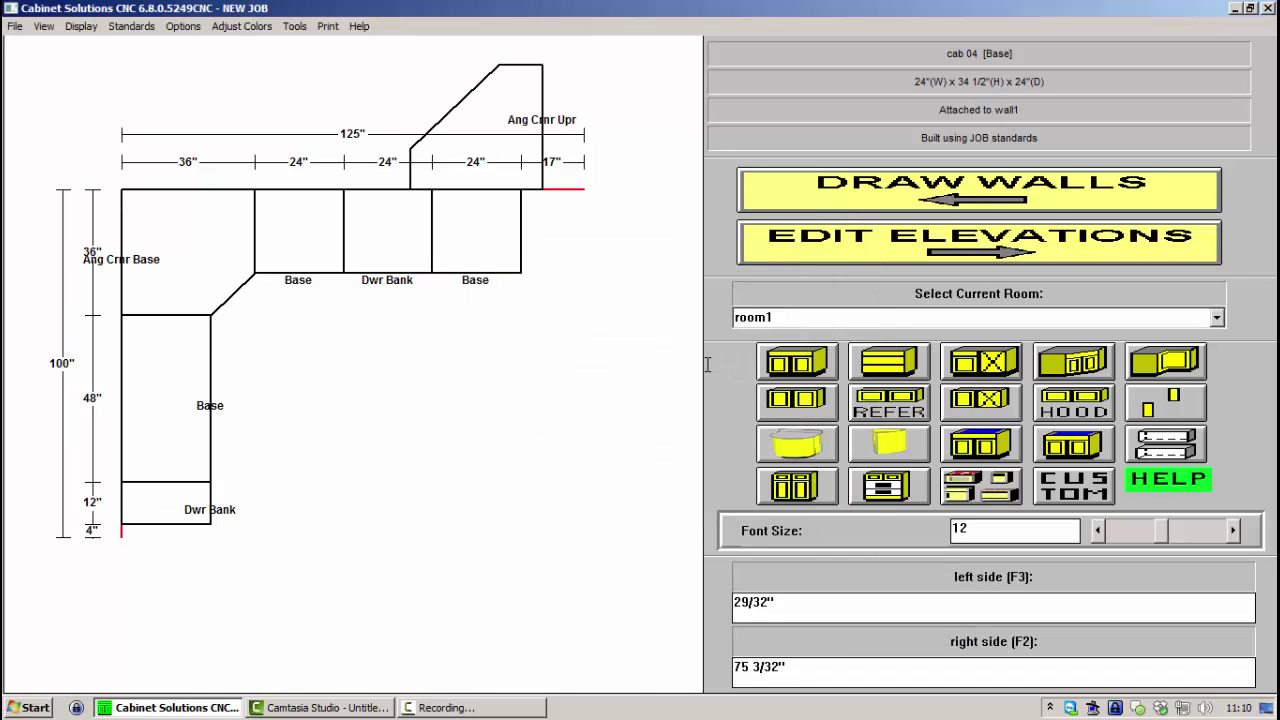
click(105, 250)
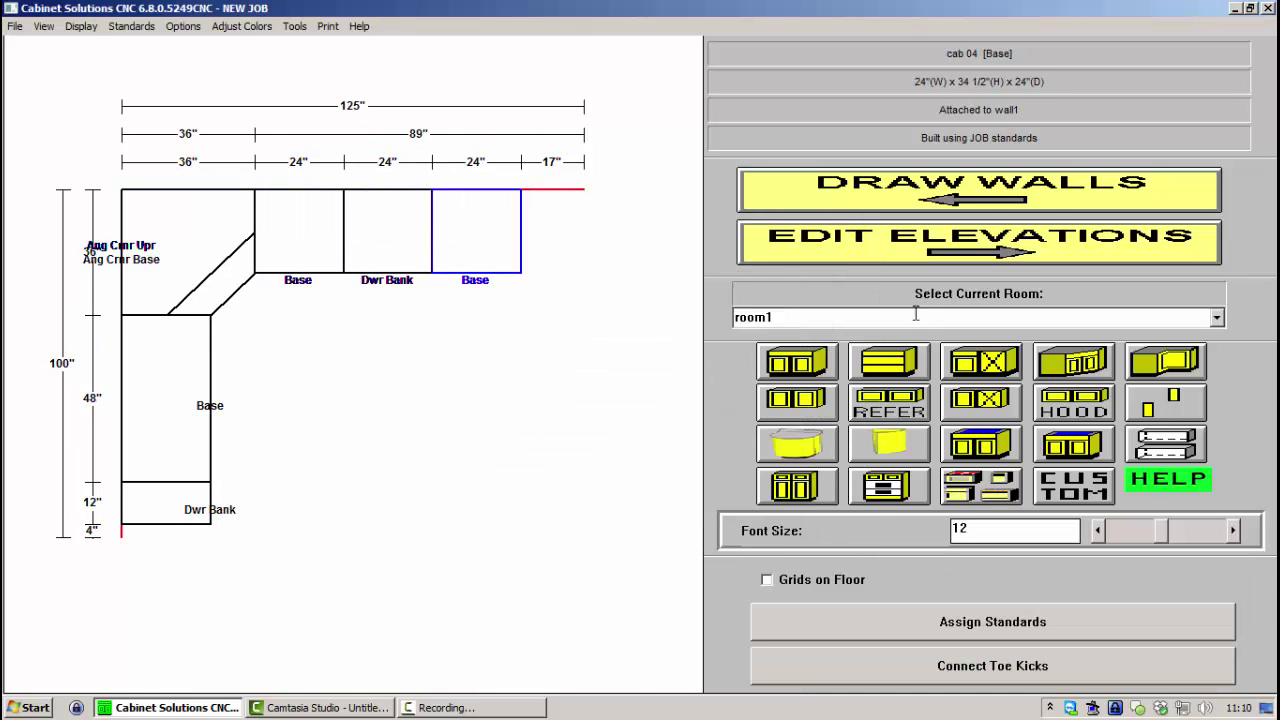
Place a 72-inch upper cabinet on the 125-inch wall, flush against the angle corner upper
click(806, 401)
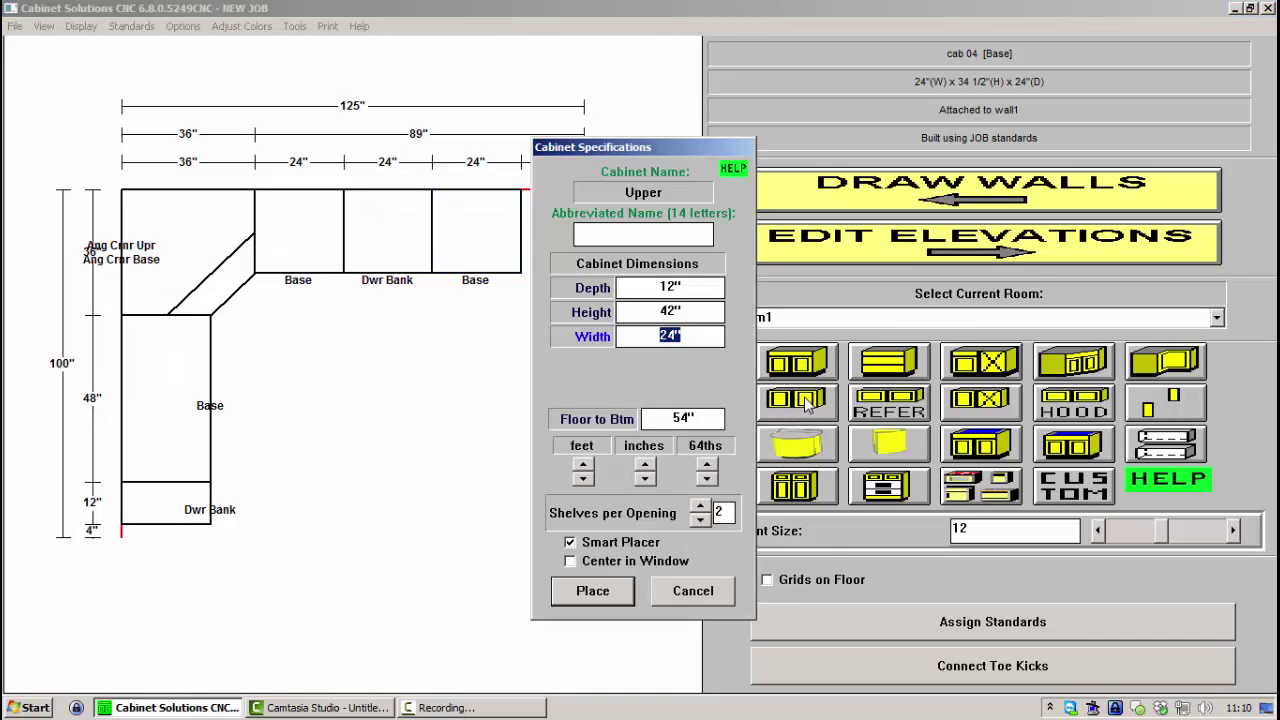
text(72)
key(Return)
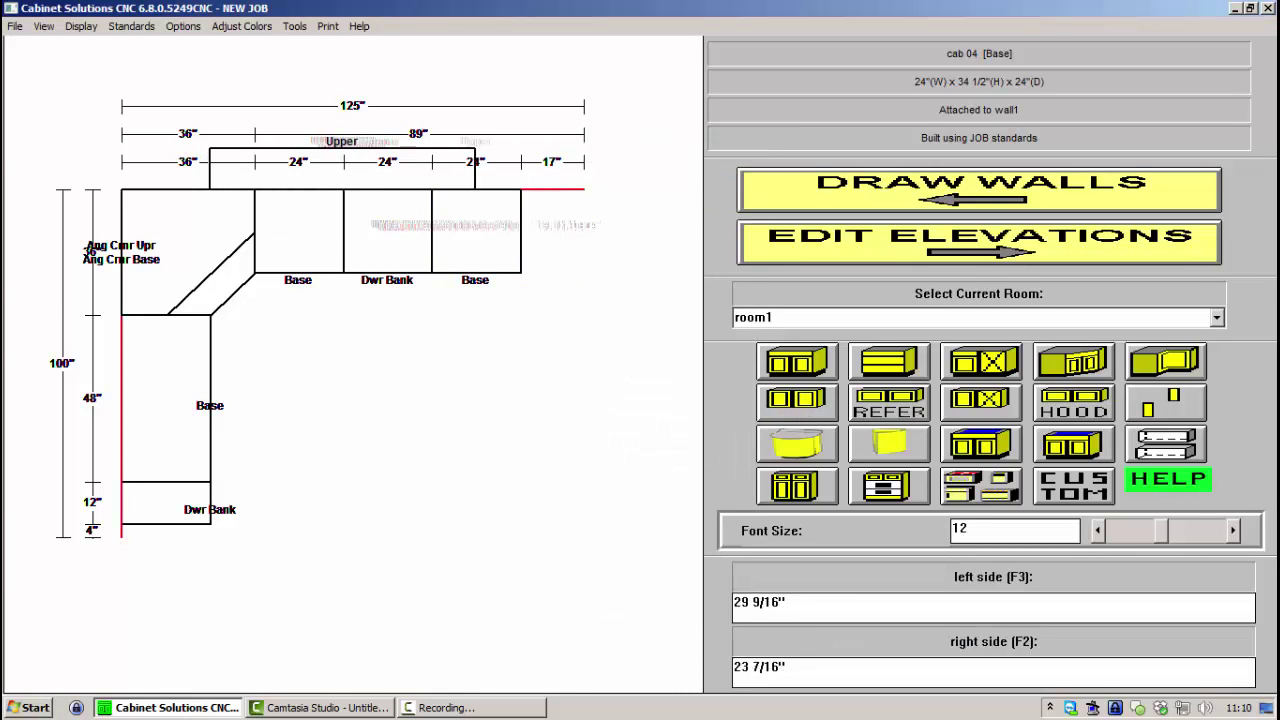
click(352, 200)
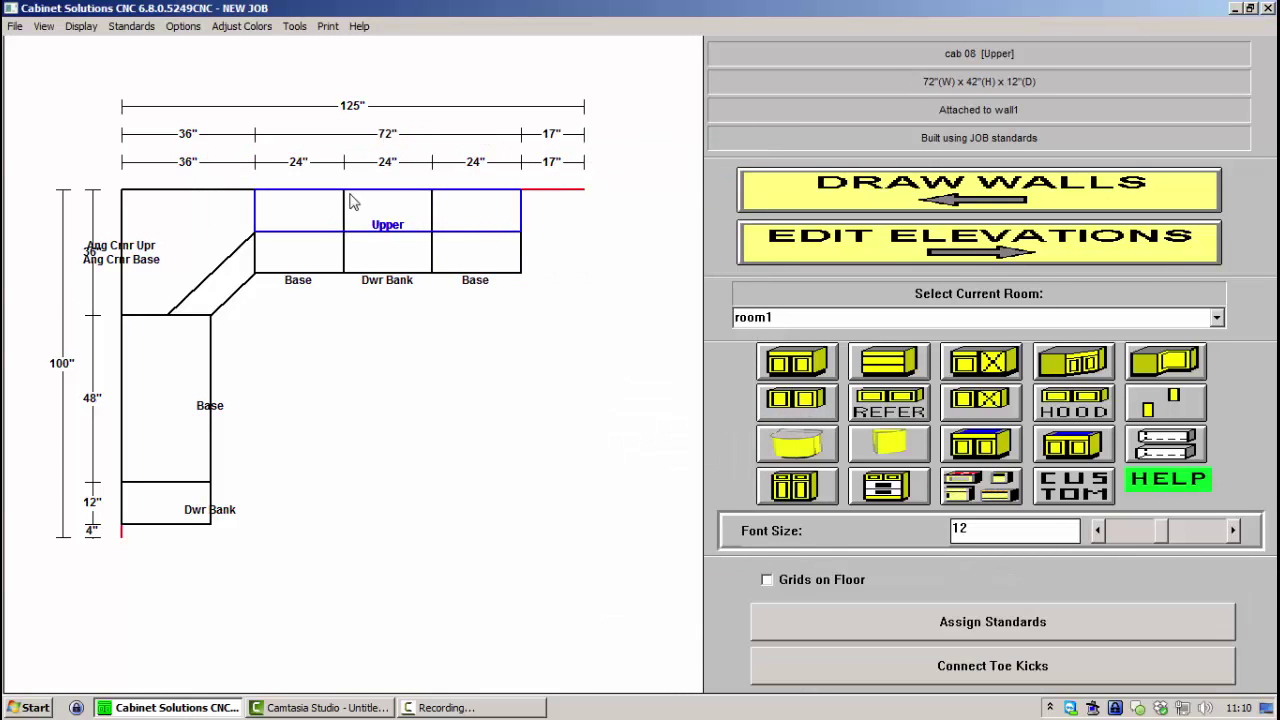
Split the 72-inch upper cabinet into three equally sized cabinets with Smart Fill
double_click(404, 218)
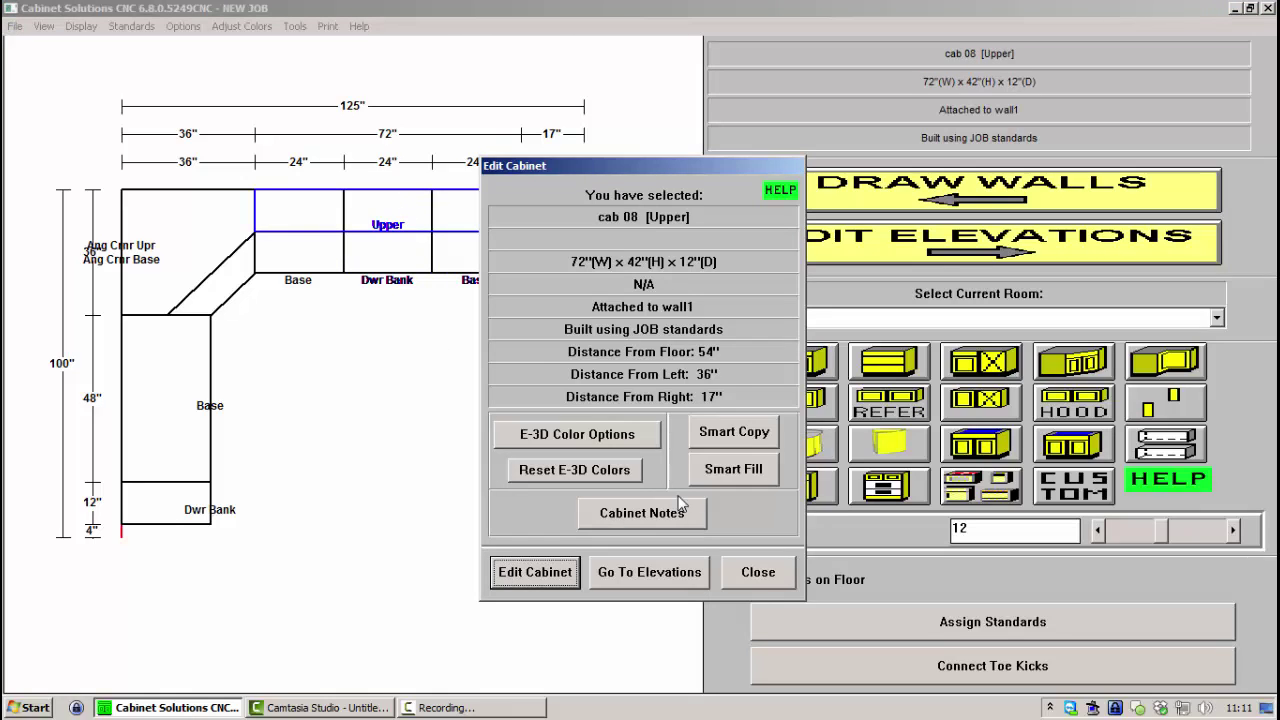
click(732, 470)
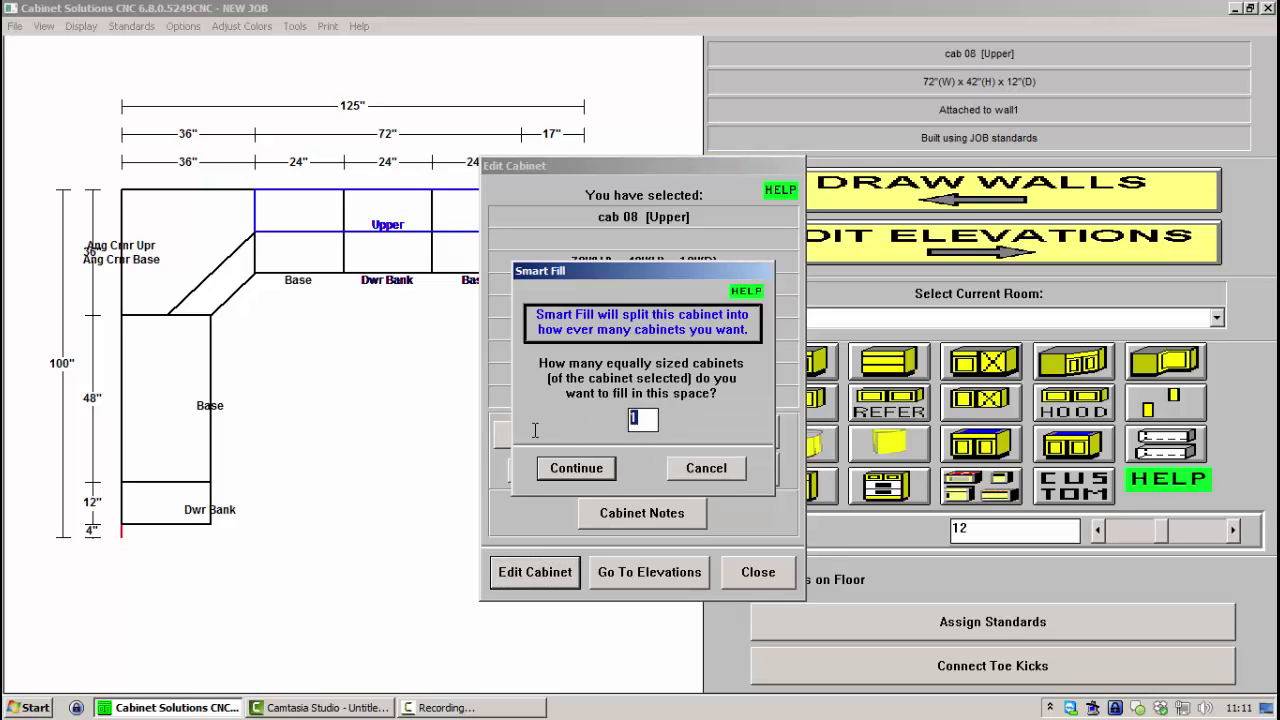
text(3)
click(563, 469)
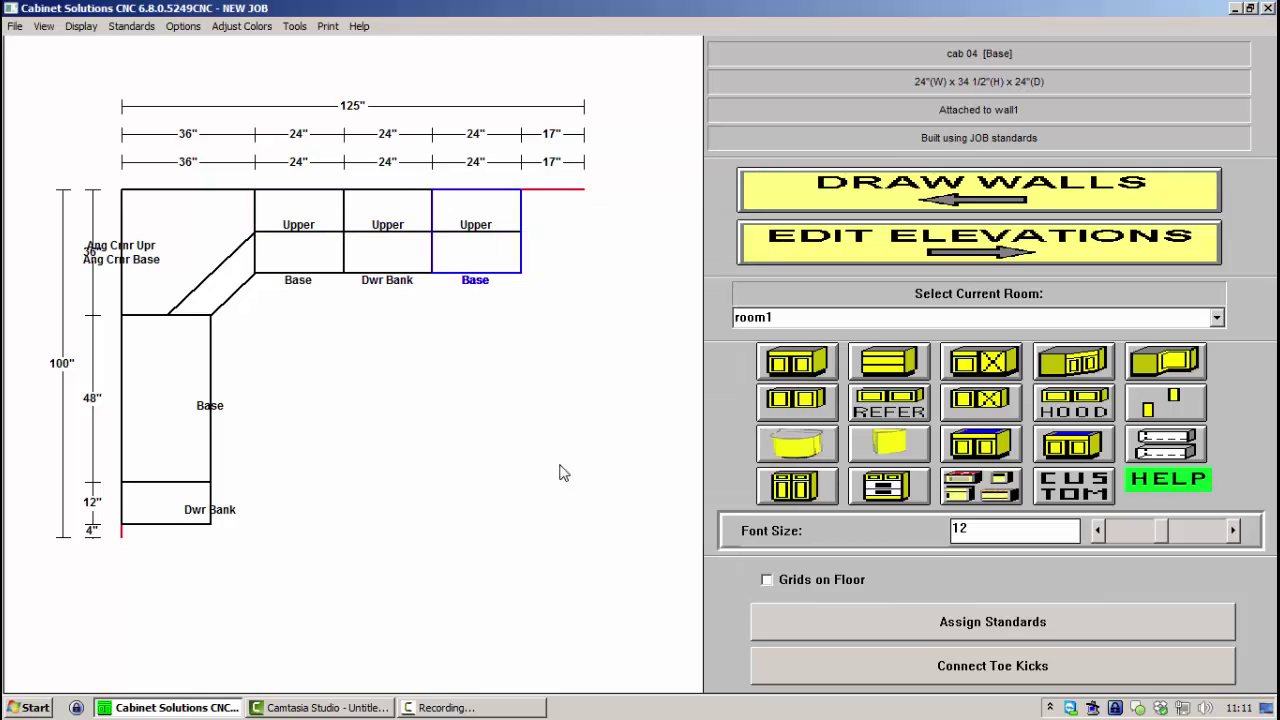
click(476, 206)
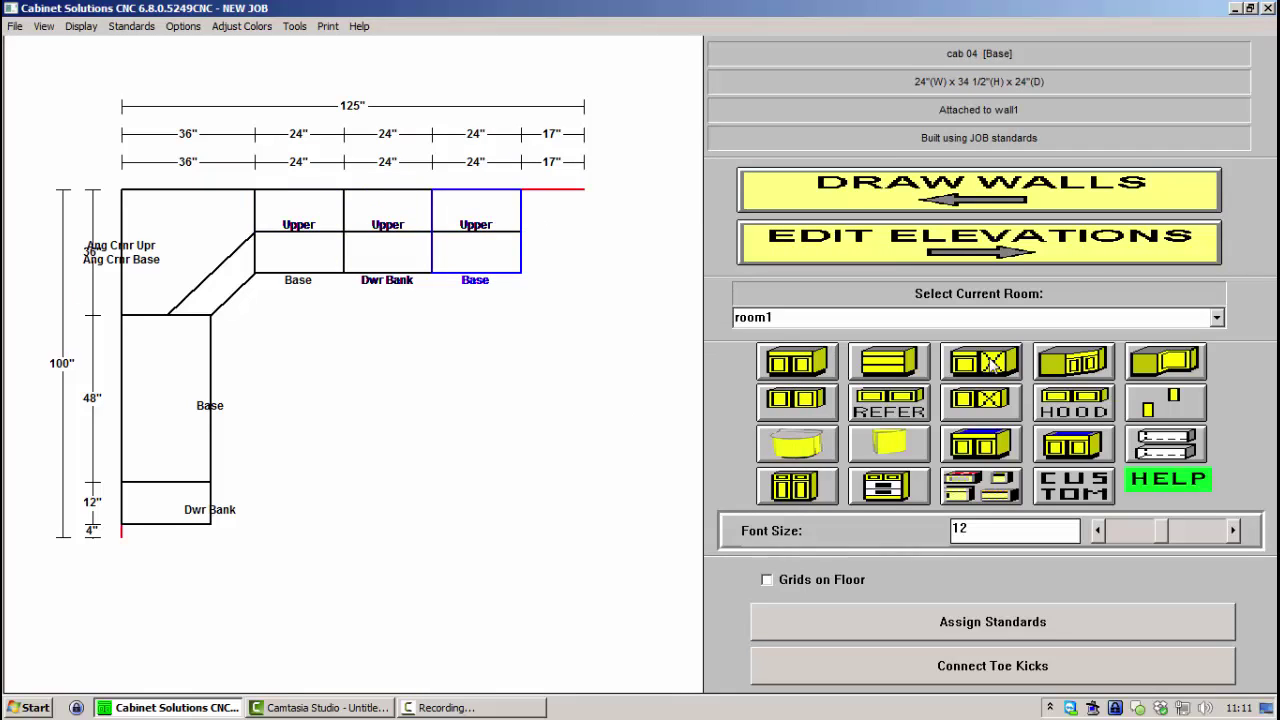
Place a 48-inch upper cabinet on the 100-inch wall above the 48-inch base cabinet
click(788, 405)
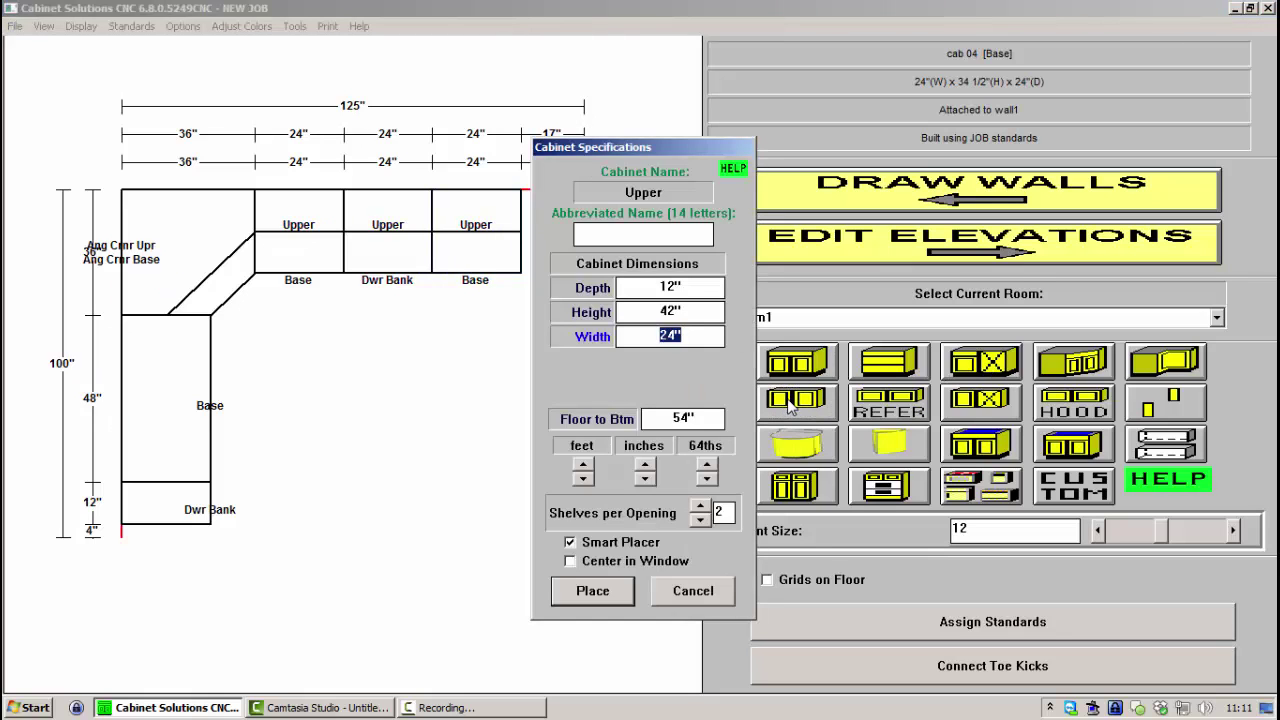
text(48)
key(Return)
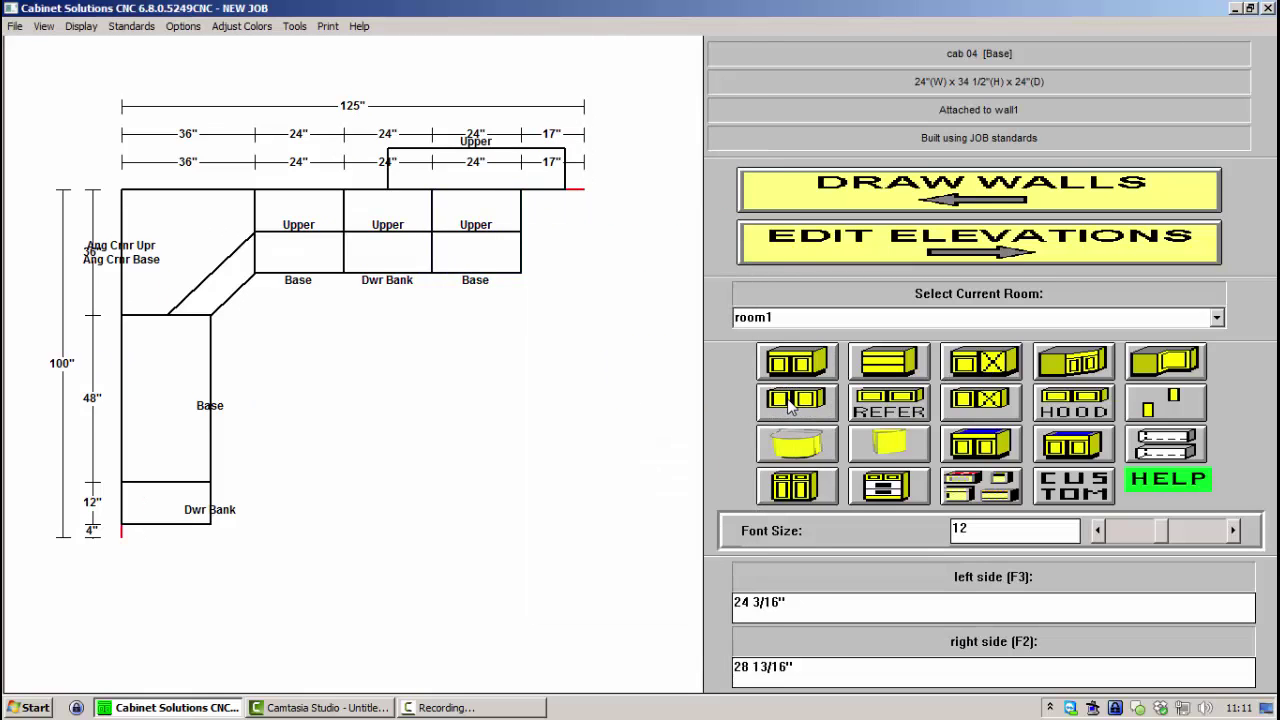
click(166, 398)
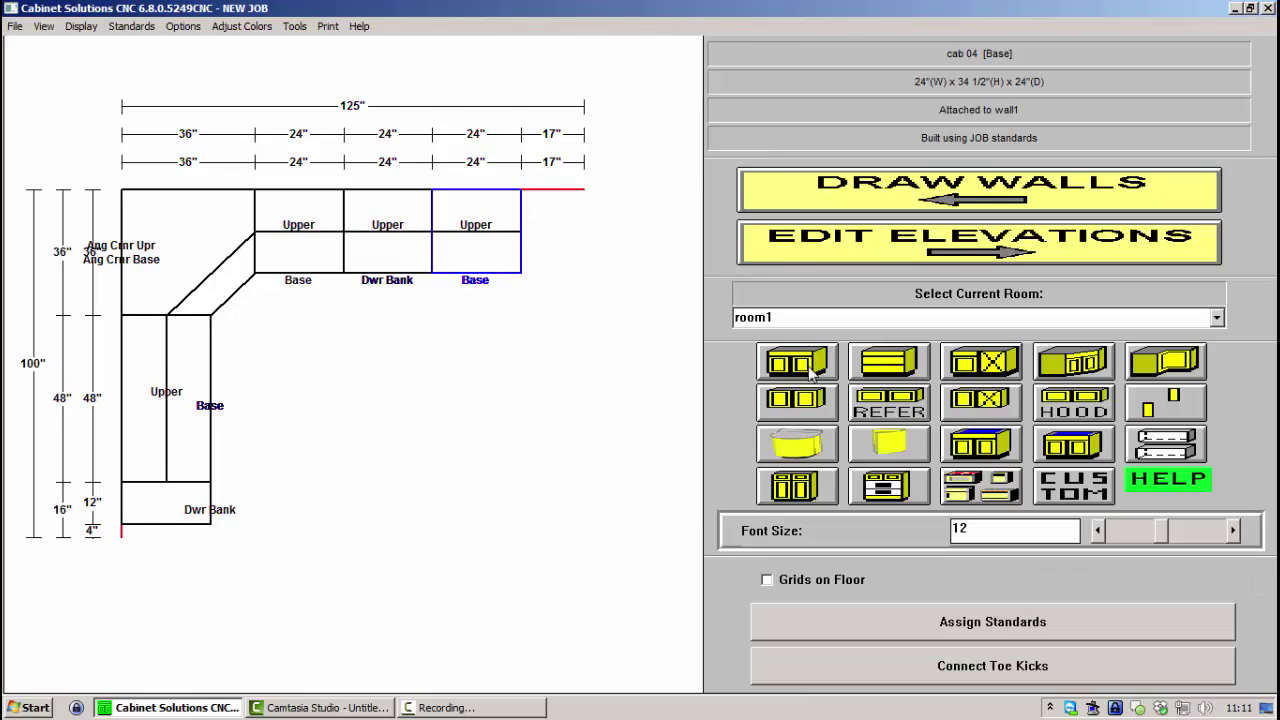
Place a 12-inch upper cabinet beside the 48-inch upper, above the drawer bank on the 100-inch wall
click(797, 400)
click(592, 591)
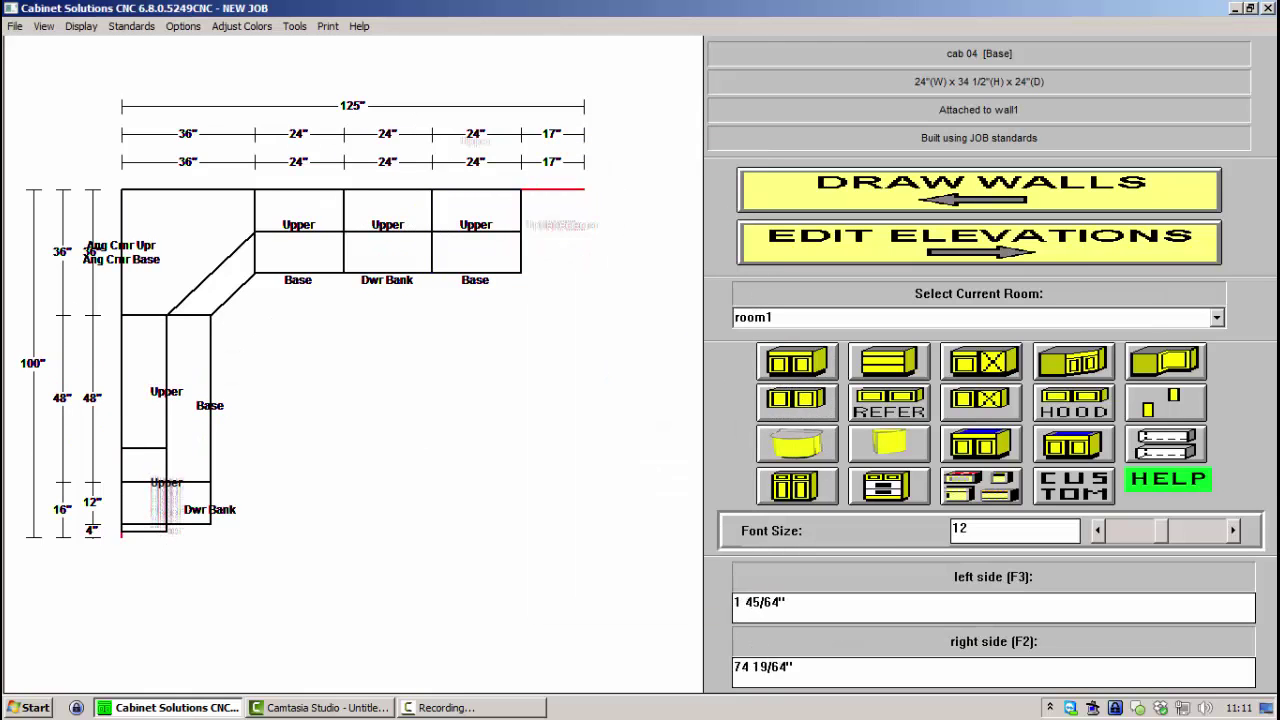
click(180, 500)
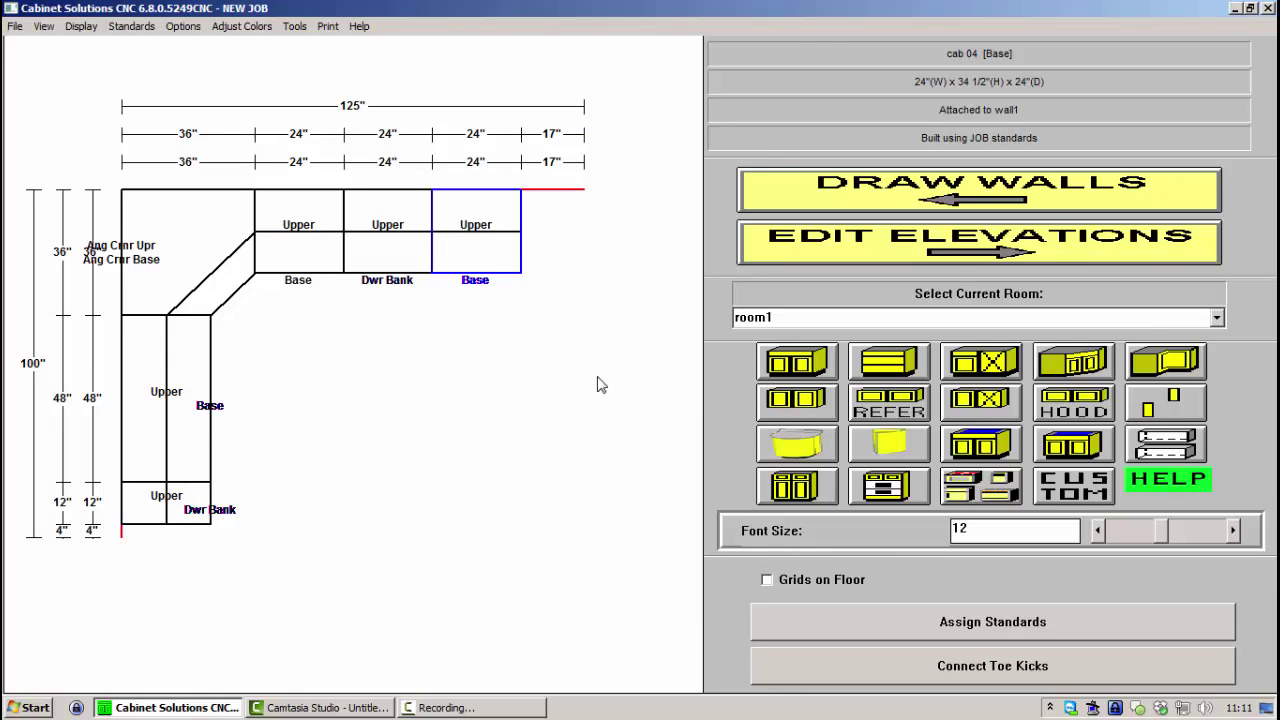
Show the room's elevations, switch to wall2 and select its 48-inch upper cabinet
click(840, 245)
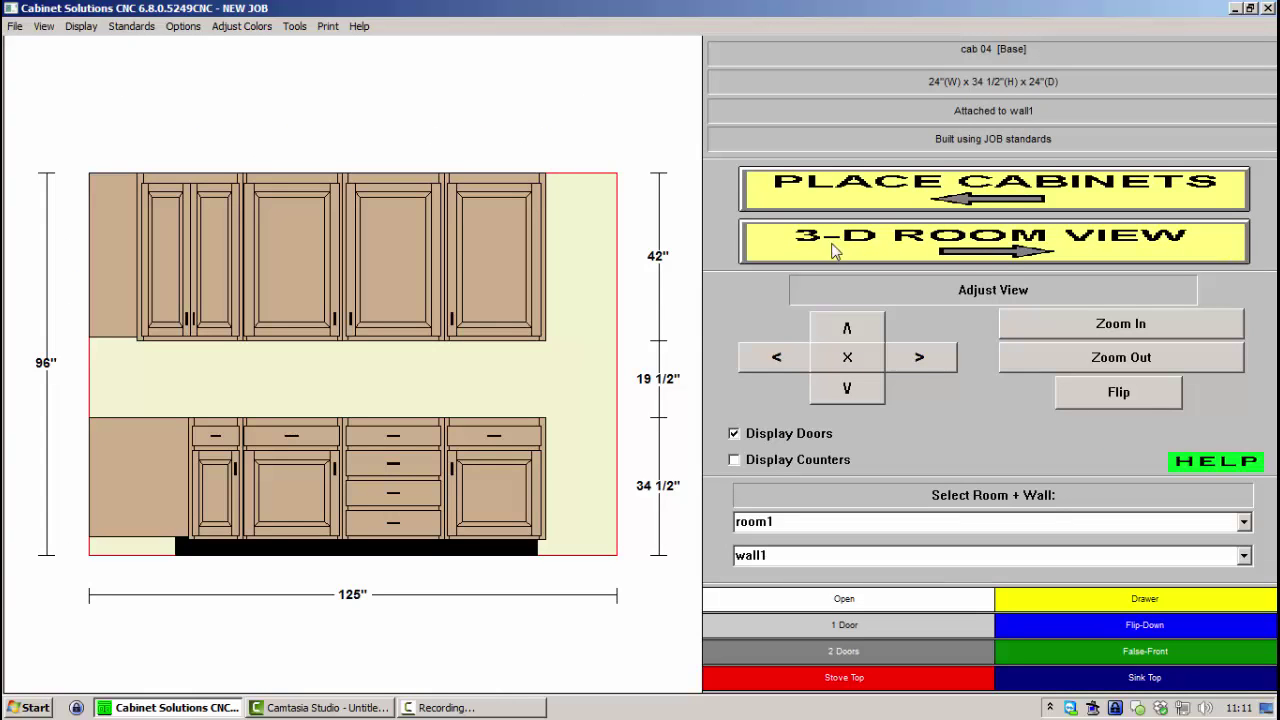
click(1244, 555)
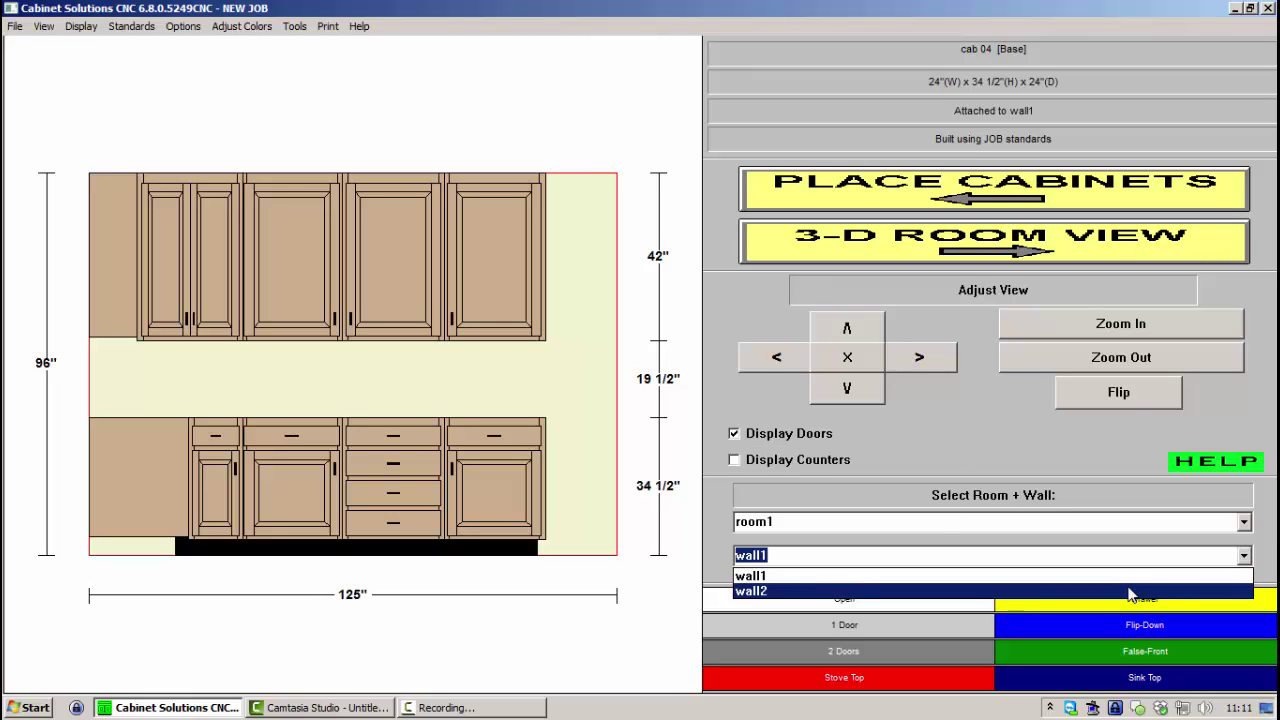
click(1130, 591)
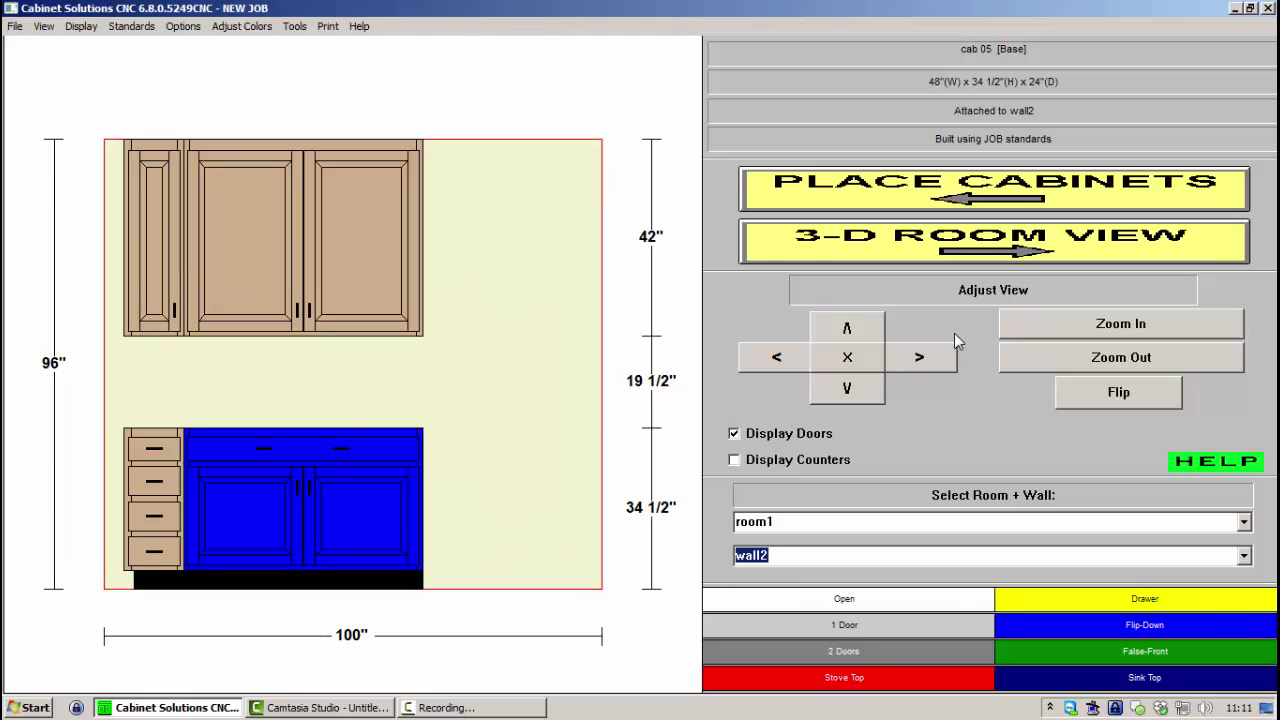
click(310, 328)
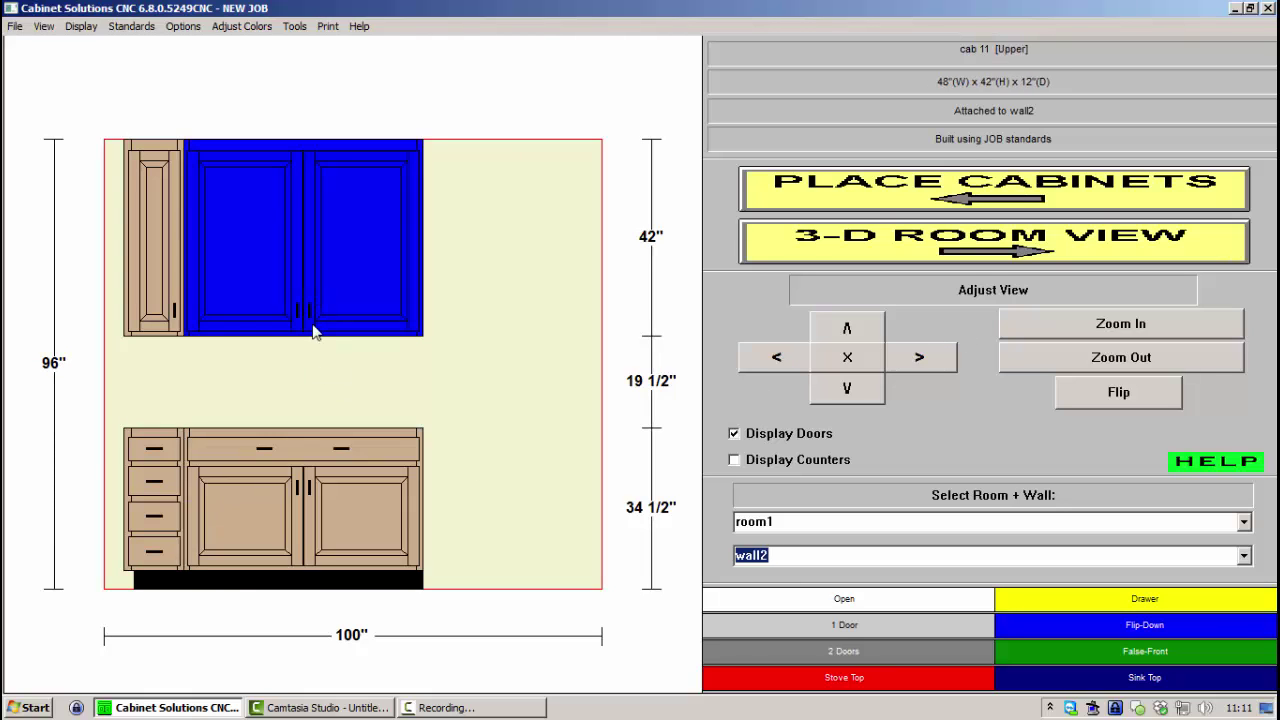
Start a mullion in wall2's 48-inch base cabinet and turn off Splits Bottom, Splits Top, Splits Nailer and Splits Back for its partition
click(308, 447)
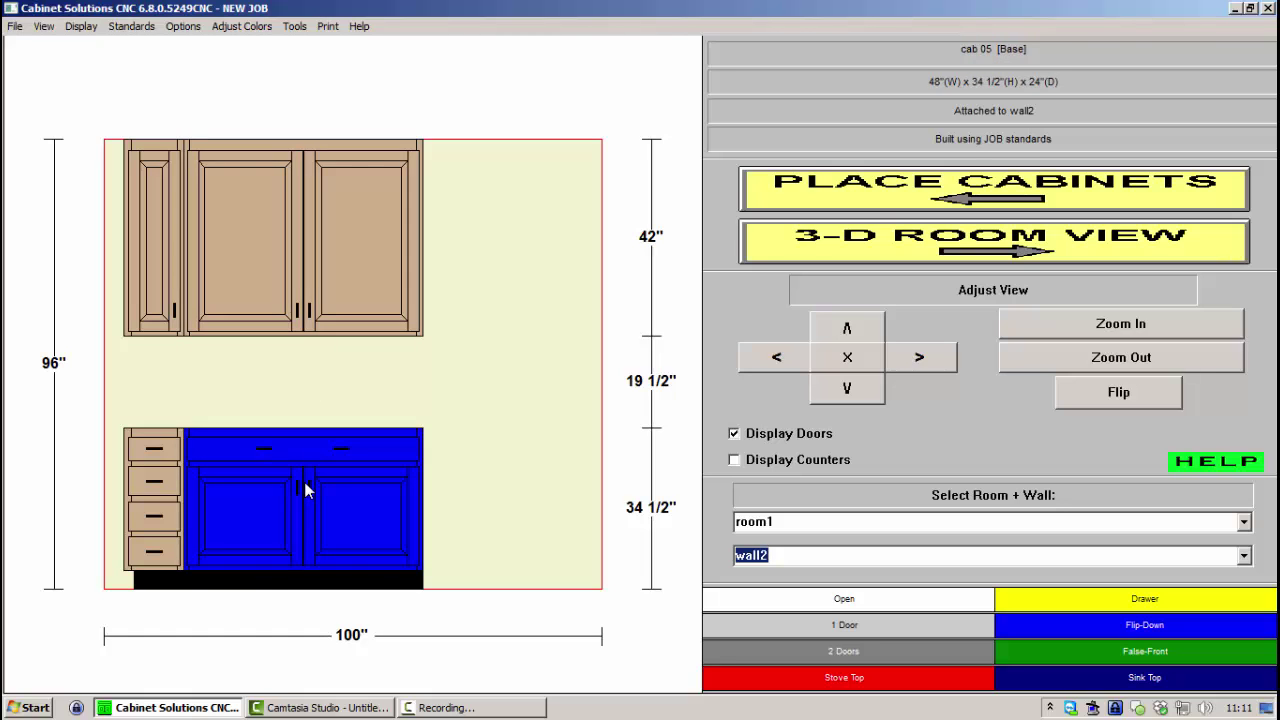
double_click(305, 488)
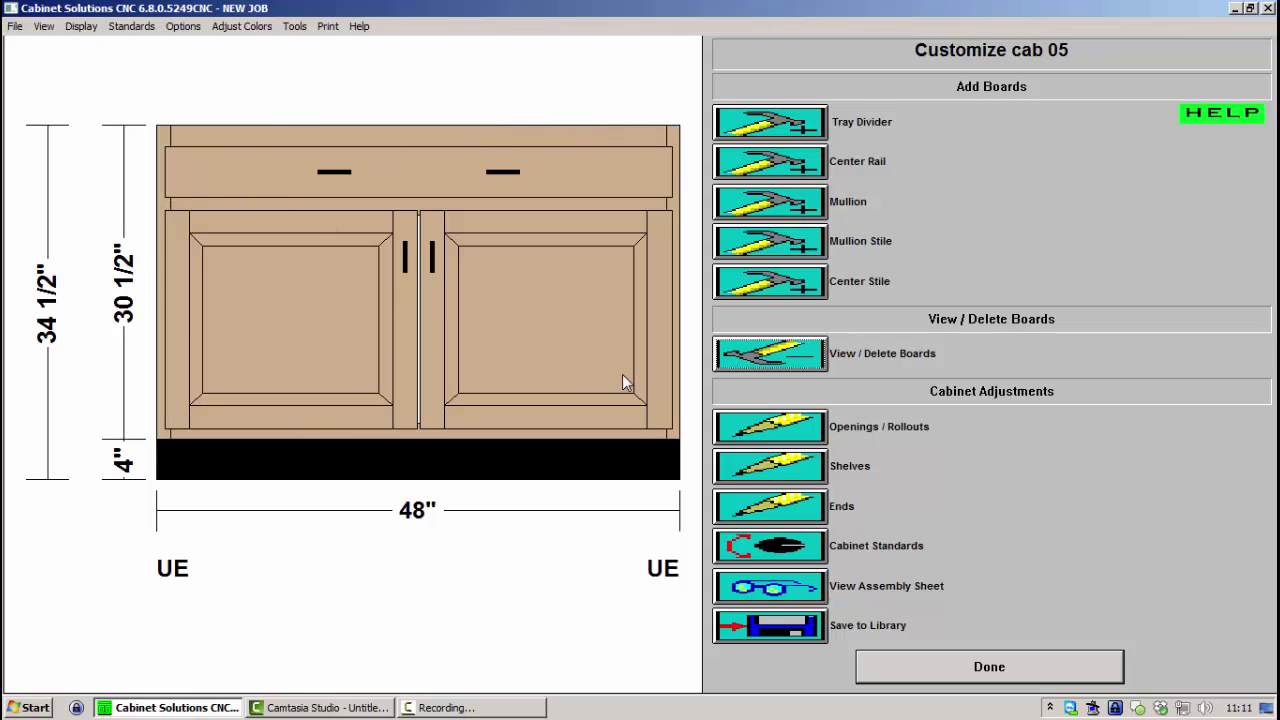
click(782, 200)
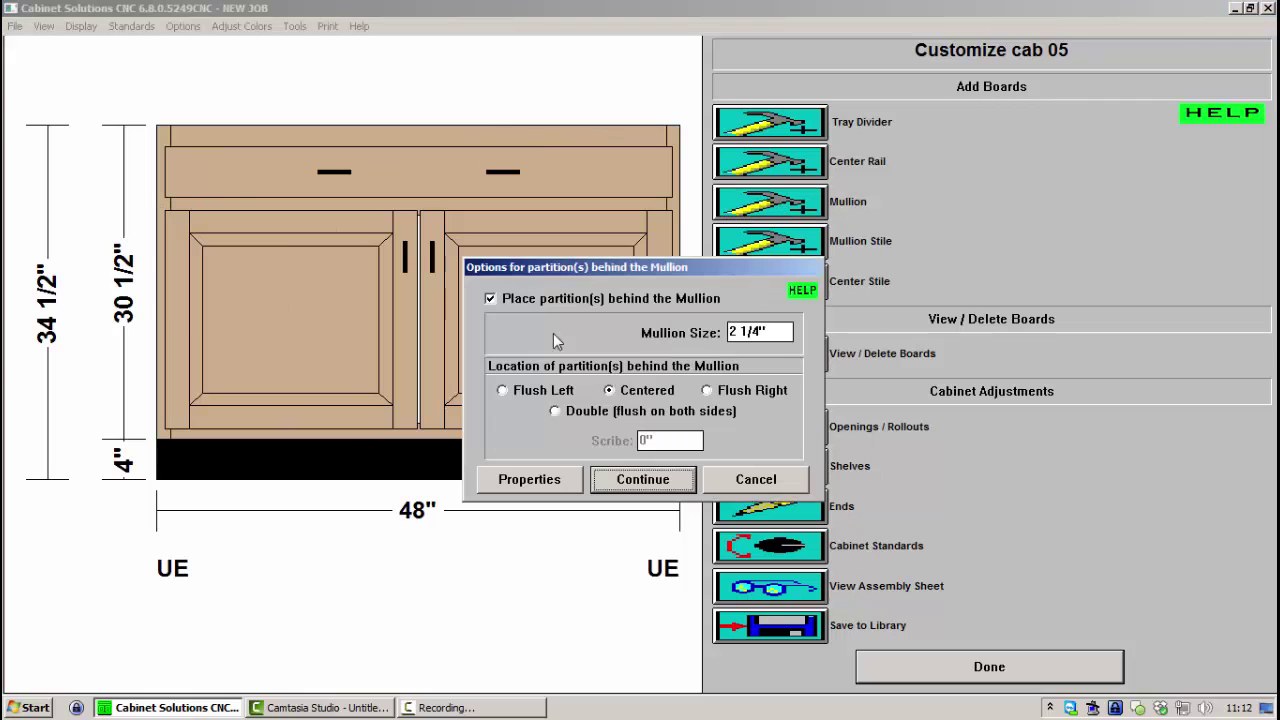
click(550, 479)
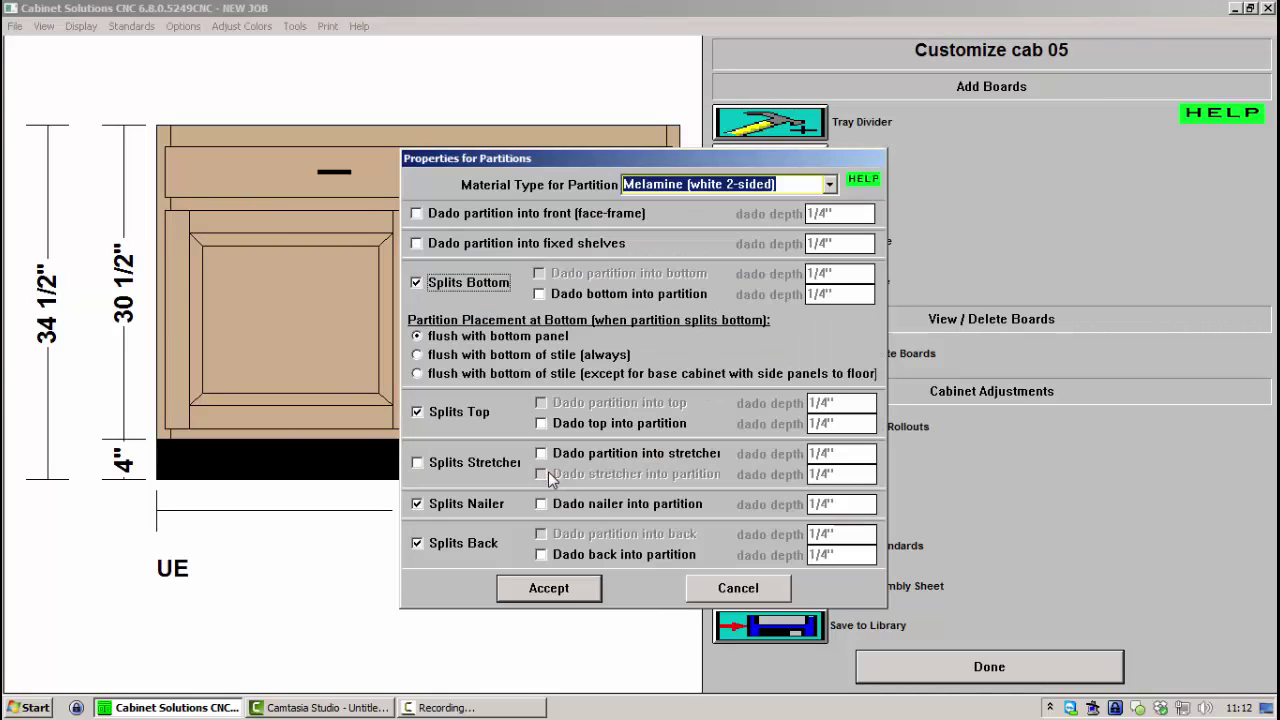
click(472, 284)
click(464, 413)
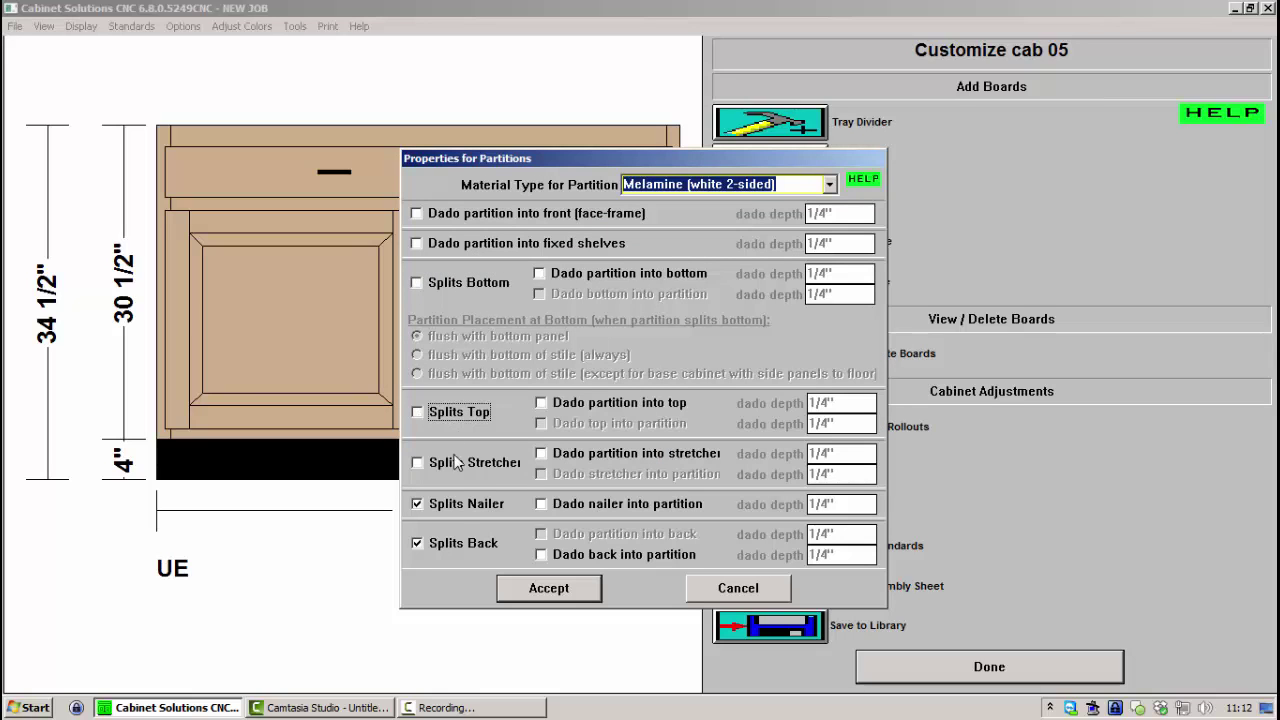
click(455, 508)
click(452, 552)
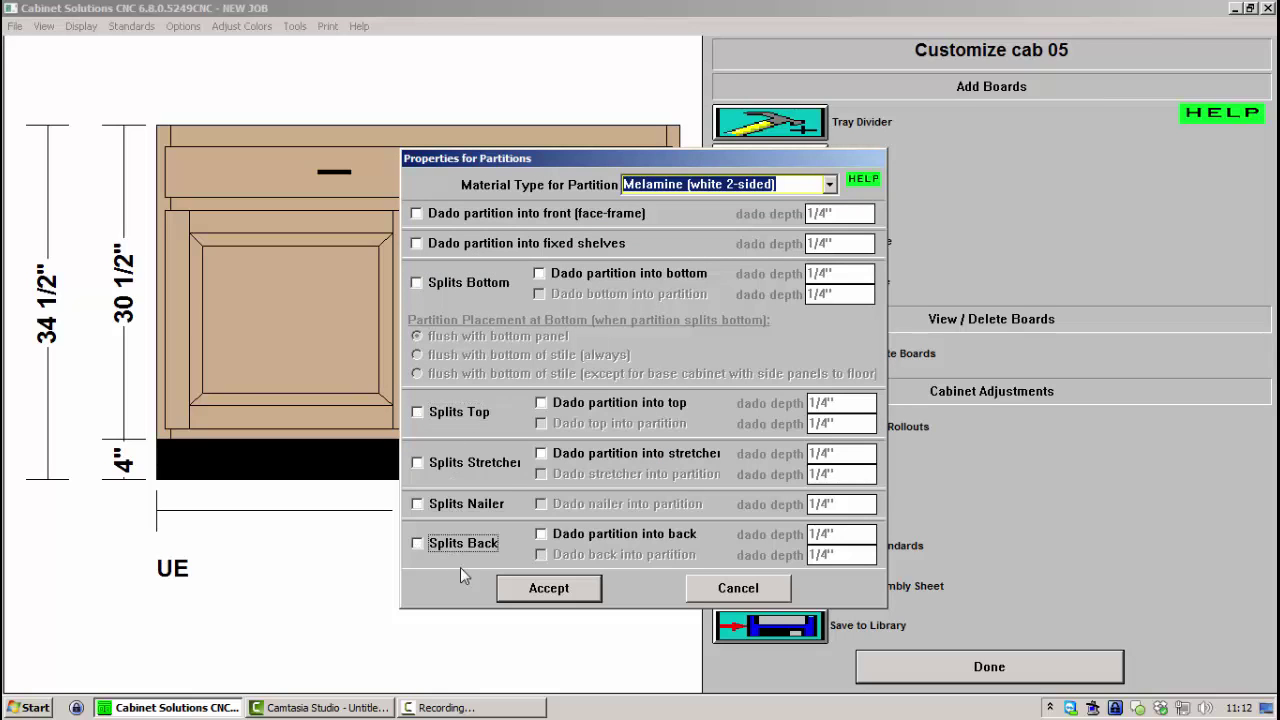
click(522, 592)
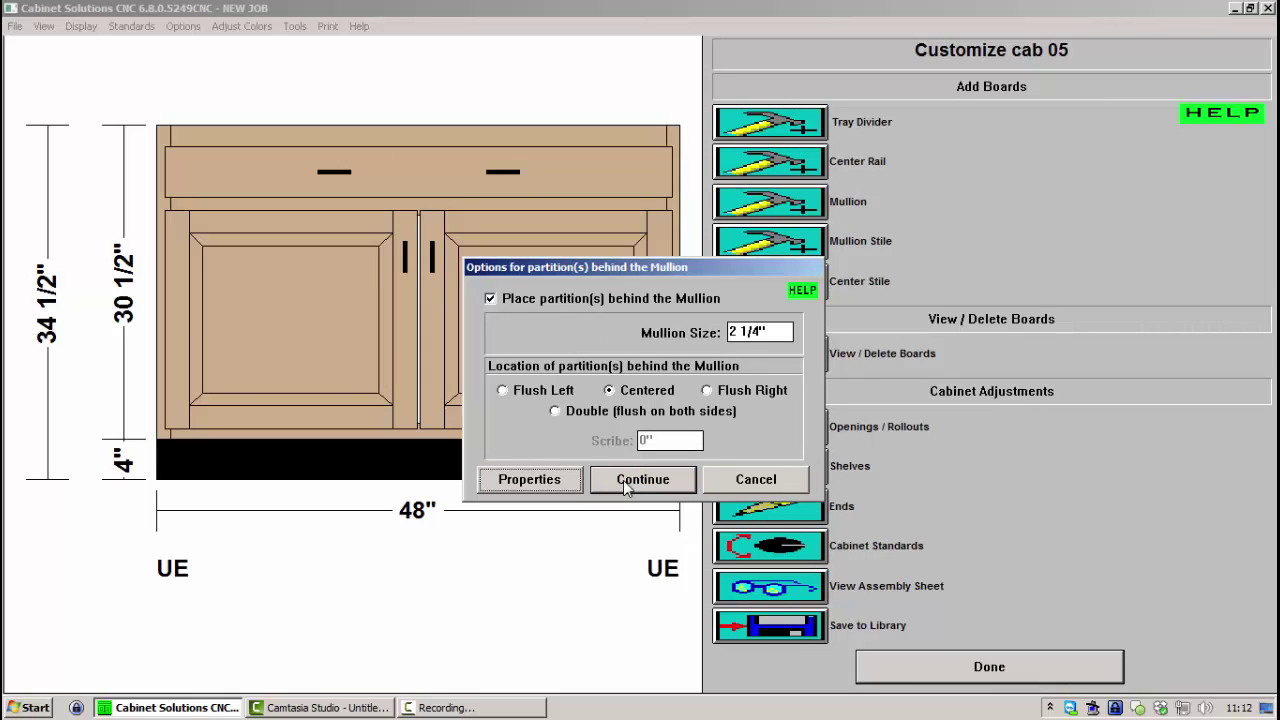
Add centered 2 1/4" mullions with partitions to the drawer opening and the door-pair opening of the 48-inch base cabinet
click(623, 480)
click(903, 475)
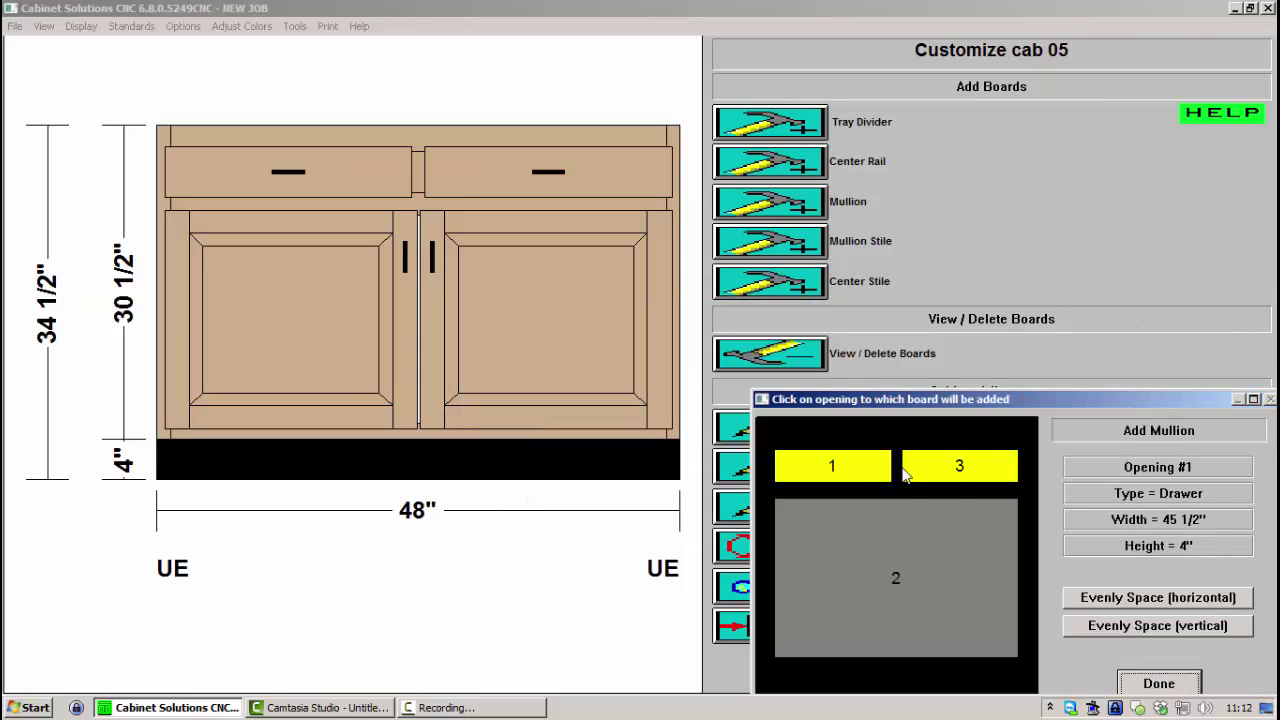
click(892, 571)
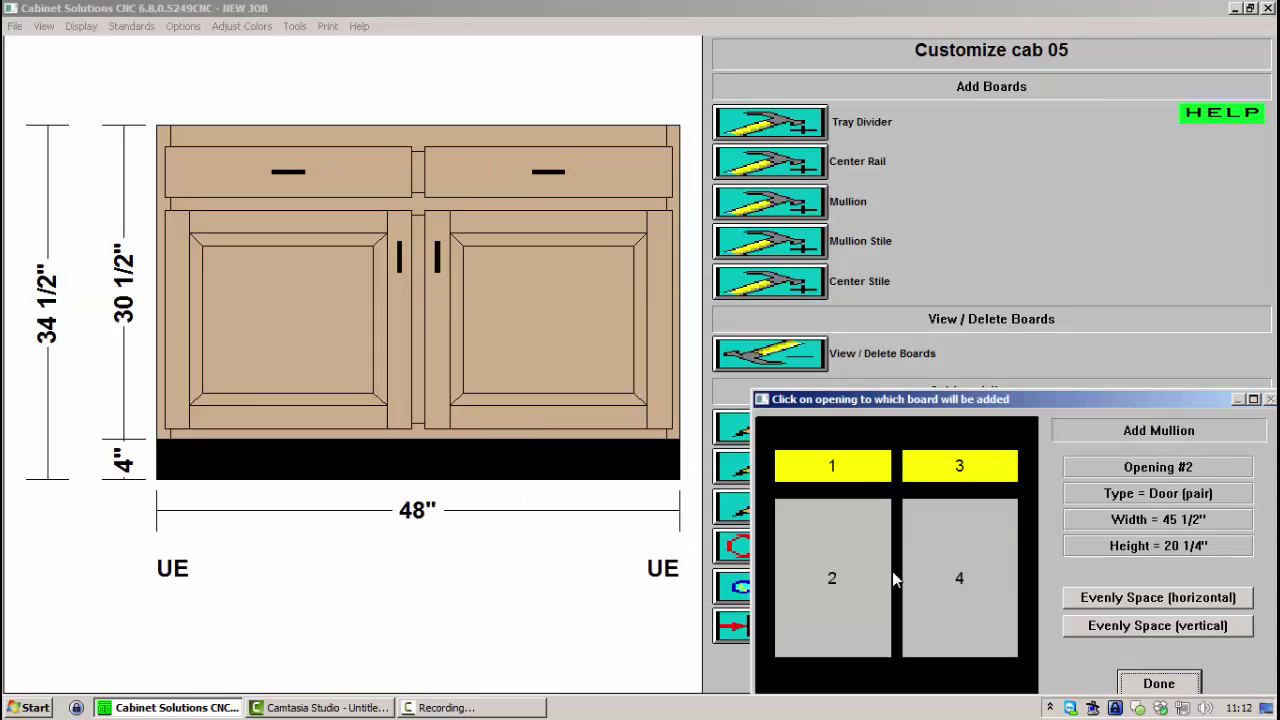
click(1155, 682)
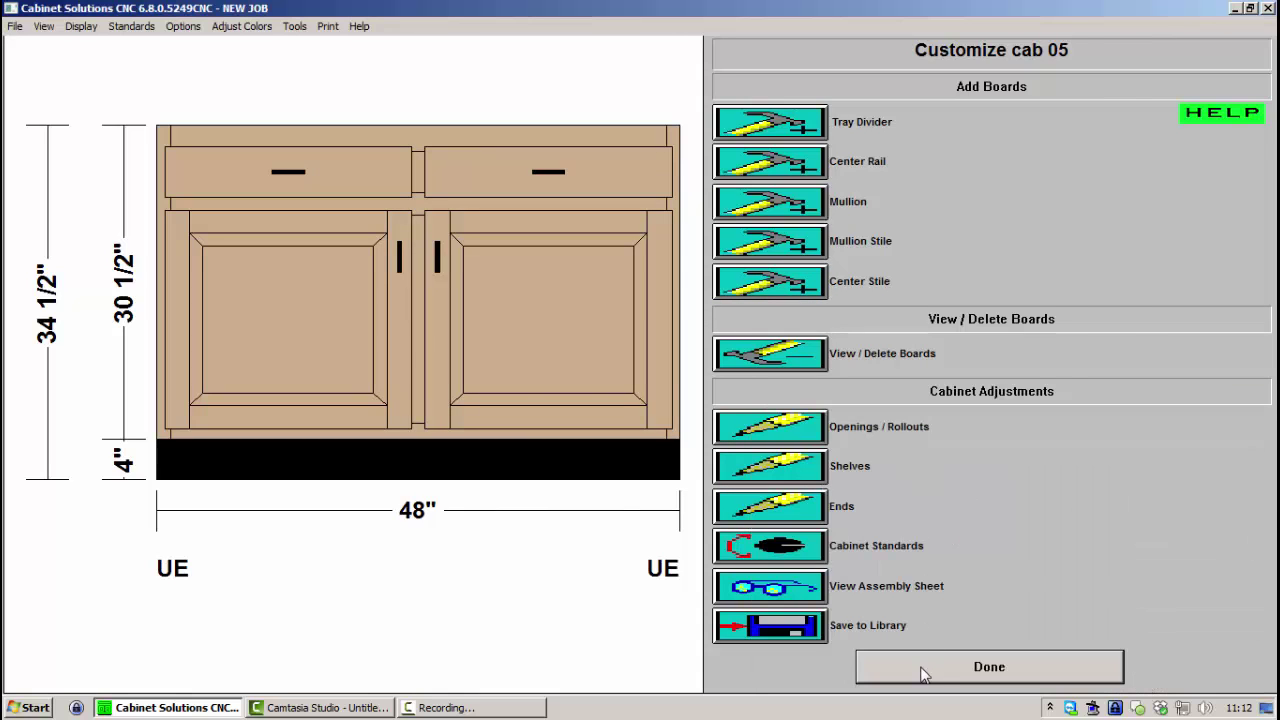
Turn off the door display in wall2's elevation and reopen the 48-inch base cabinet for customizing
click(924, 674)
click(813, 432)
double_click(329, 510)
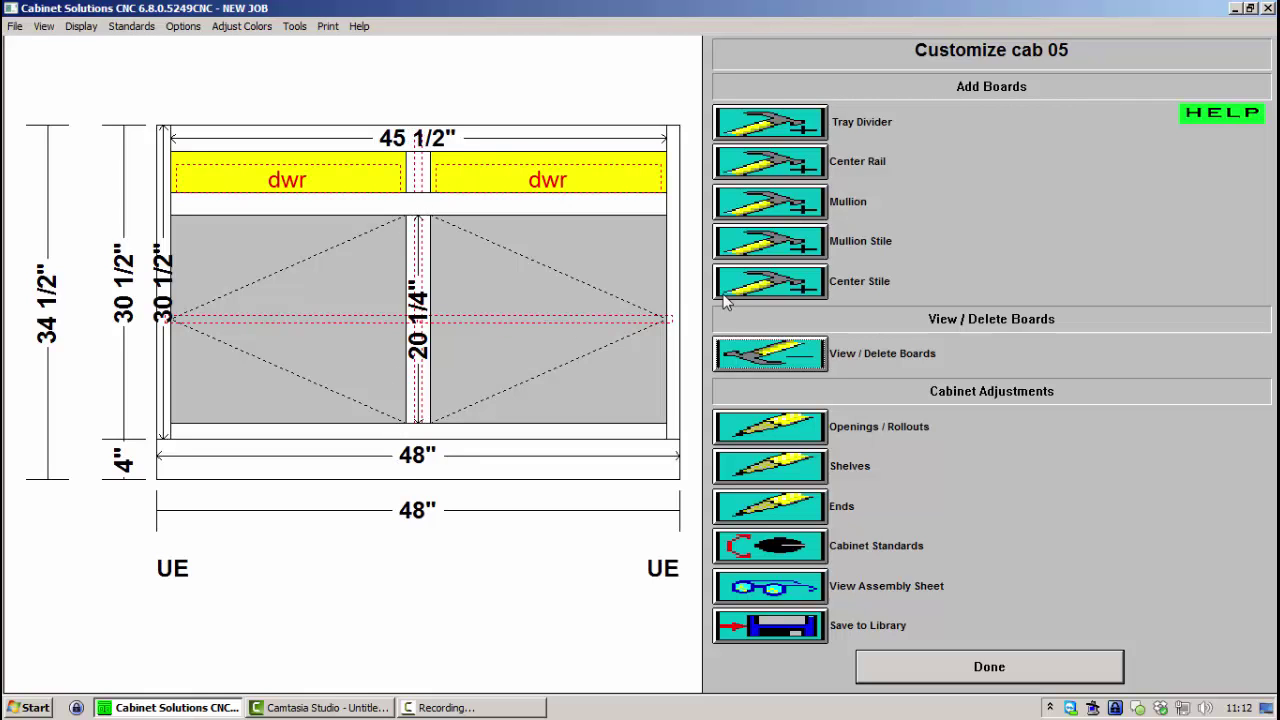
Examine the 48-inch base cabinet's boards in 3D and read through its assembly sheet
click(760, 346)
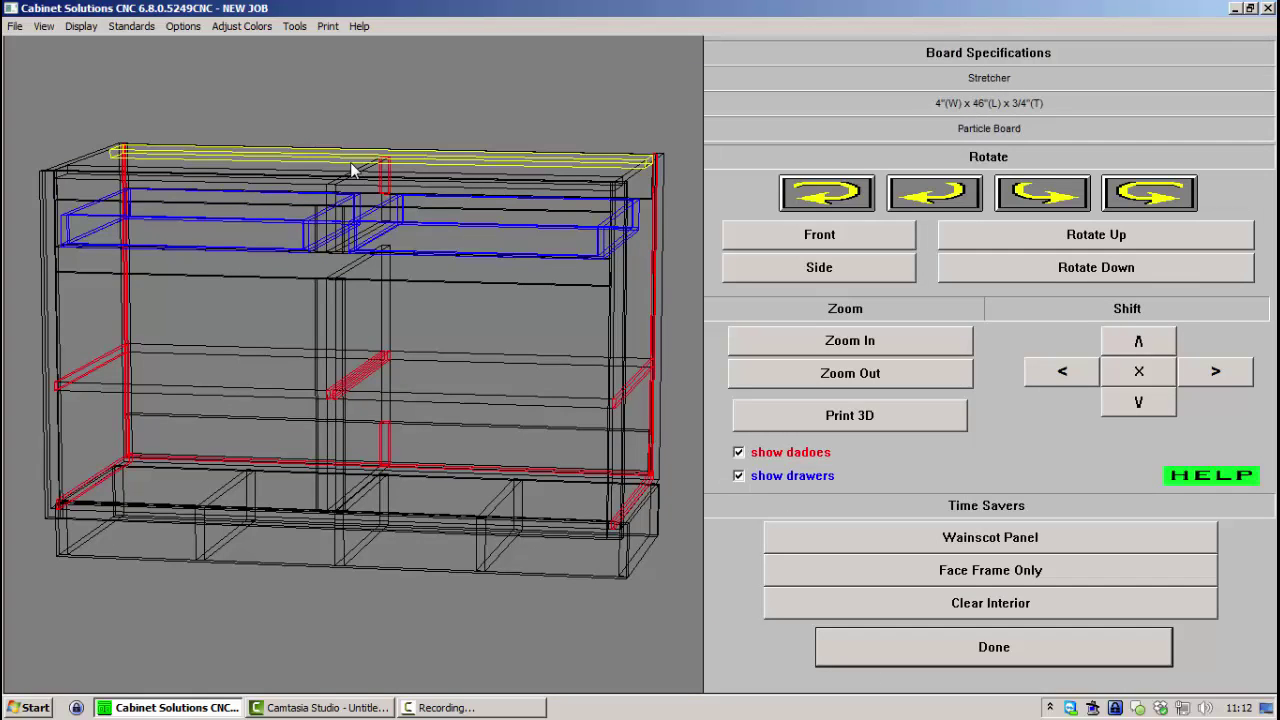
click(341, 271)
click(879, 650)
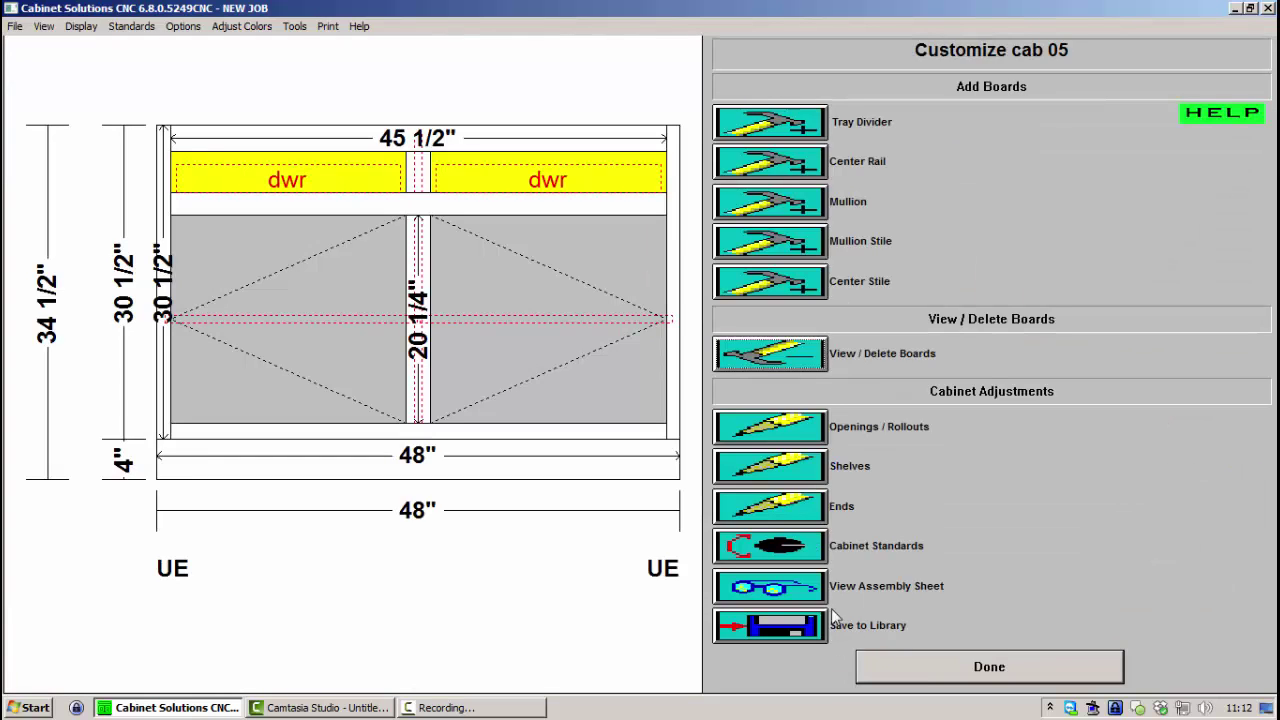
click(797, 586)
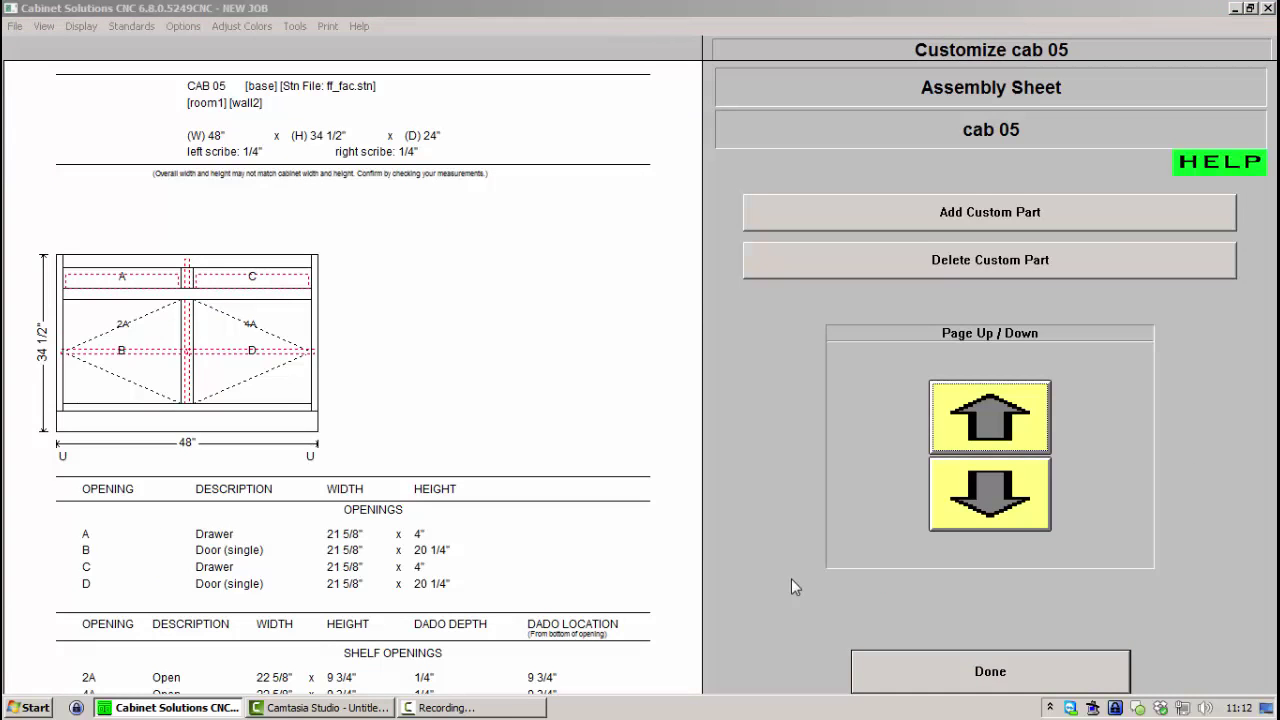
click(983, 505)
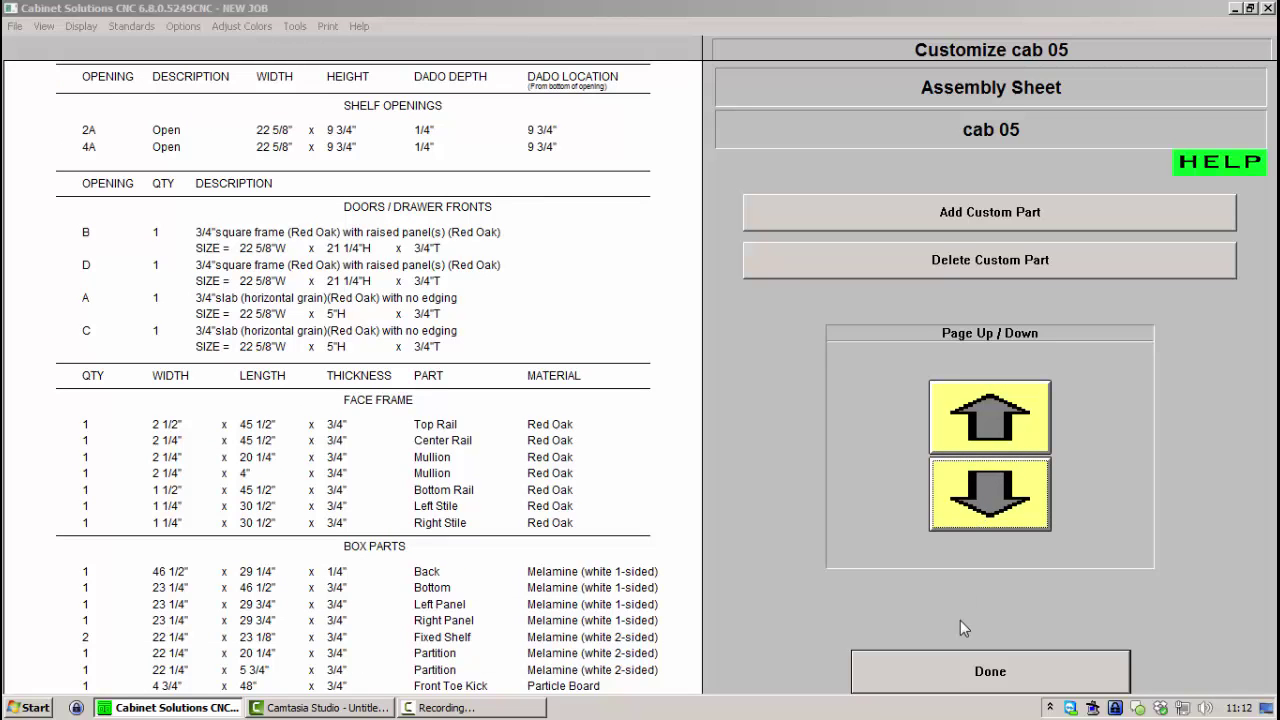
click(961, 668)
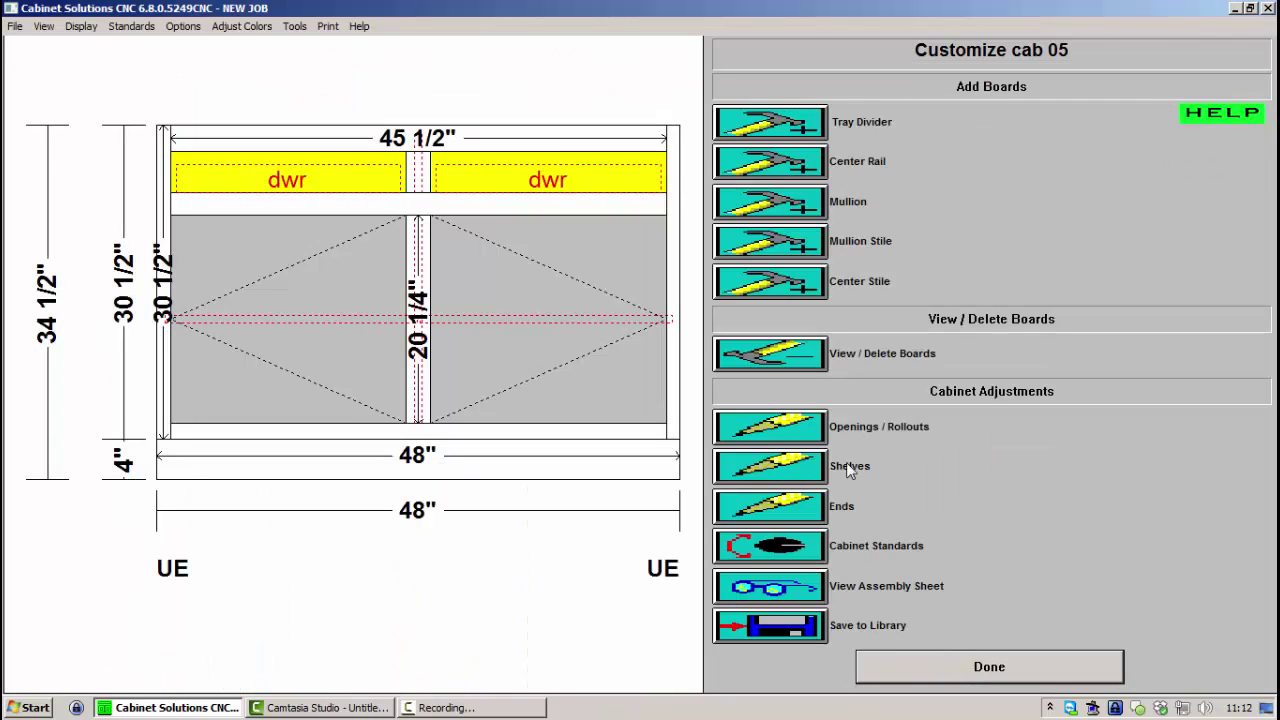
Change opening #4 of the 48-inch base cabinet from a single door to a drawer
click(810, 428)
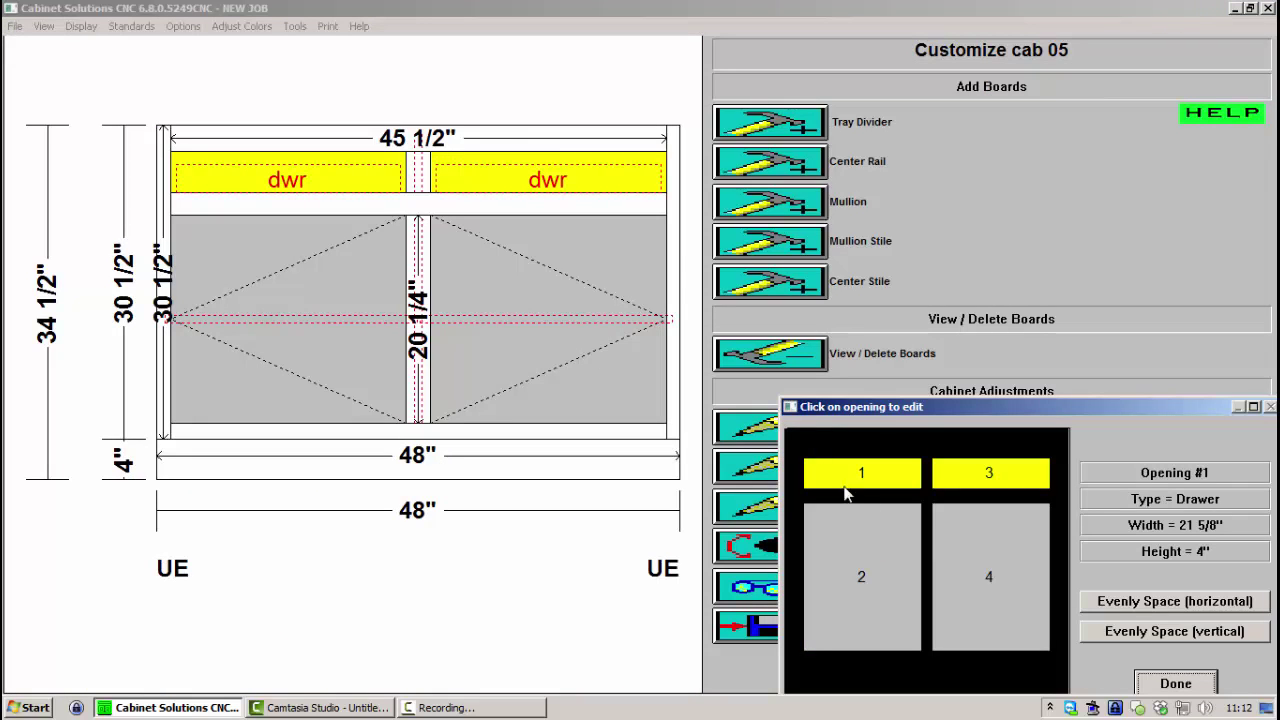
click(1012, 588)
click(1012, 585)
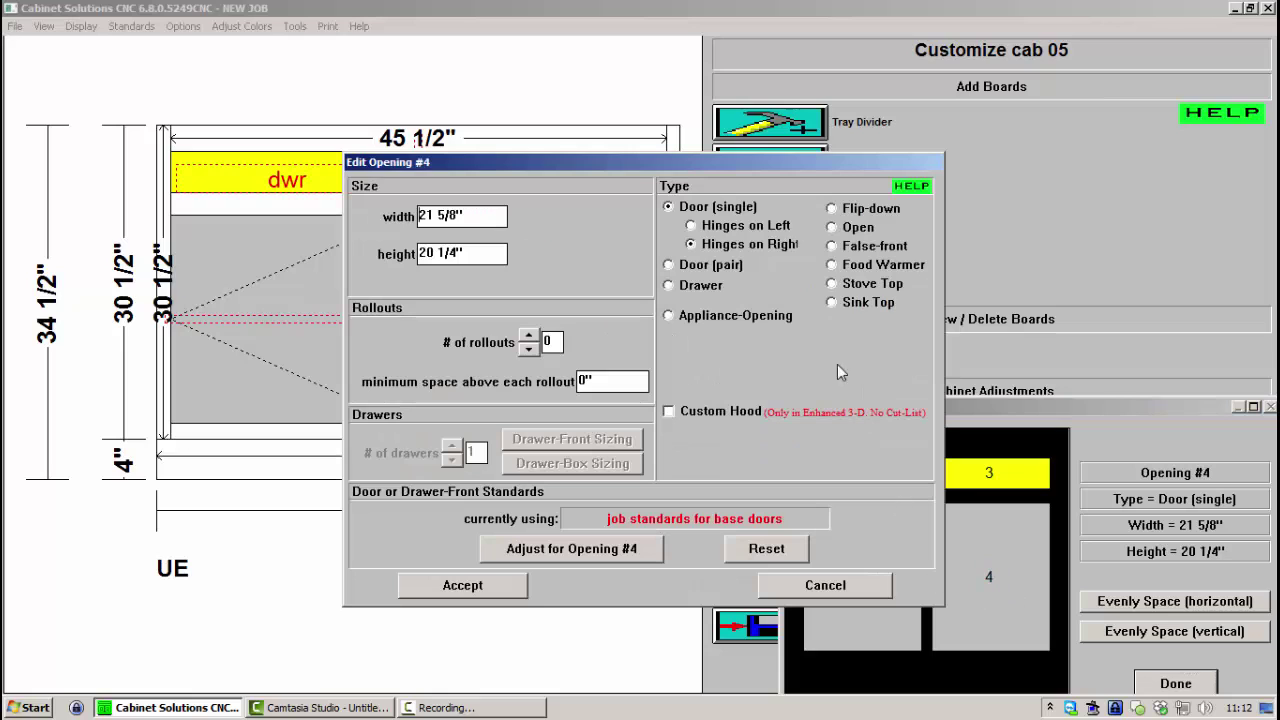
click(709, 287)
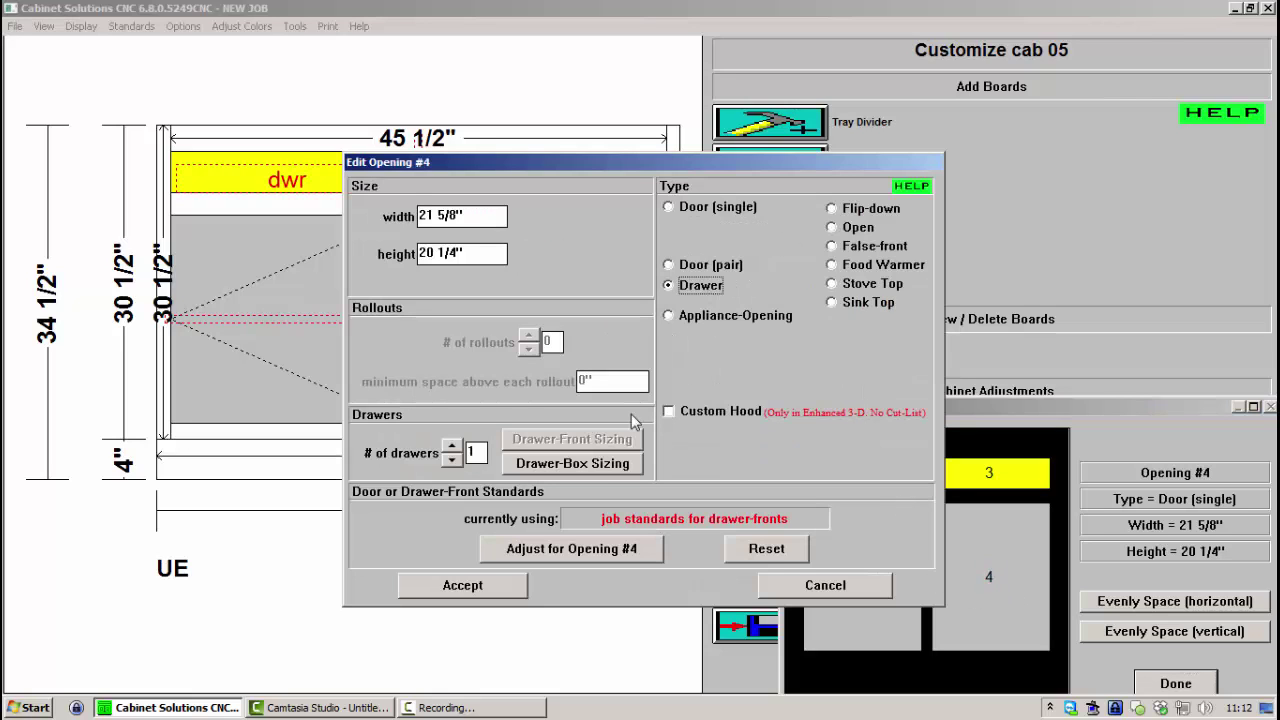
click(500, 588)
click(1167, 682)
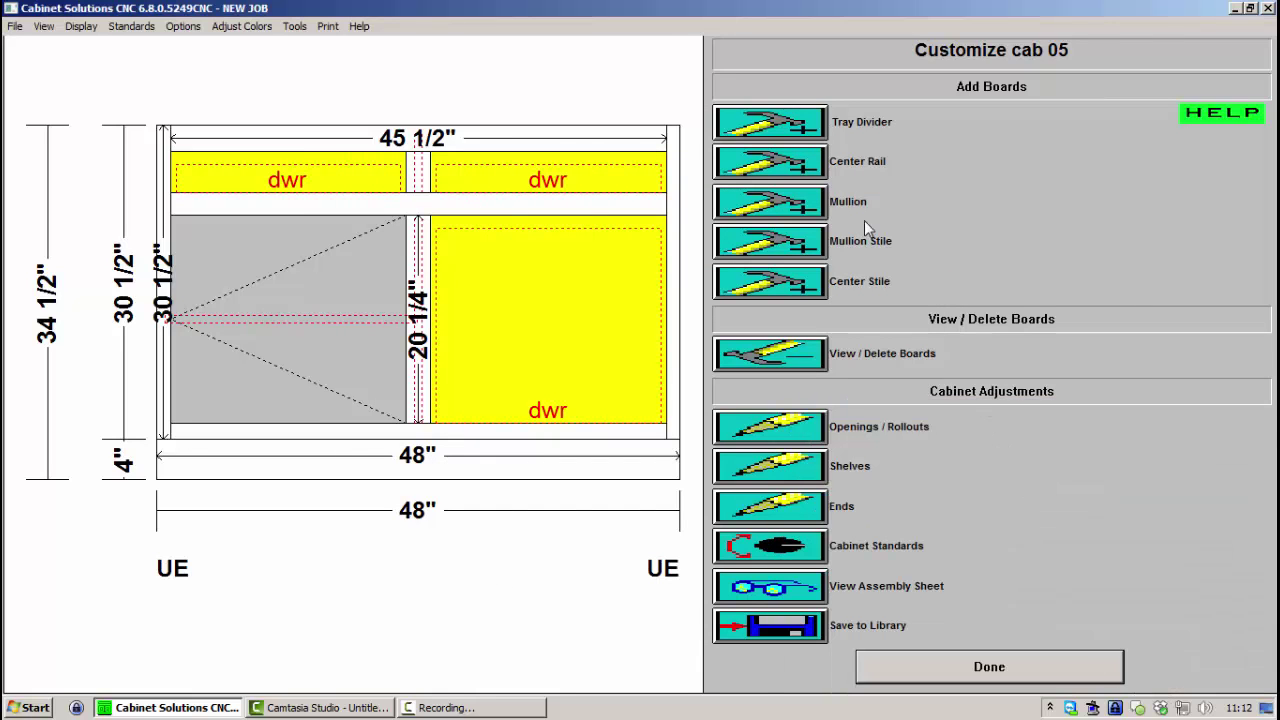
Split drawer opening #4 into three drawers with 2 1/4" center rails and finish customizing the base cabinet
click(797, 172)
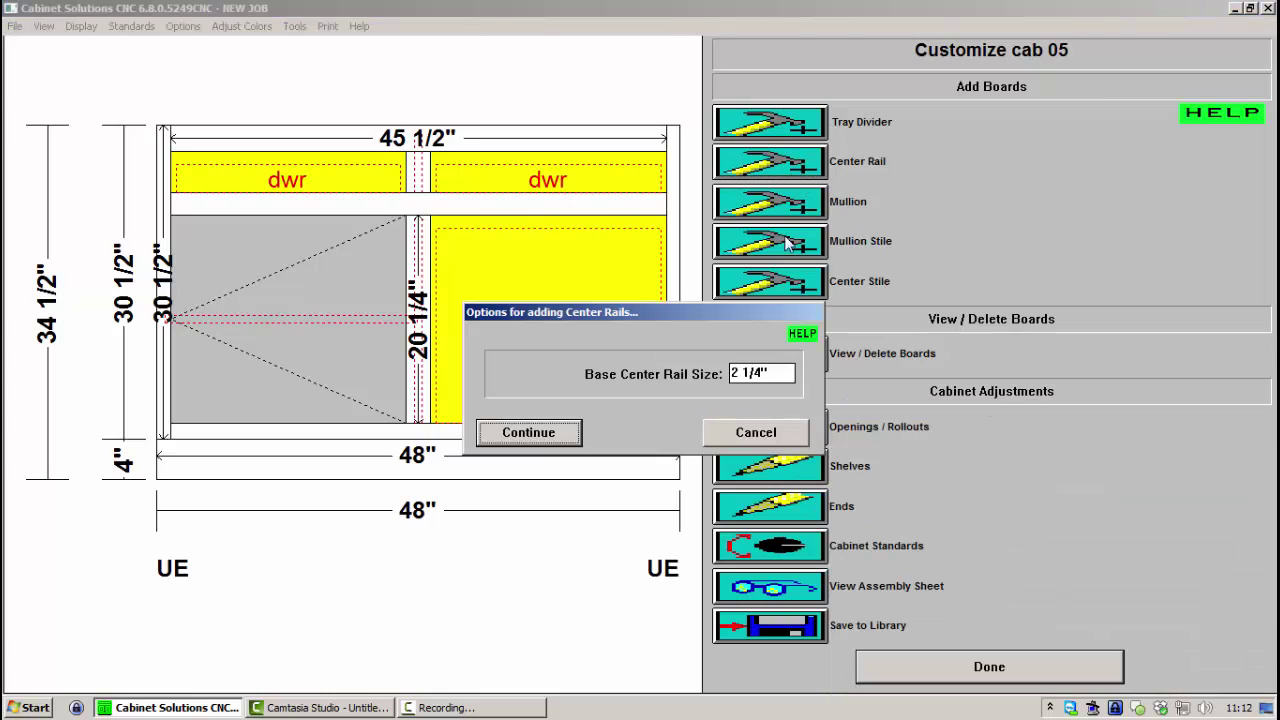
click(529, 432)
click(971, 606)
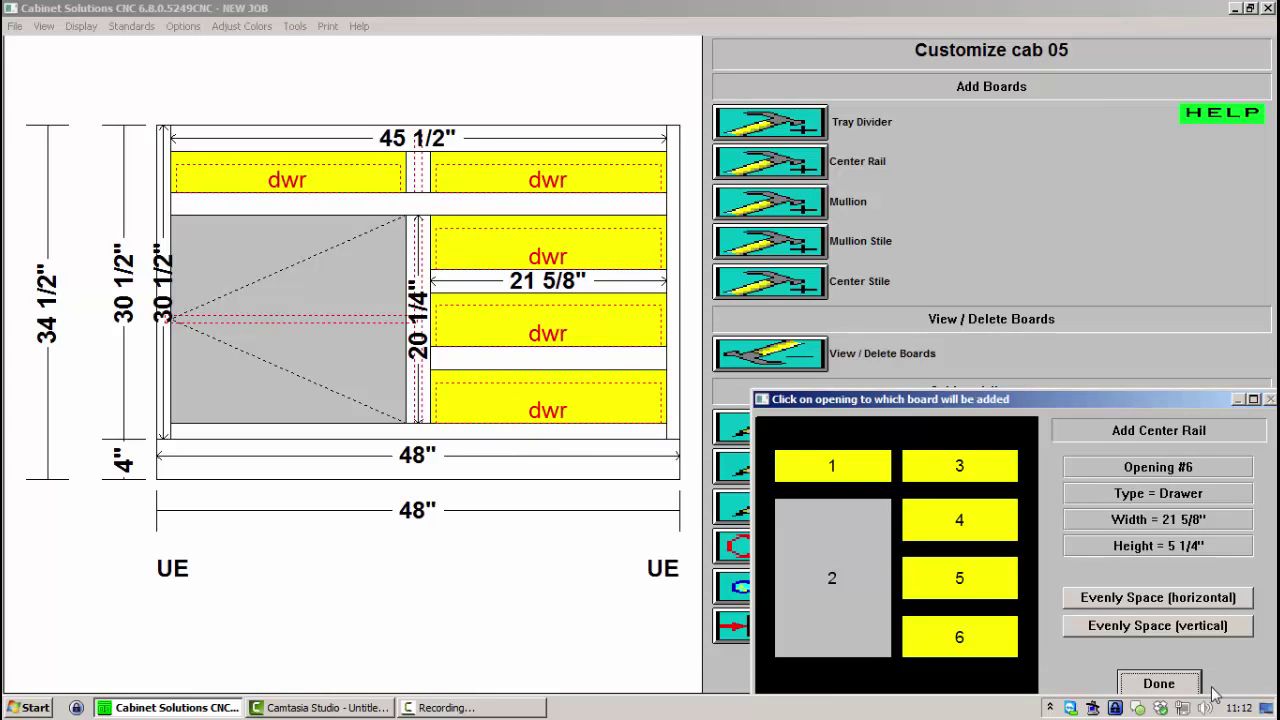
click(1171, 686)
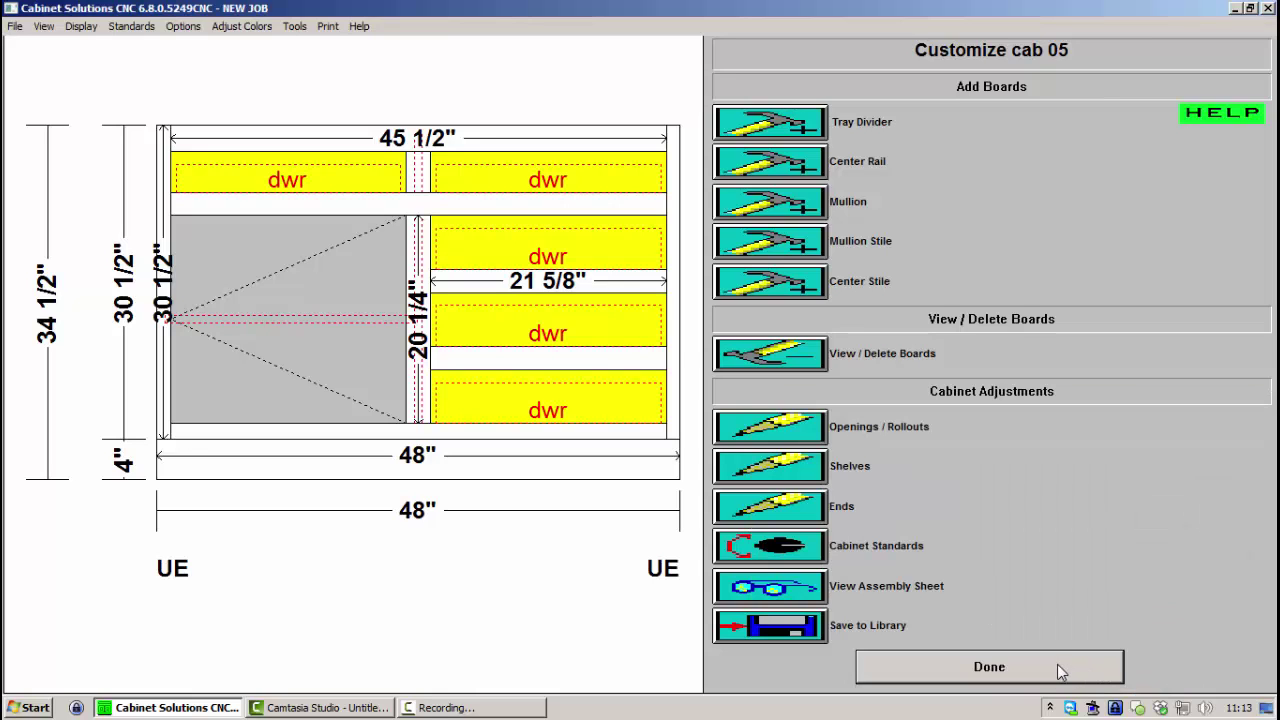
click(928, 678)
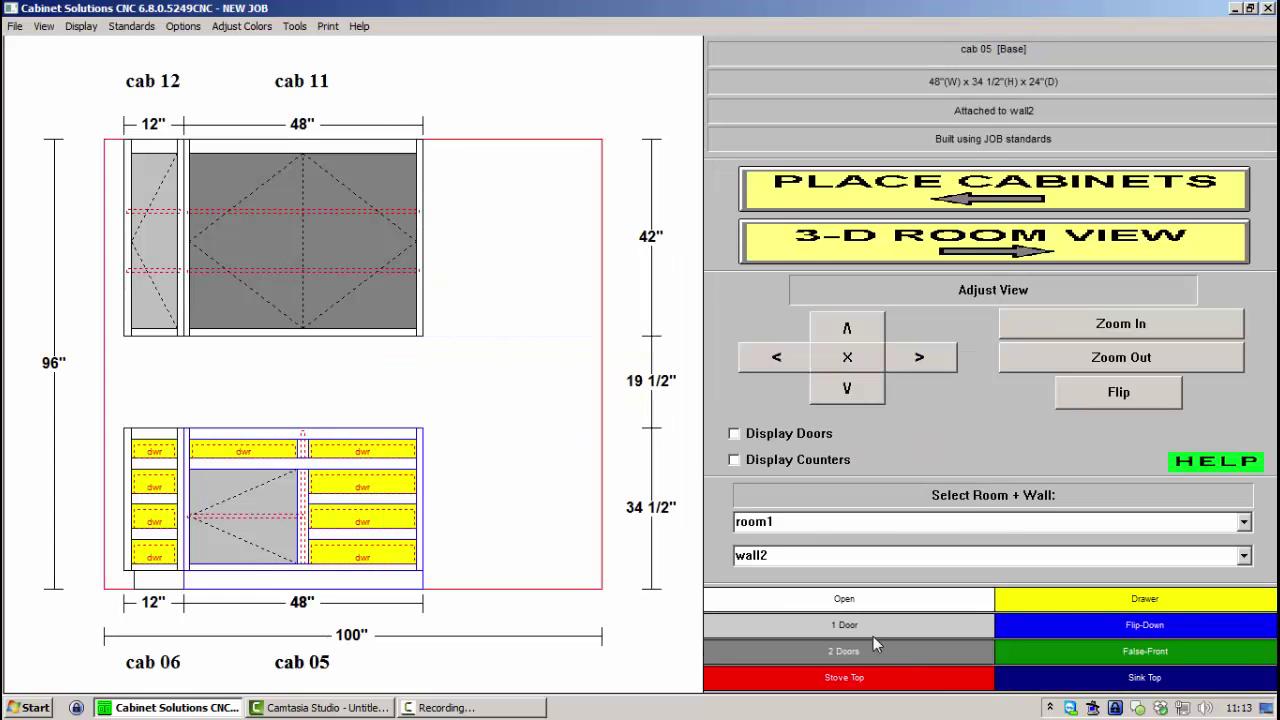
Start a mullion stile in wall2's 48-inch upper cabinet and turn on Splits Bottom, Splits Nailer and Splits Back for its partition
double_click(307, 230)
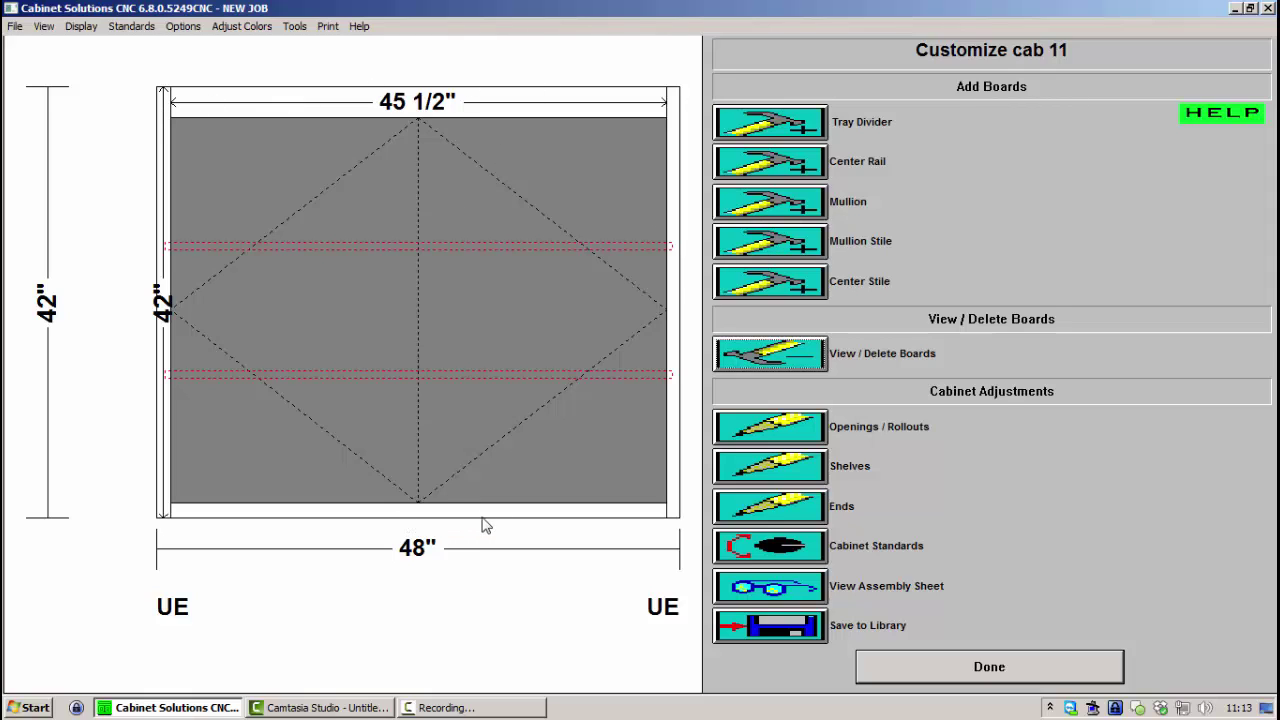
click(777, 241)
click(548, 478)
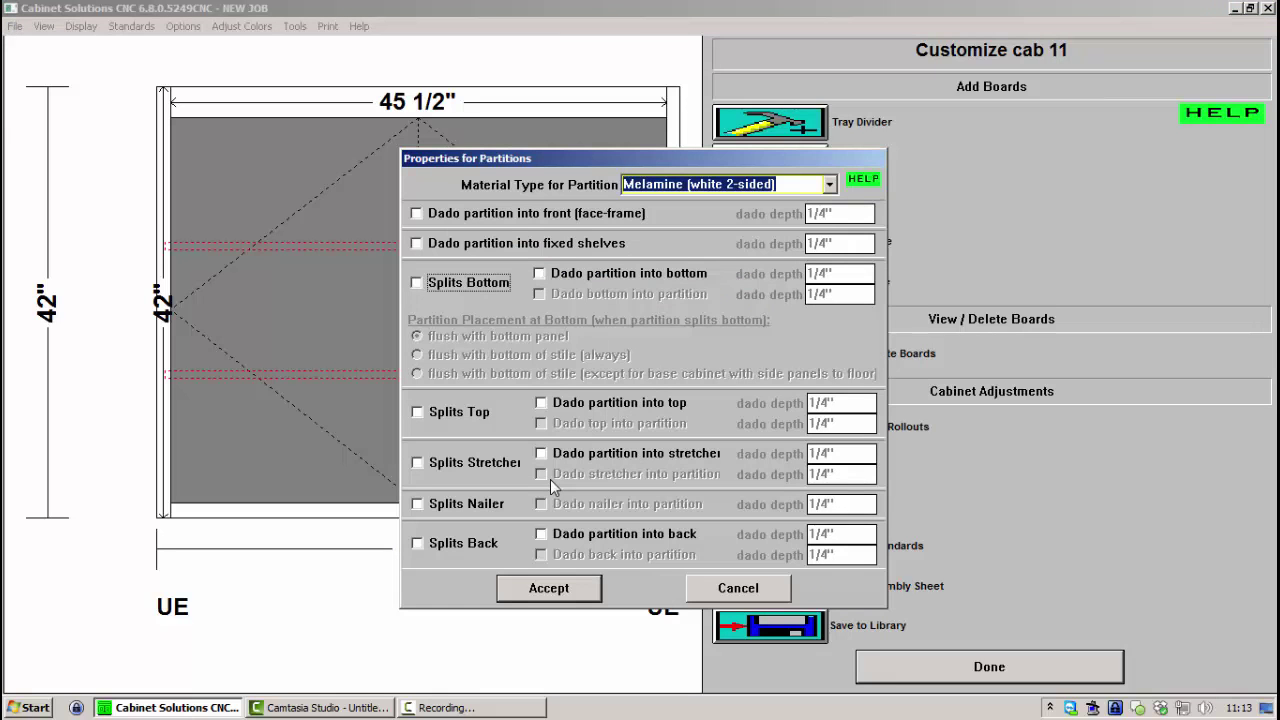
click(460, 284)
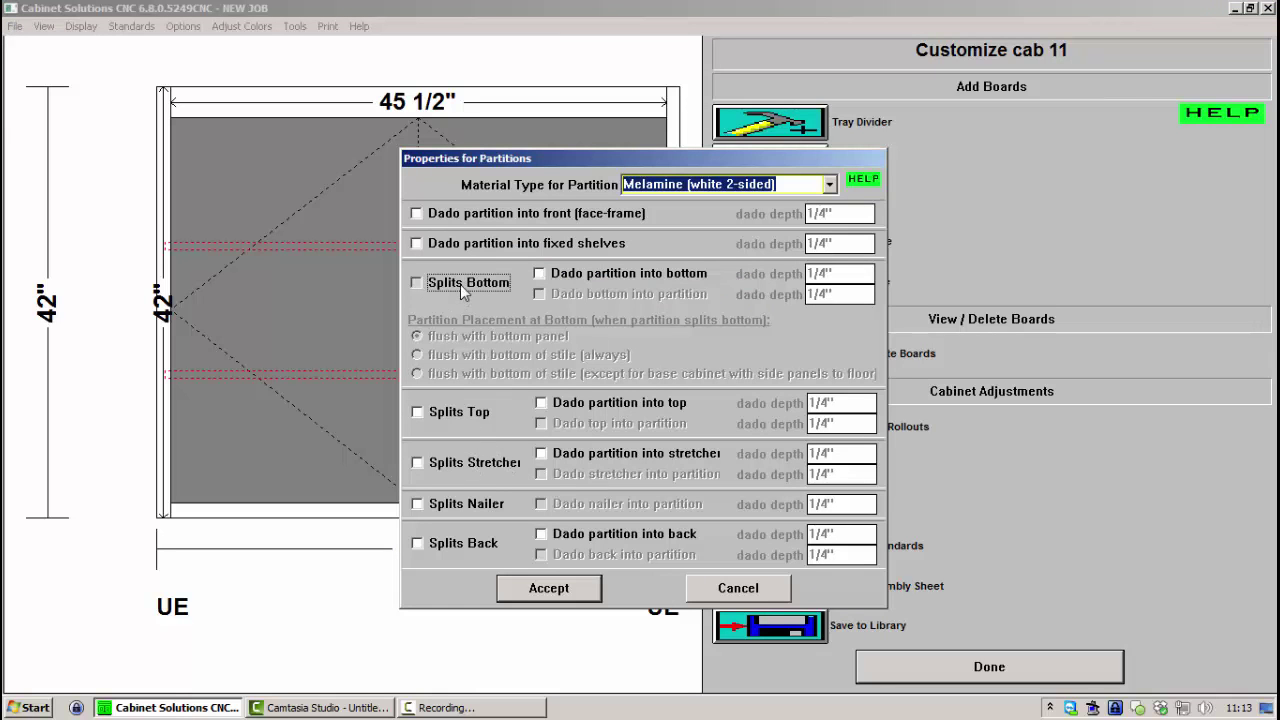
click(460, 462)
click(458, 506)
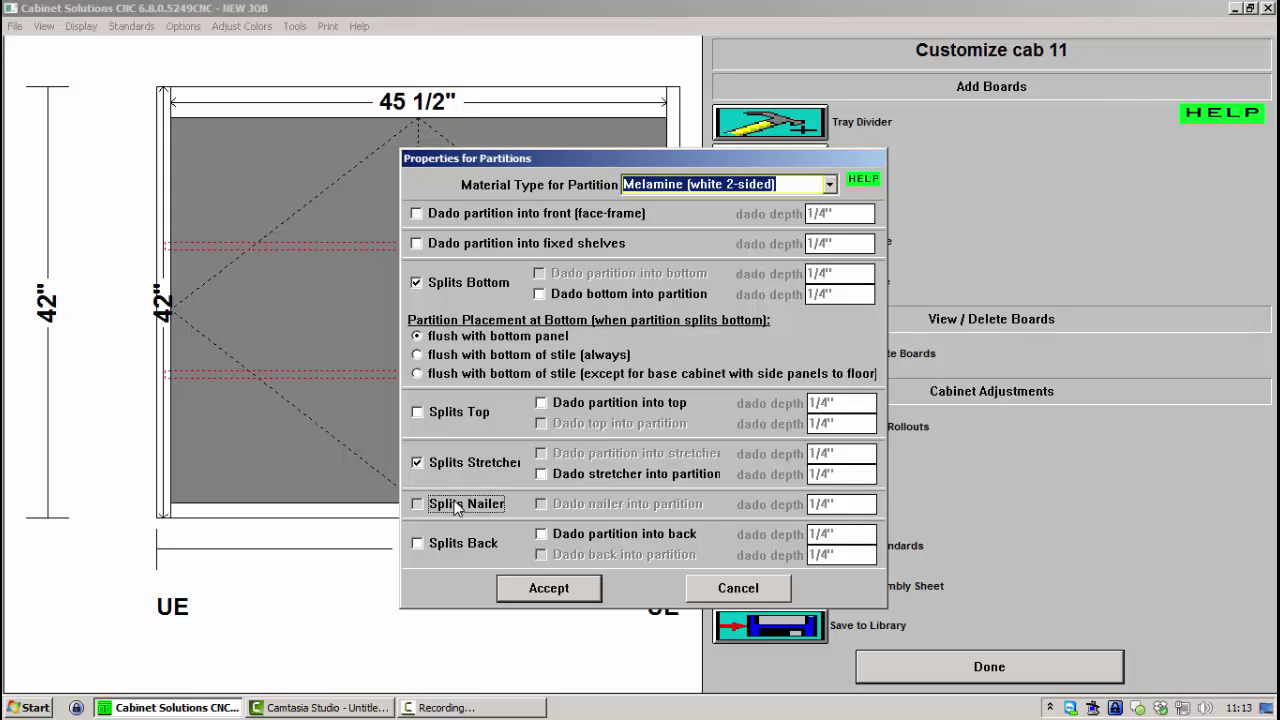
click(460, 542)
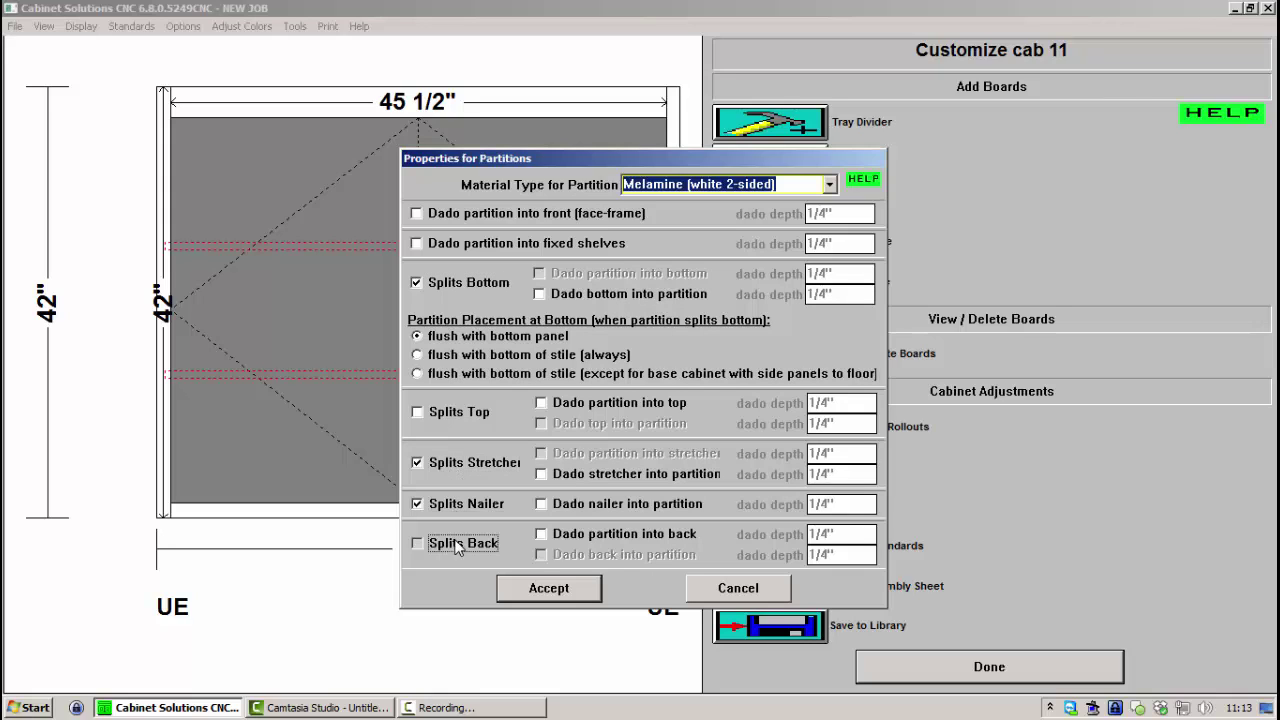
click(447, 463)
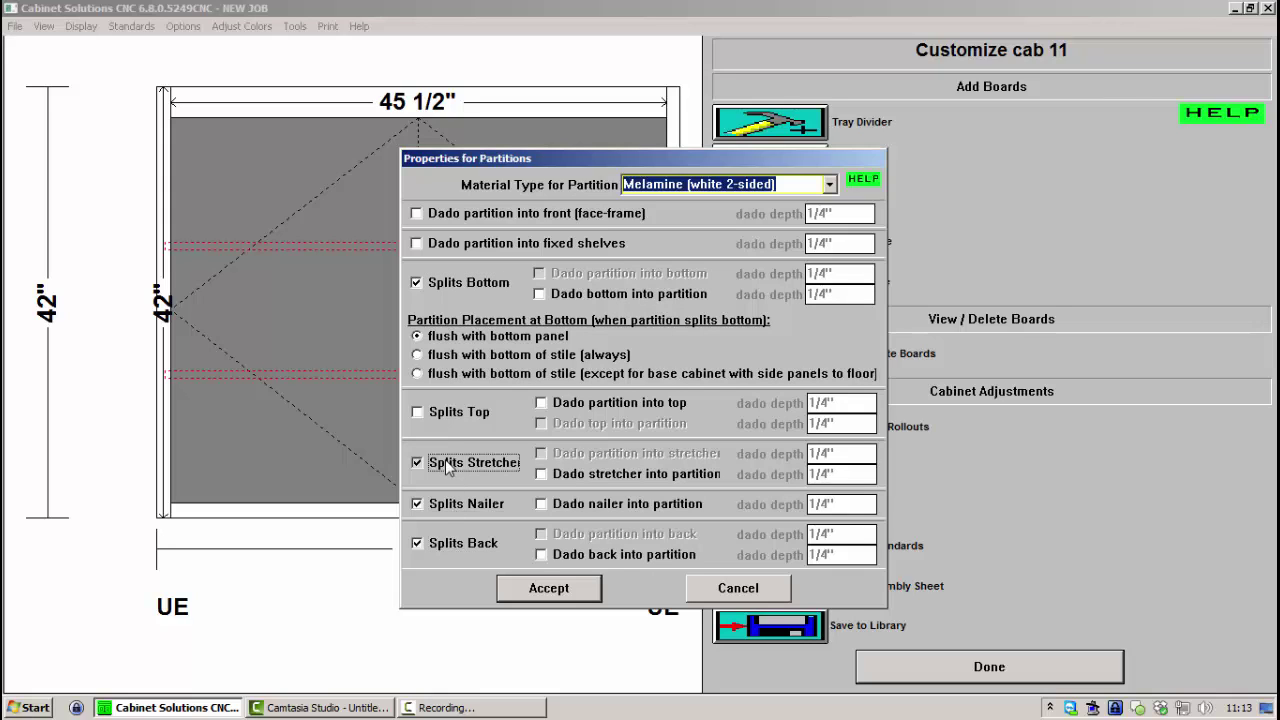
click(525, 587)
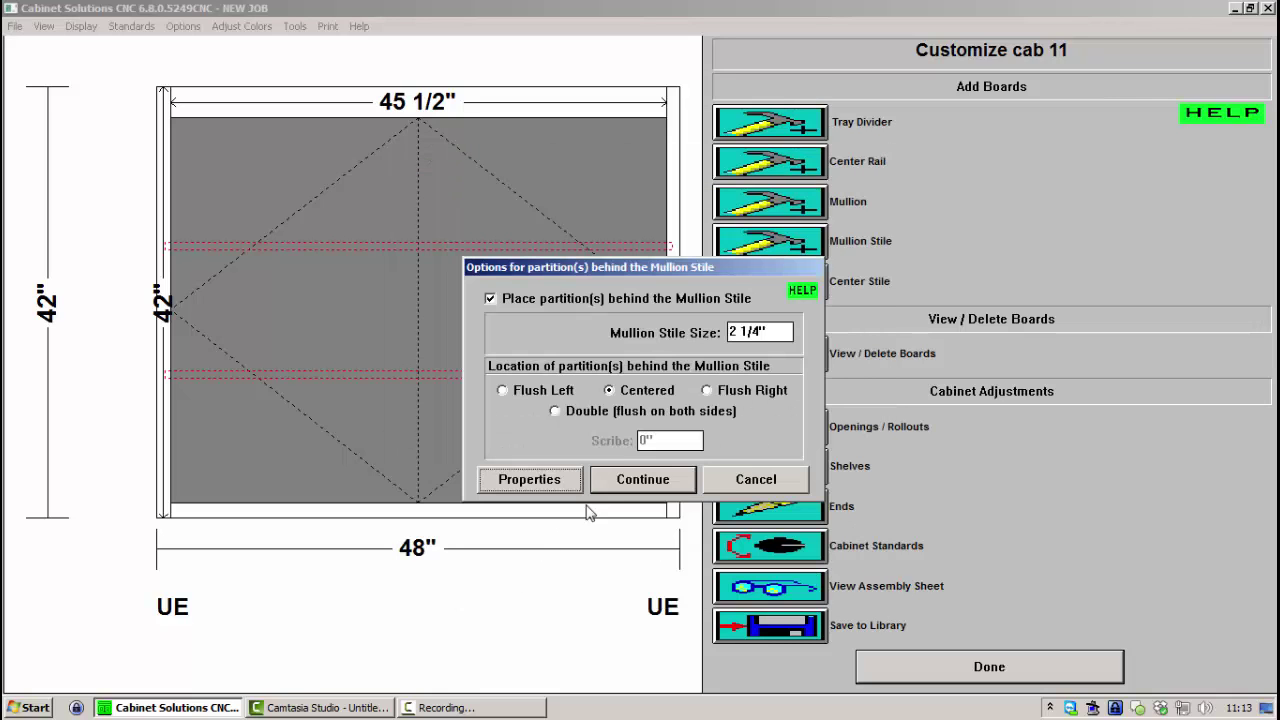
Place the 2 1/4" mullion stile with a centered partition in opening #1 of the 48-inch upper cabinet
click(622, 481)
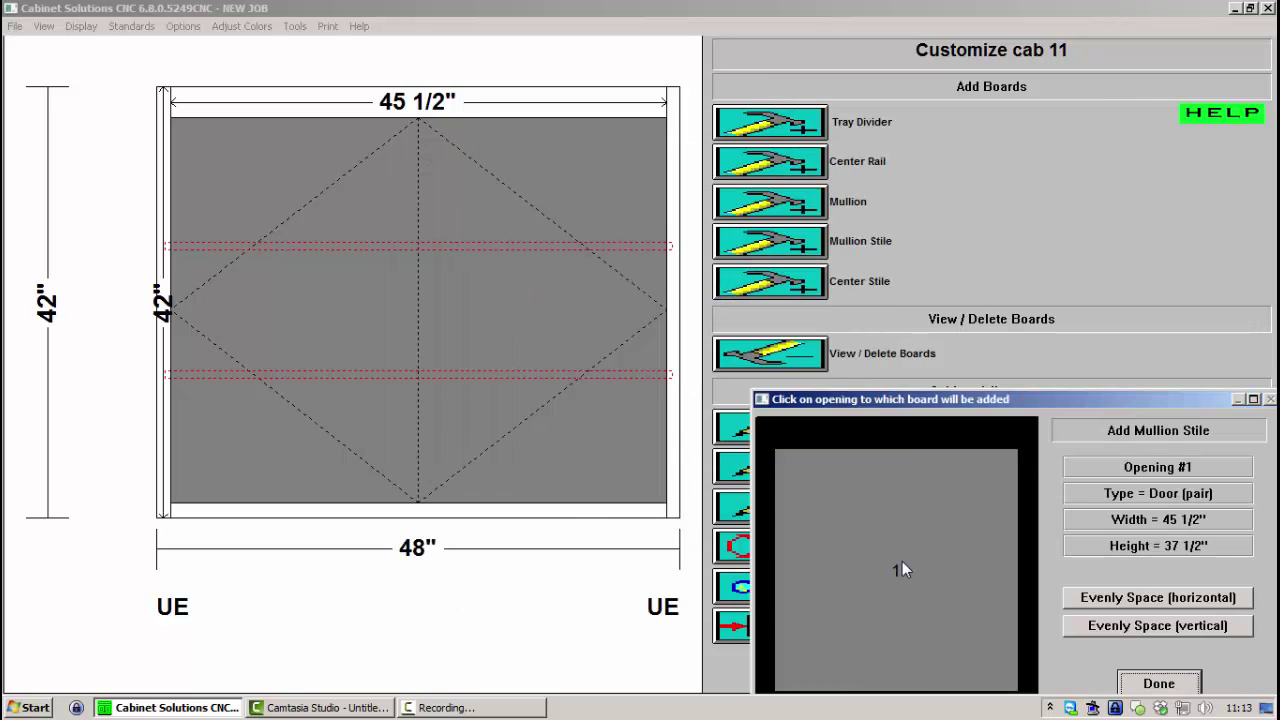
click(902, 563)
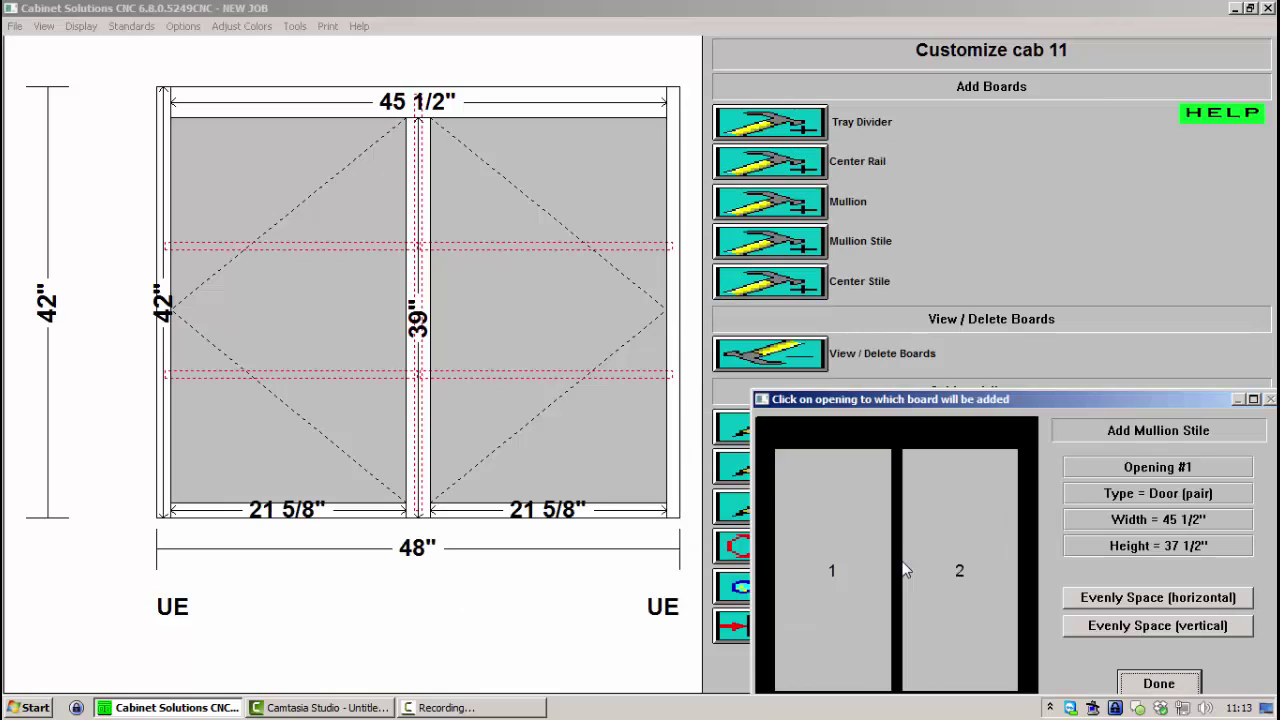
click(1152, 682)
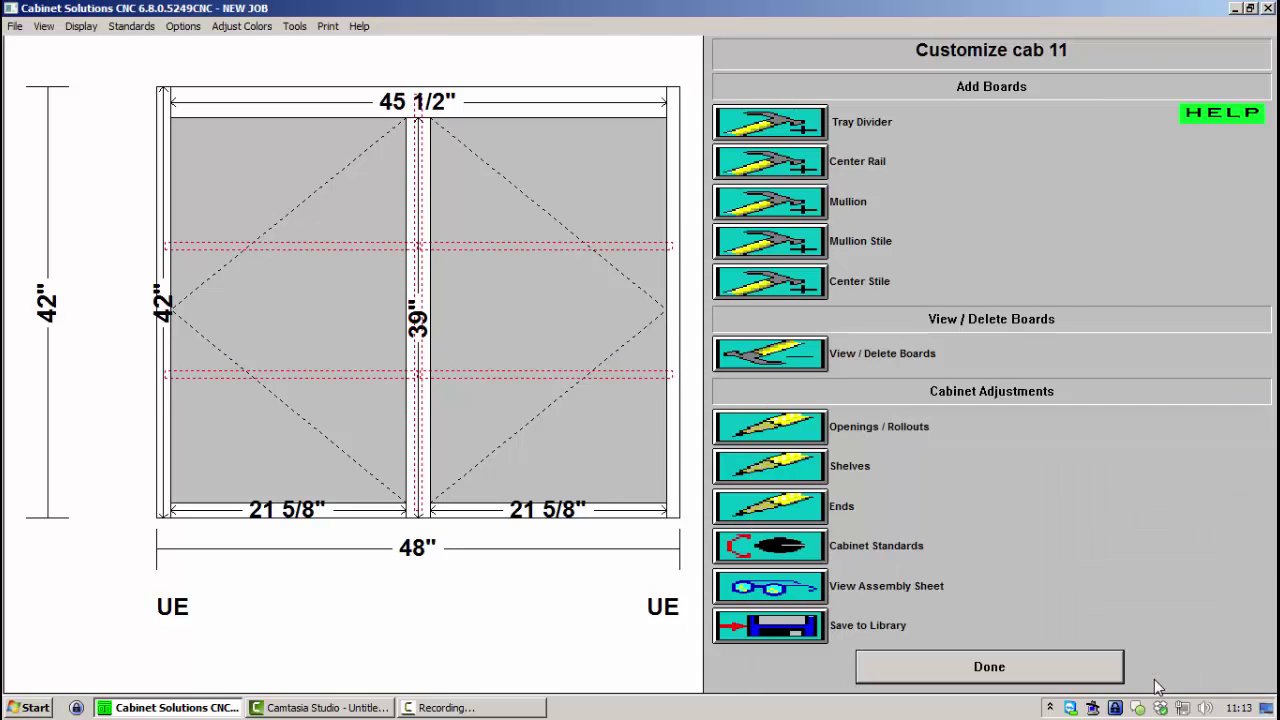
Raise the bottom rail of opening #2 in the 48-inch upper cabinet to 10" above the cabinet's bottom
click(779, 423)
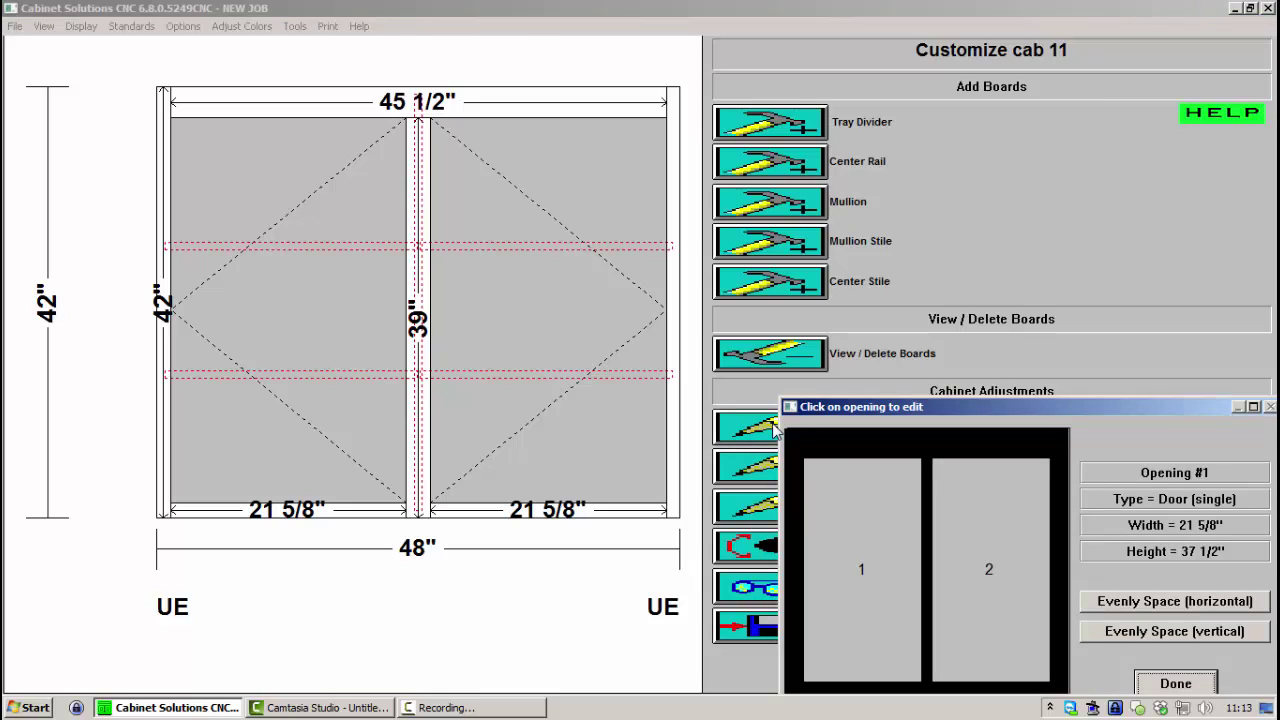
click(986, 570)
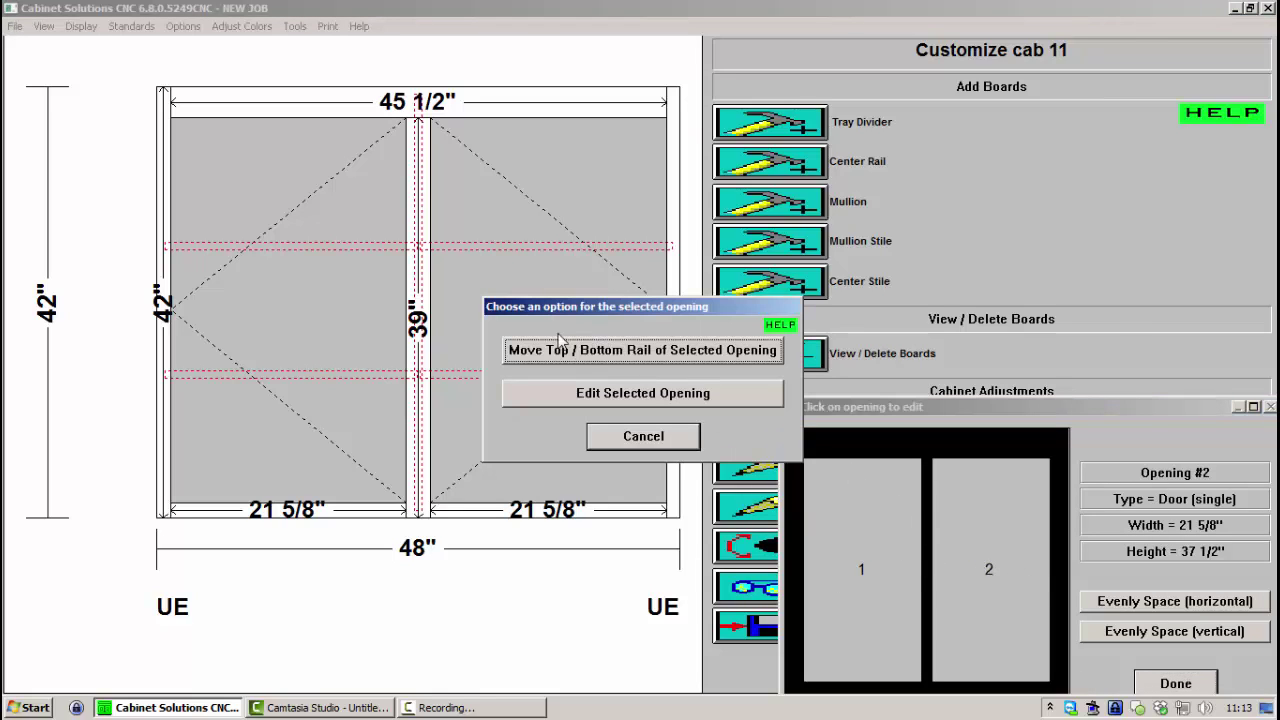
click(625, 354)
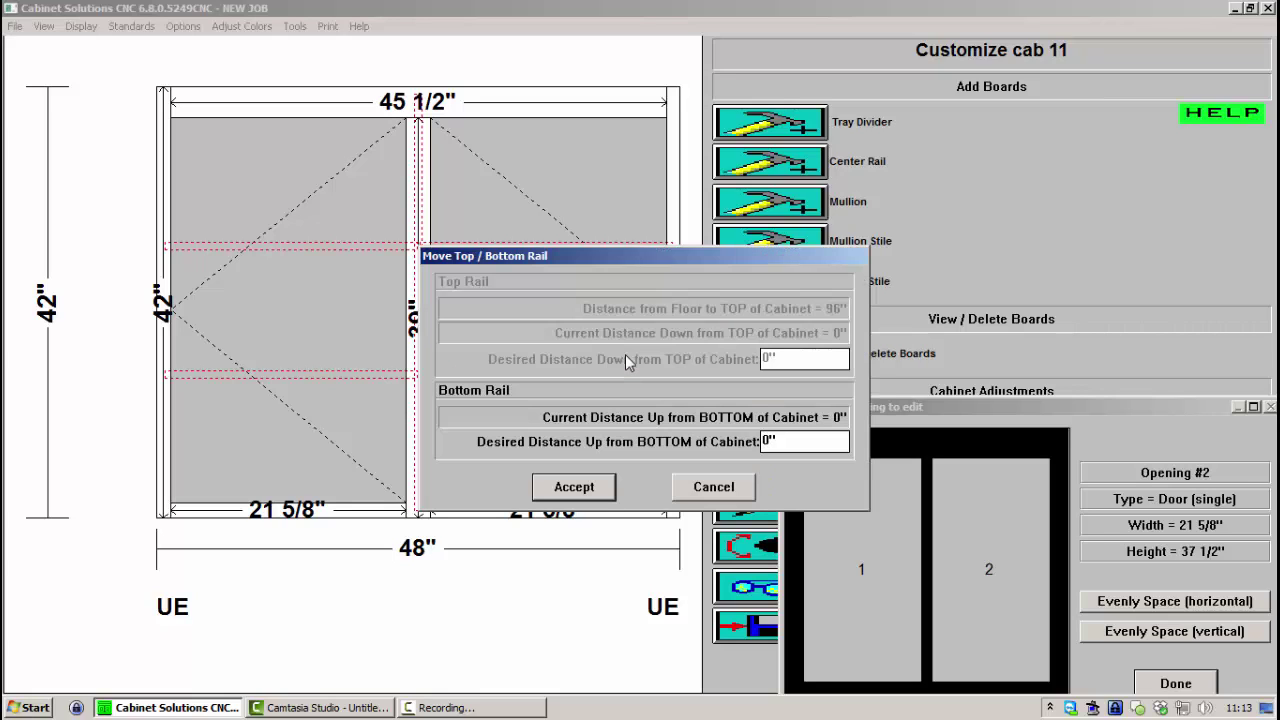
click(802, 436)
text(10)
click(558, 494)
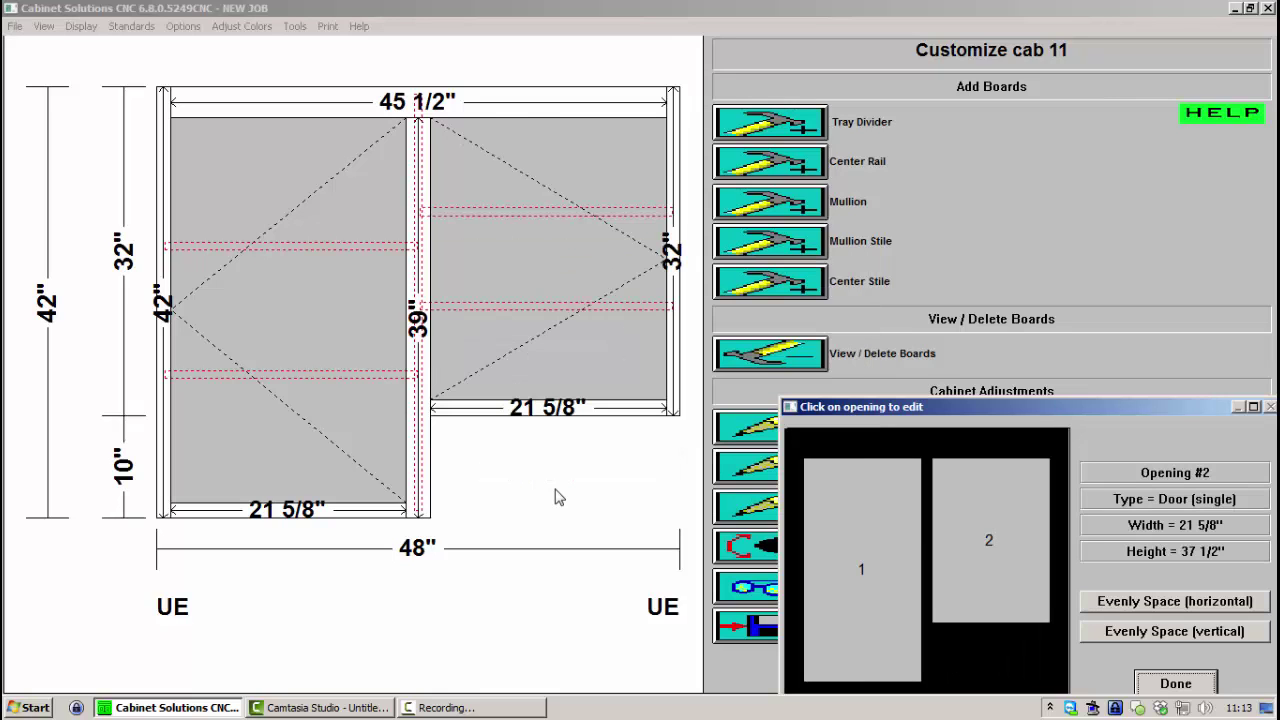
click(1170, 684)
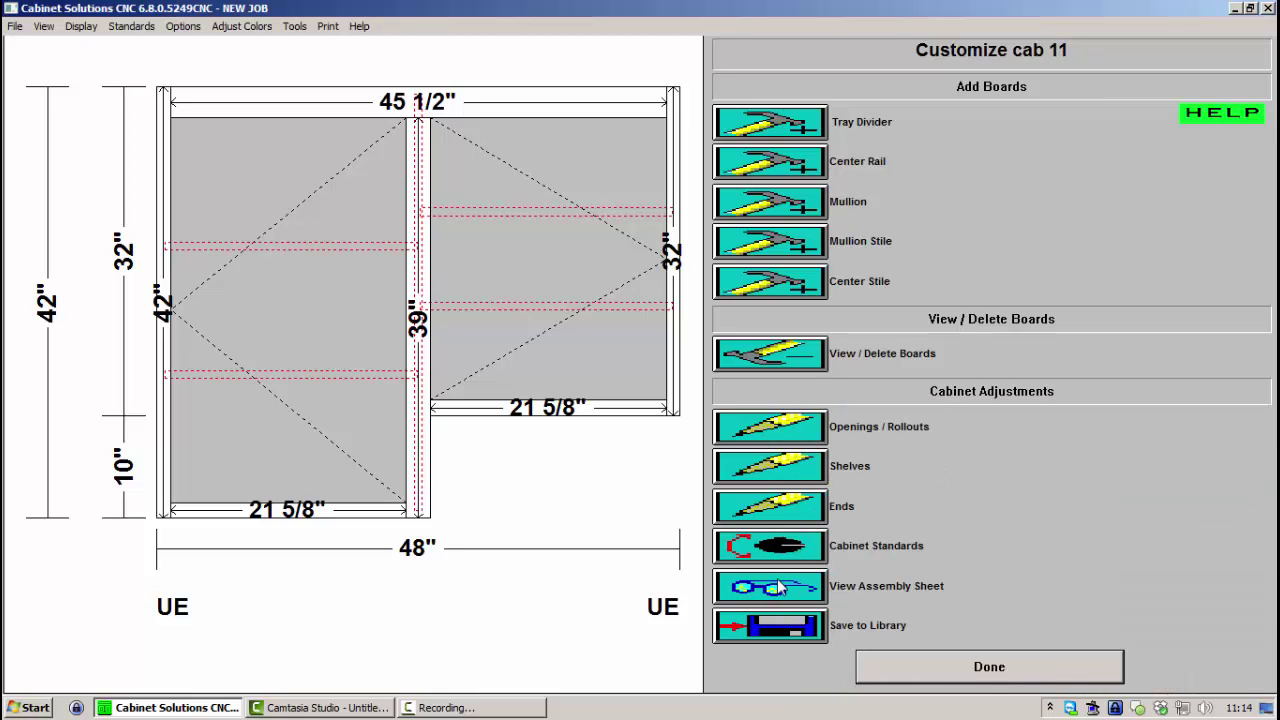
Examine the stepped upper cabinet's boards in 3D and finish customizing it
click(762, 362)
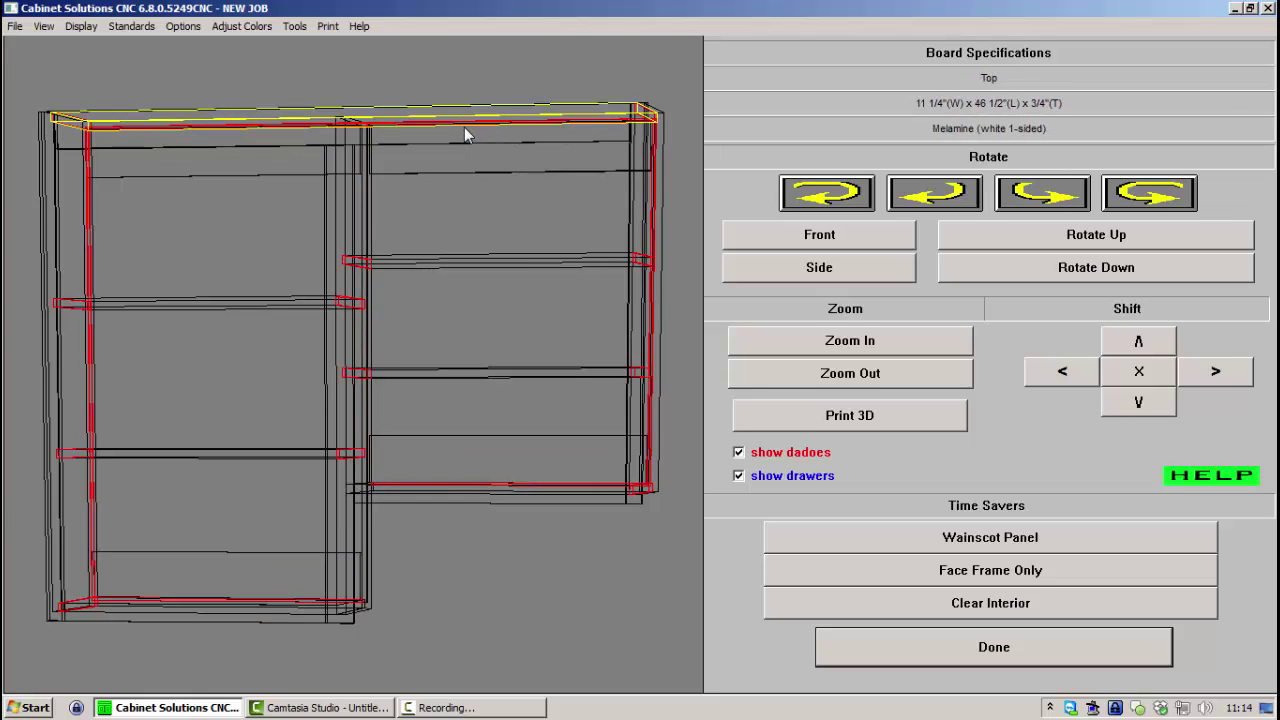
click(948, 640)
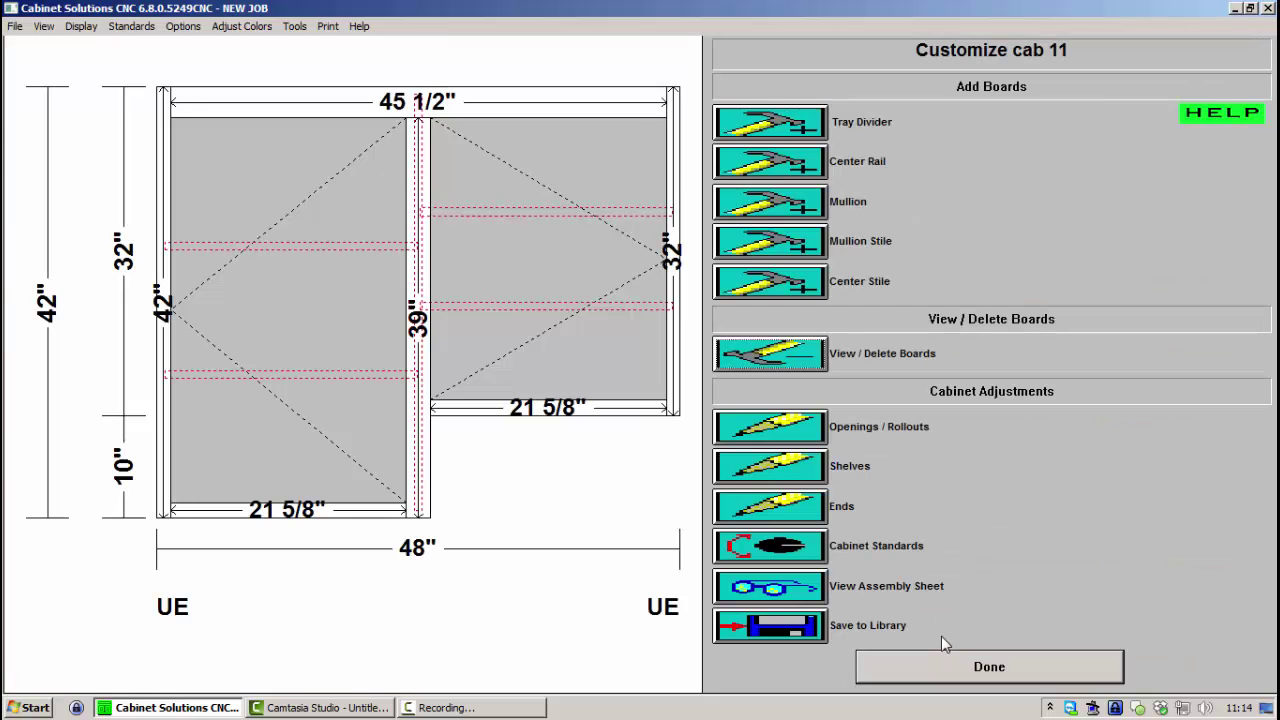
click(940, 659)
Show the room in 3D and examine the cabinets on both walls from several angles
click(873, 259)
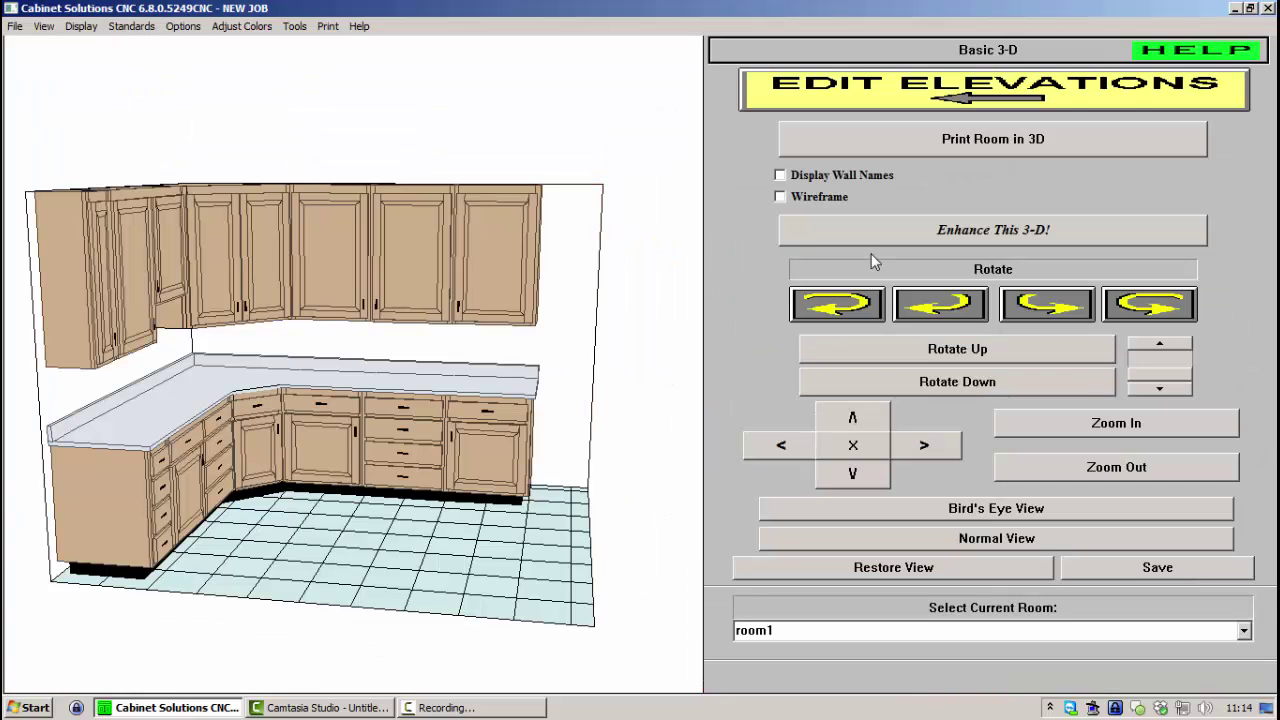
click(838, 305)
click(838, 305)
click(1150, 305)
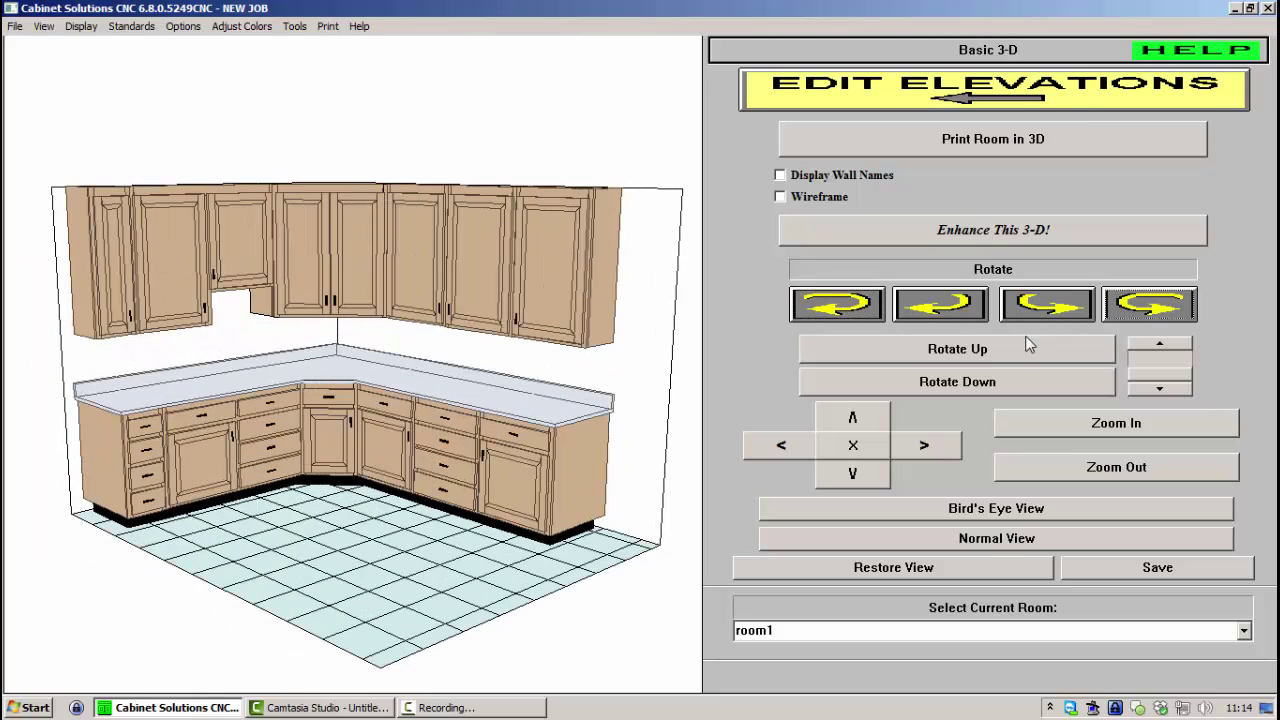
click(1022, 351)
click(1020, 377)
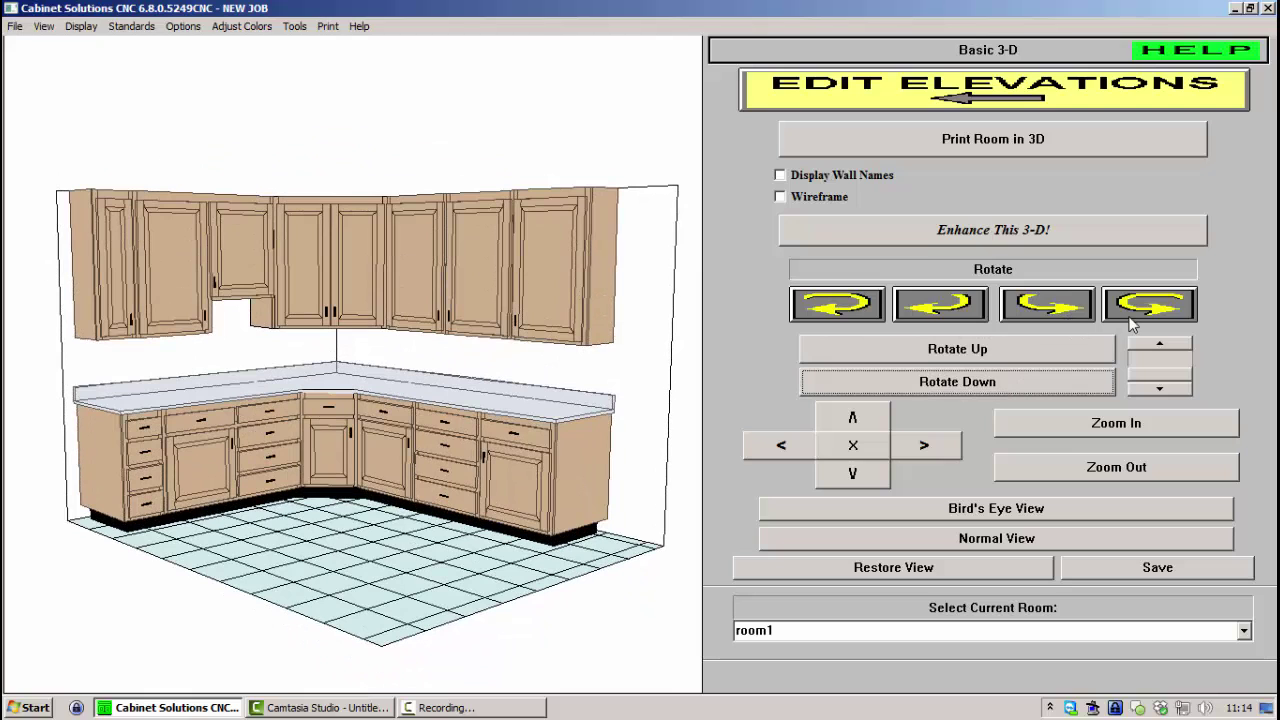
click(1088, 312)
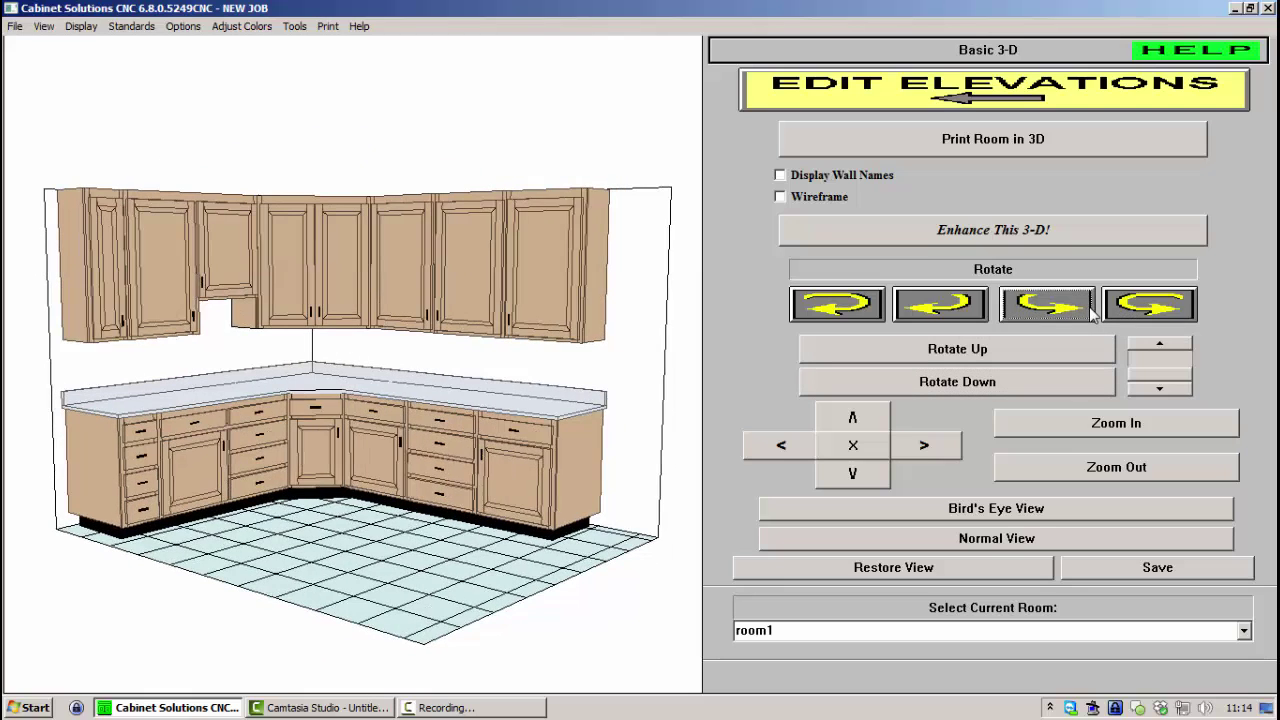
click(1088, 312)
click(932, 312)
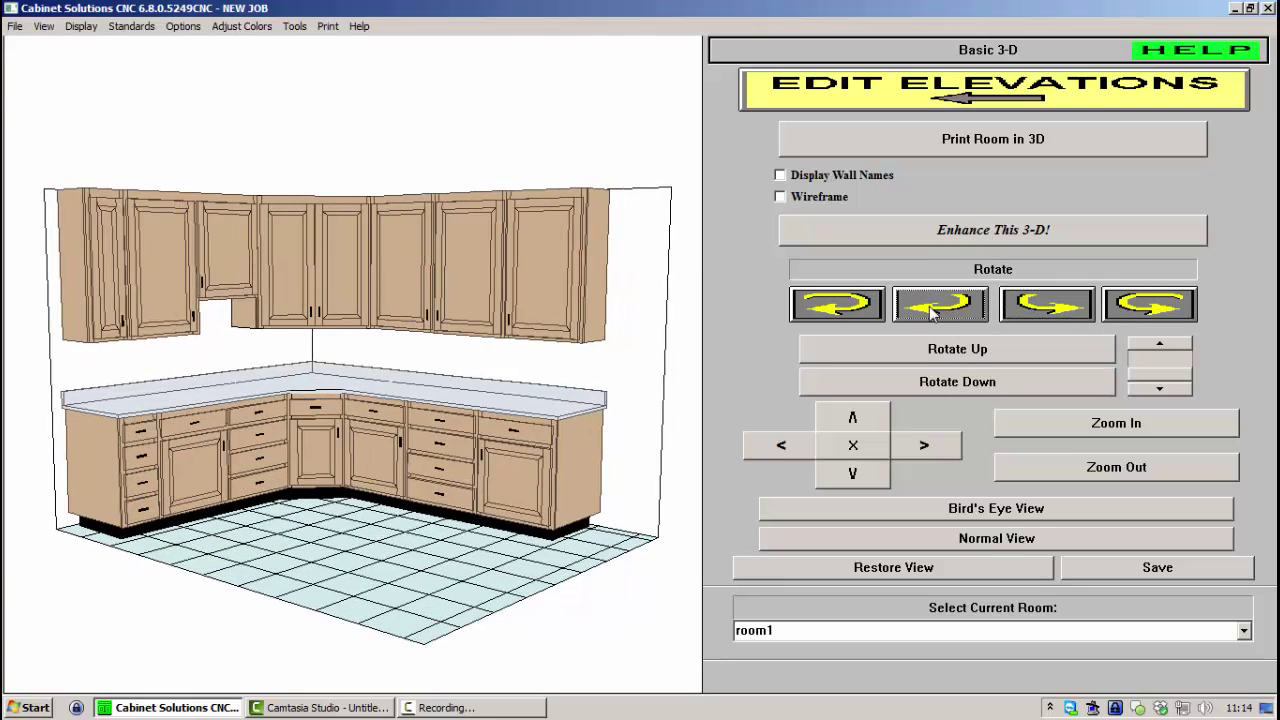